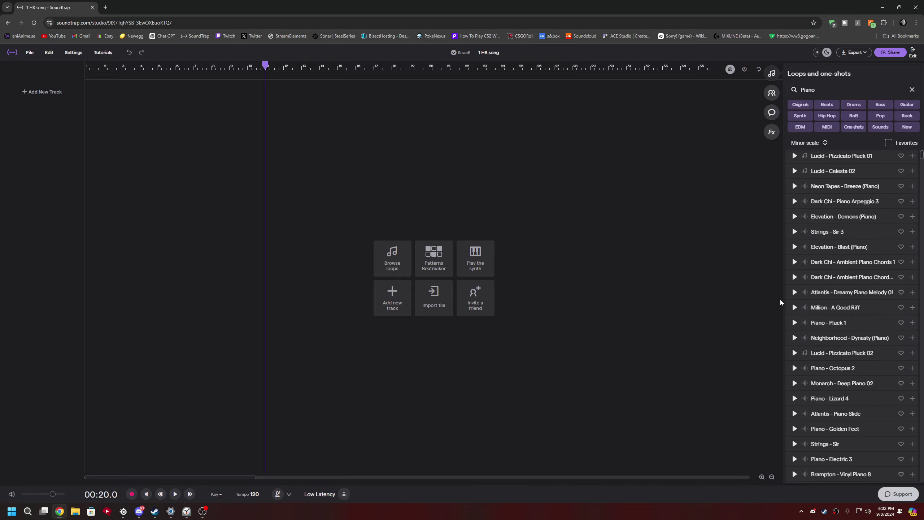
- Preview piano loops in the loop library and add Piano - Emotional Chords as a new track
scroll(844, 277, down, 15)
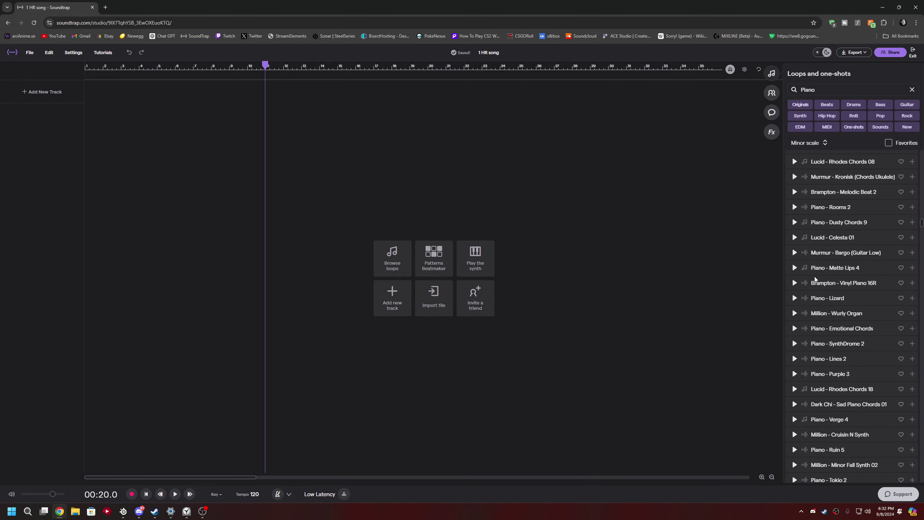
click(795, 313)
click(795, 329)
scroll(797, 321, down, 2)
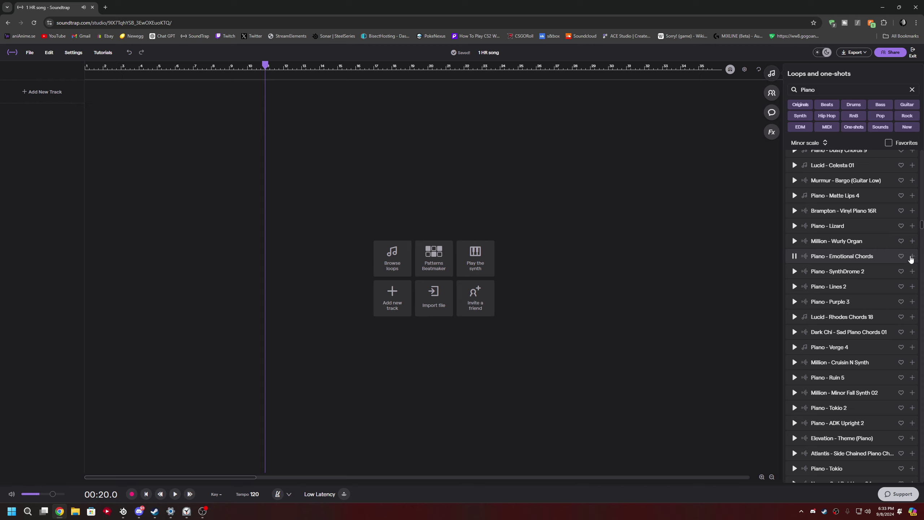
click(912, 257)
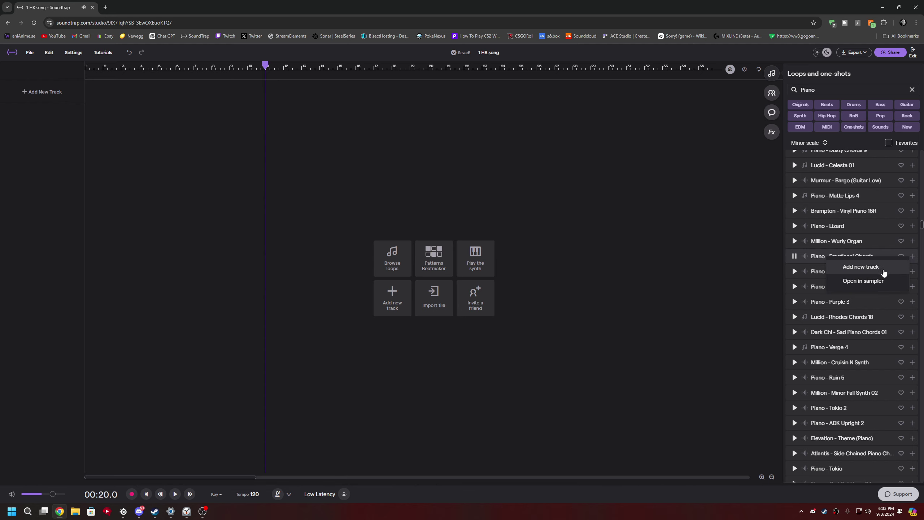
click(861, 267)
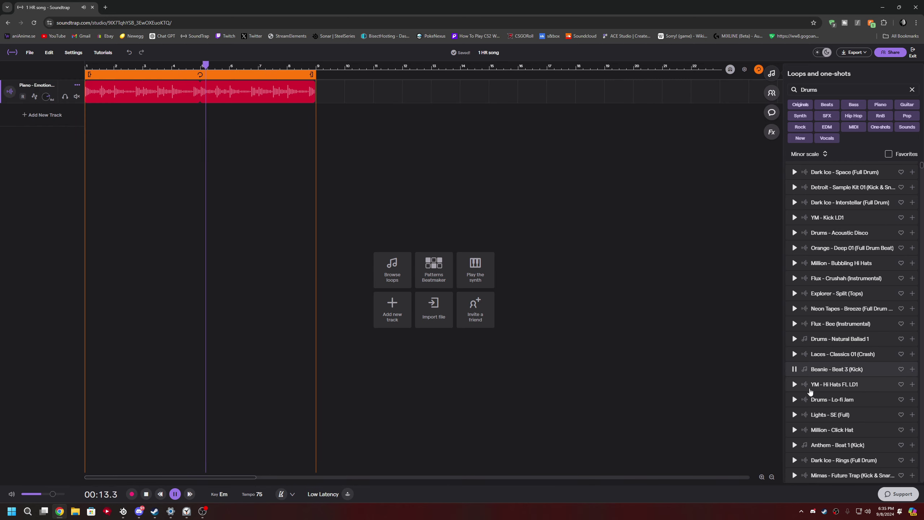
- Preview Drums - Essential Pop 8, add it as a new track and fit its clip from bar 5 to bar 9
scroll(801, 386, down, 6)
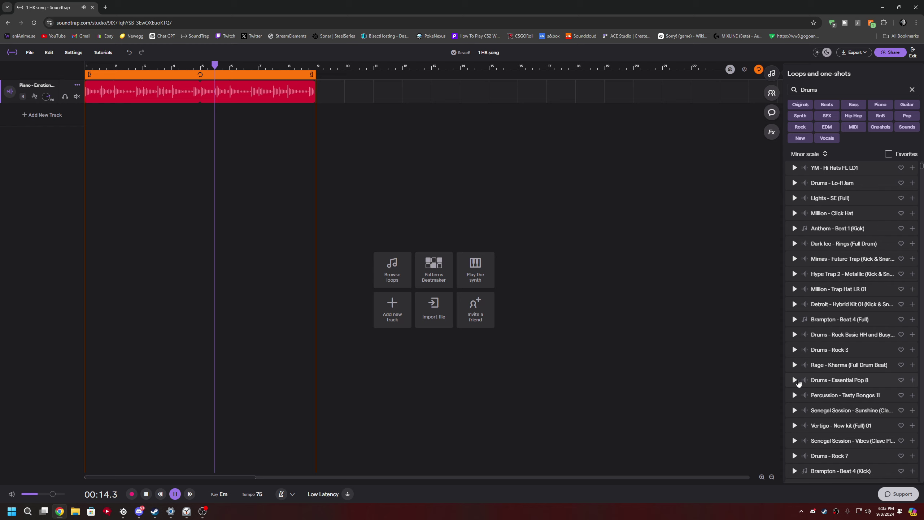
click(795, 381)
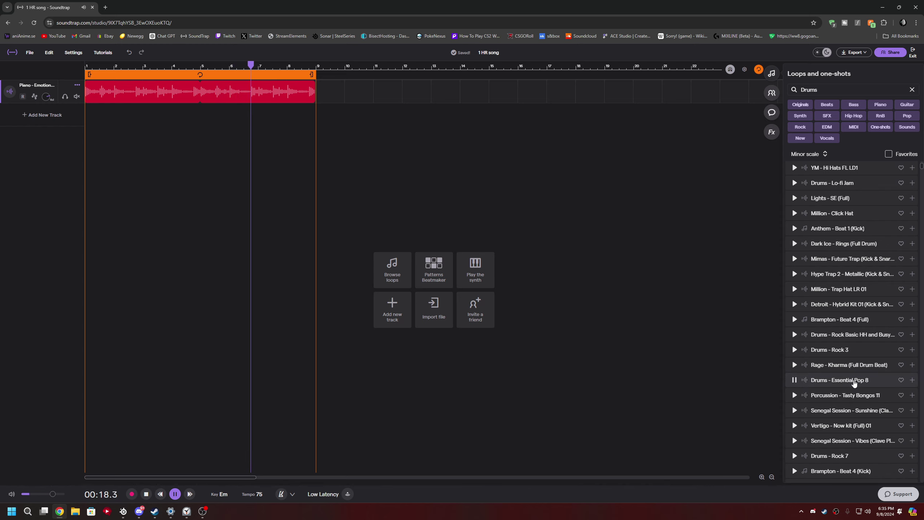
click(912, 381)
click(848, 389)
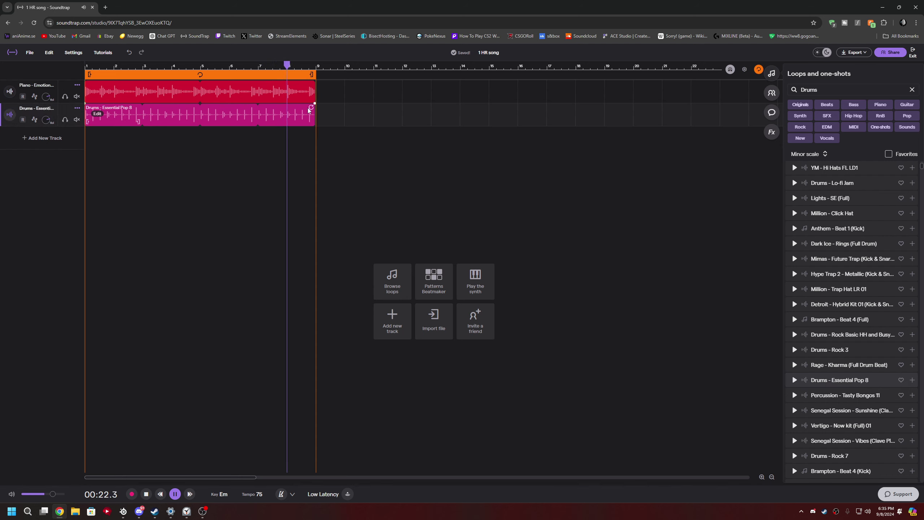
drag(314, 115, 290, 119)
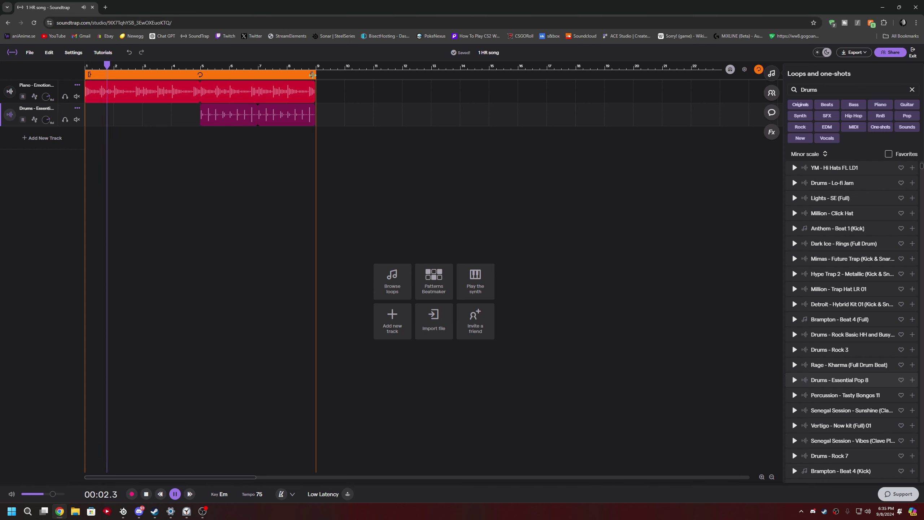
- Extend the playback loop region to bar 19 and the looped piano clip to bar 21
drag(311, 74, 603, 78)
drag(315, 83, 662, 84)
- Filter the loop library by Synth and add a new Grand Piano instrument track
click(913, 89)
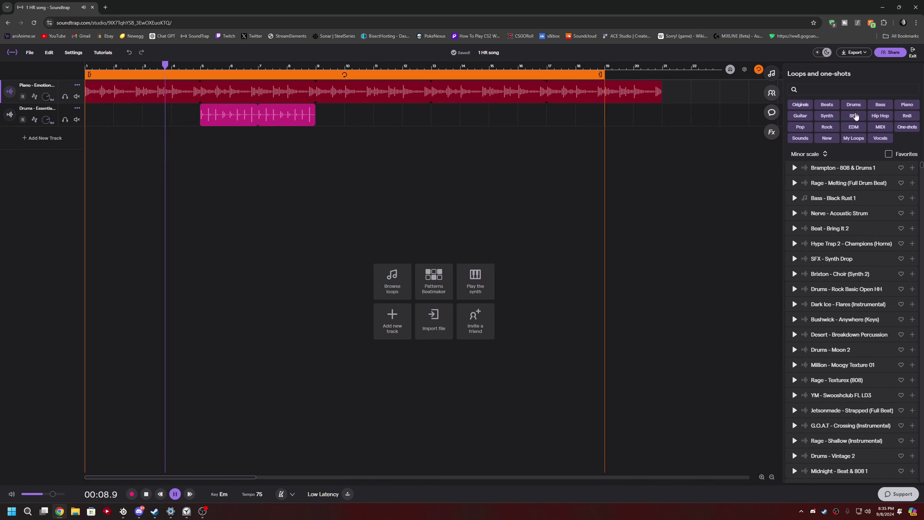
click(827, 116)
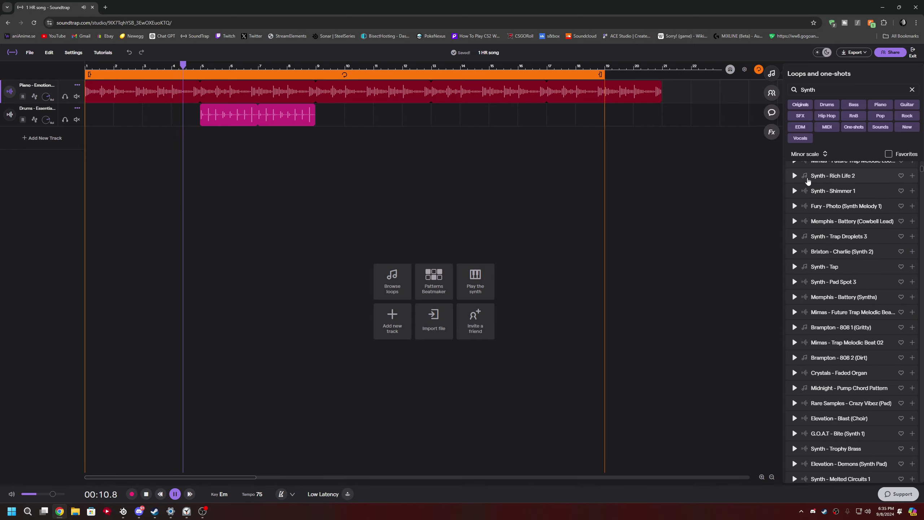
click(55, 138)
click(433, 226)
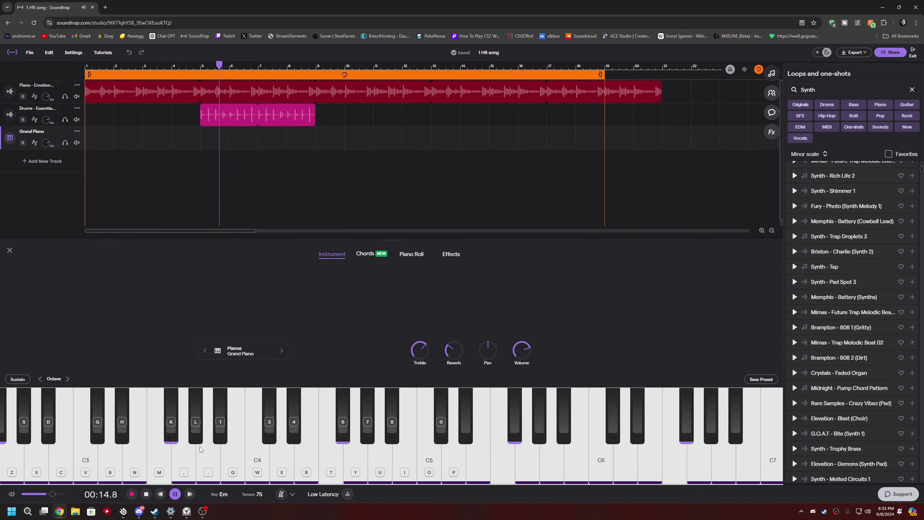
- Change the new track's instrument to the Andromeda Waves preset from the Synths Pads category
click(219, 351)
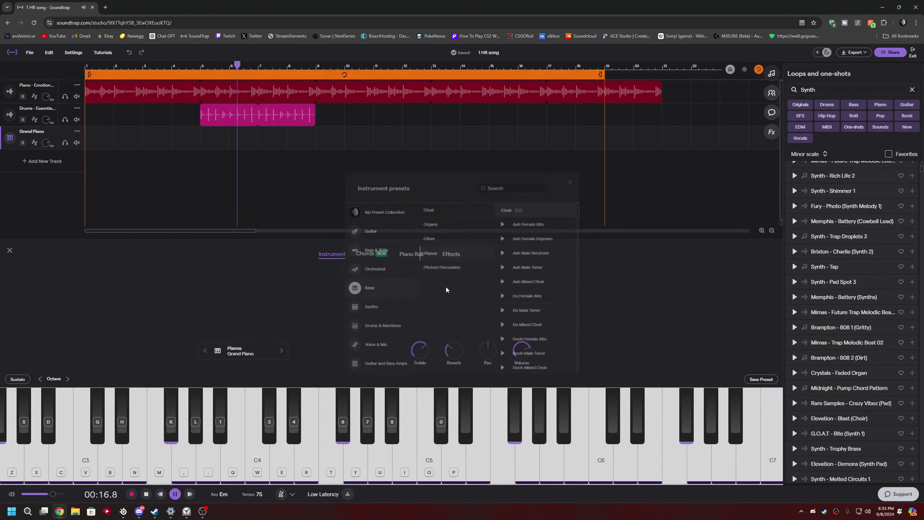
click(379, 317)
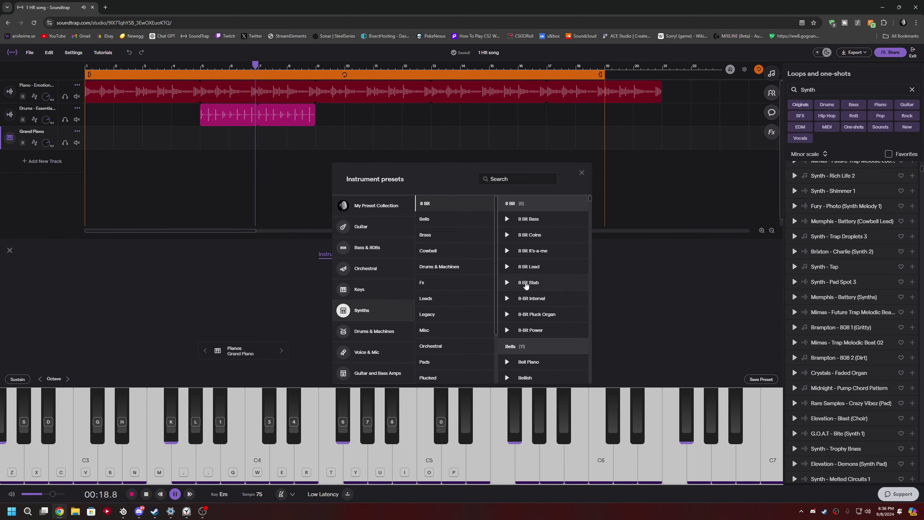
scroll(524, 330, down, 10)
scroll(513, 326, down, 10)
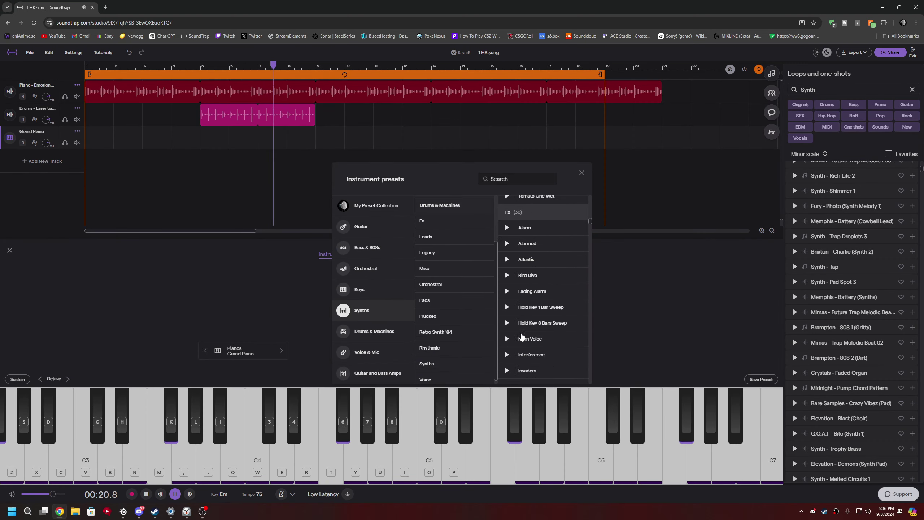
click(452, 295)
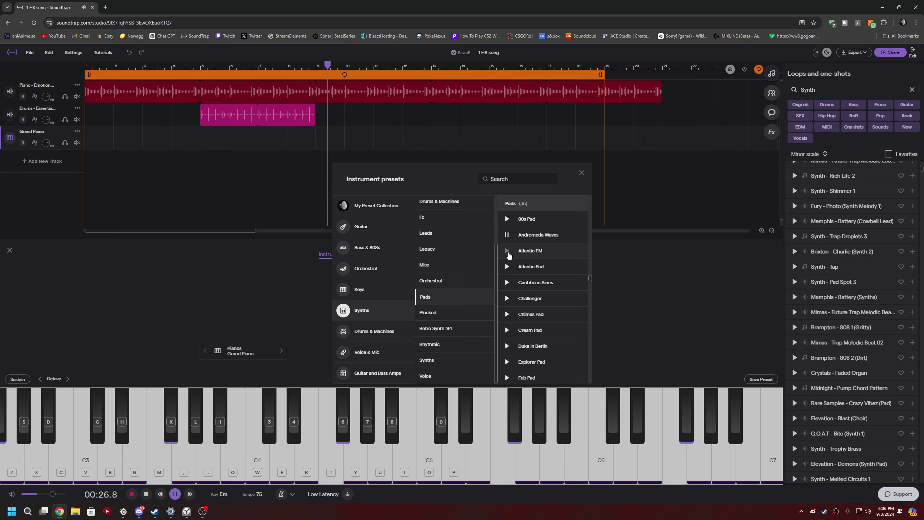
click(579, 235)
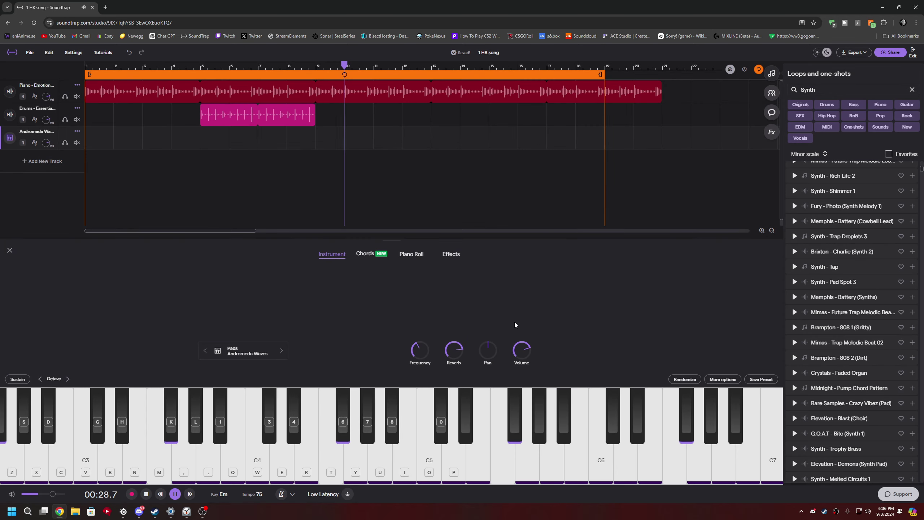
- Audition the Andromeda Waves pad by improvising low and high notes over the playing piano and drum loops
key(n)
key(q)
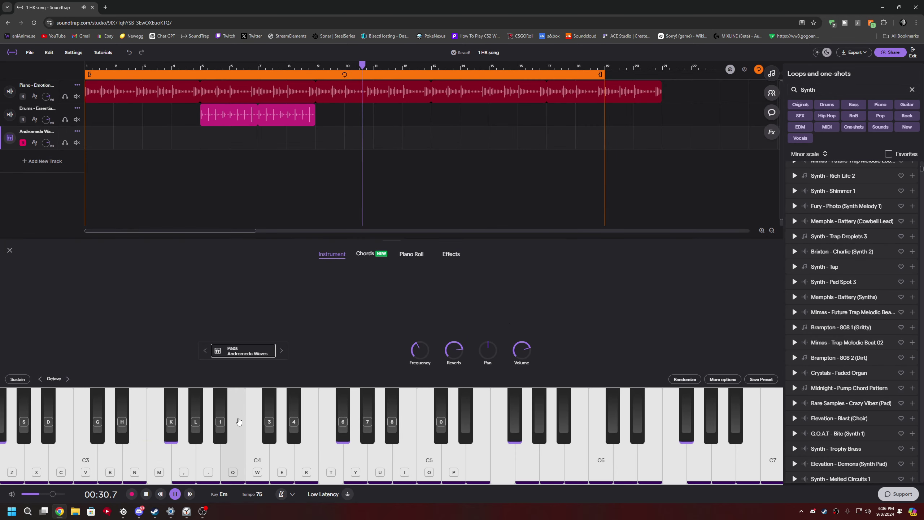
key(i)
key(i)
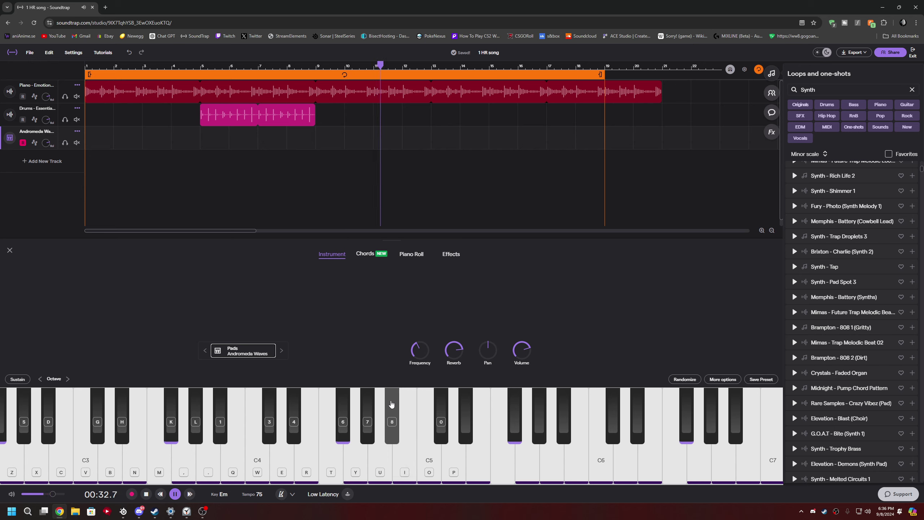
key(t)
key(u)
key(i)
key(y)
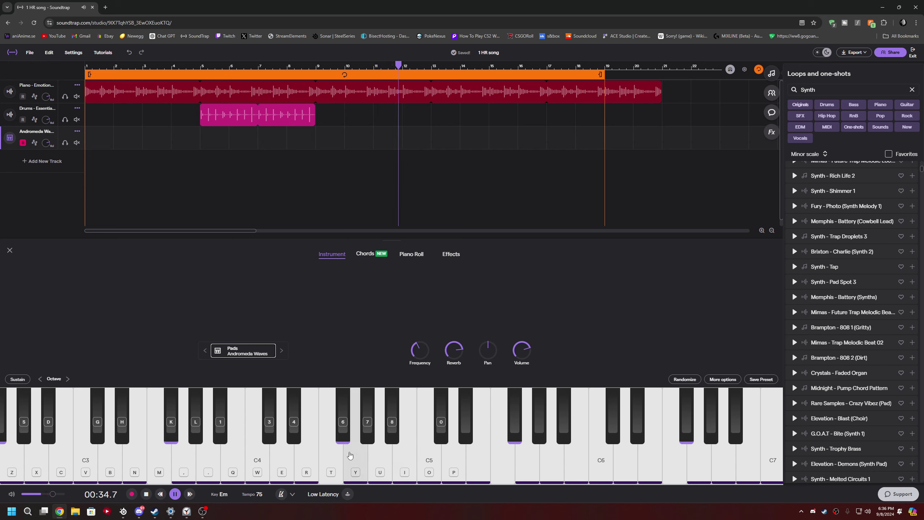
click(345, 440)
key(w)
click(209, 473)
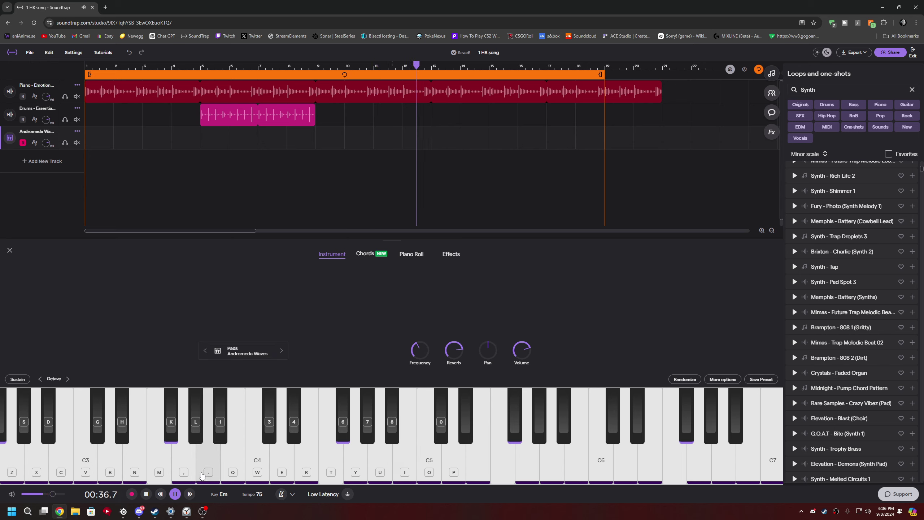
key(e)
click(337, 442)
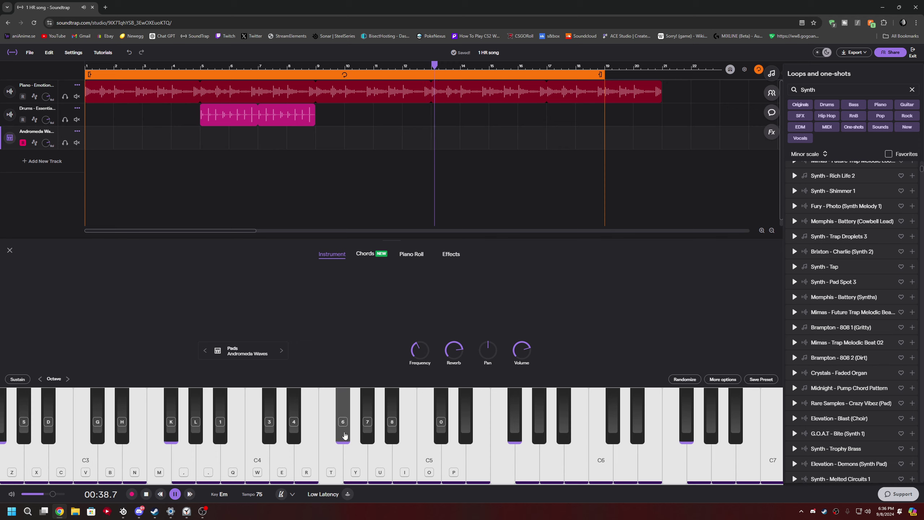
key(i)
key(o)
key(u)
key(comma)
click(132, 416)
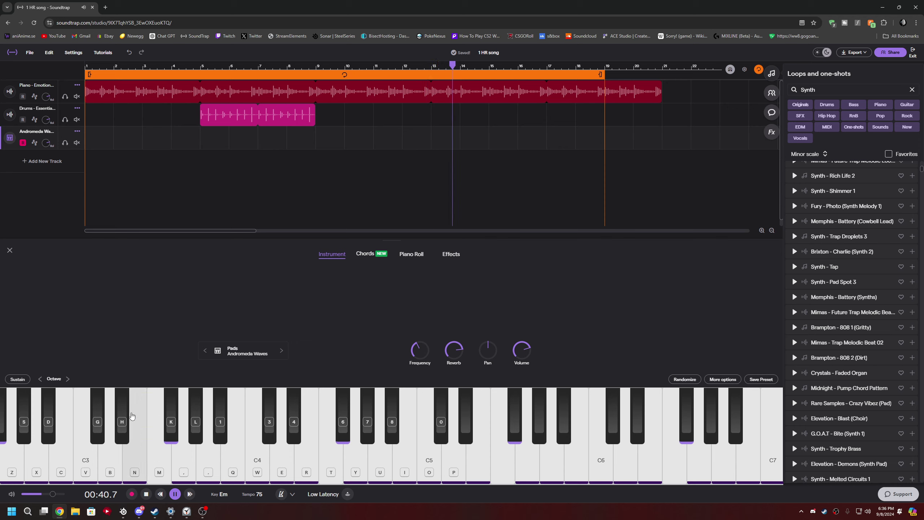
key(v)
- Lower the on-screen keyboard by one octave and try out melody ideas over the playback
click(40, 379)
key(i)
key(r)
click(284, 467)
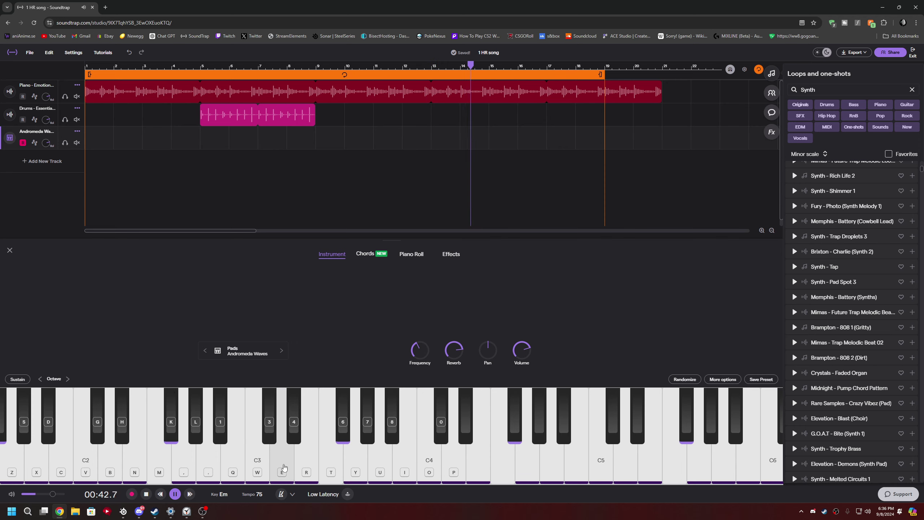
click(305, 471)
click(355, 470)
key(i)
click(379, 472)
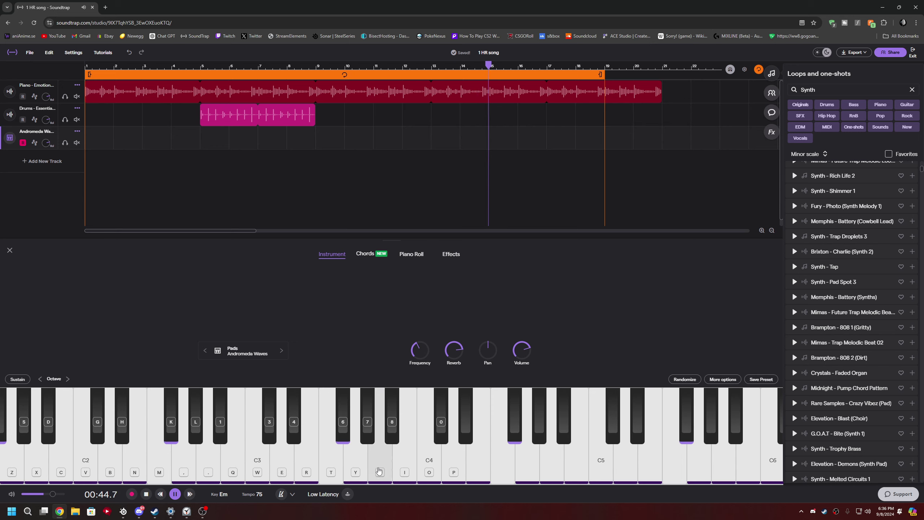
click(350, 473)
key(r)
key(w)
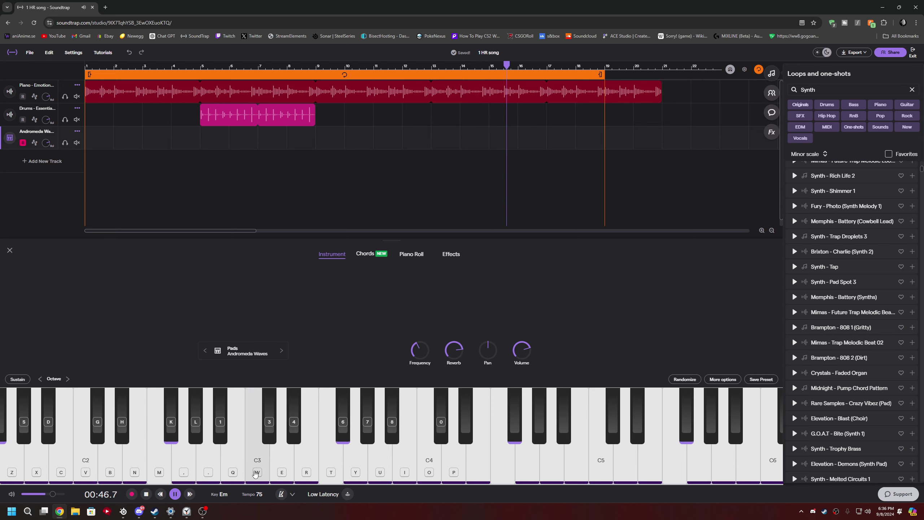
key(e)
click(350, 473)
click(341, 435)
key(e)
key(w)
key(6)
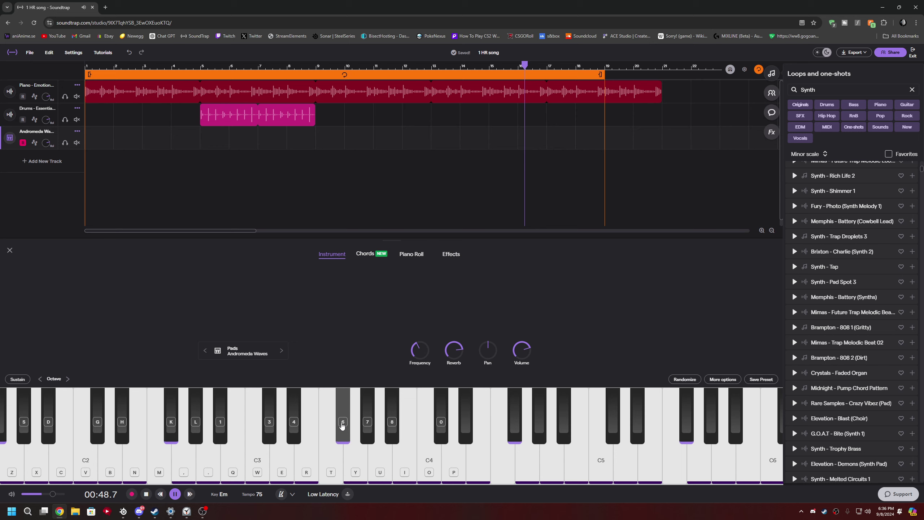
key(u)
key(1)
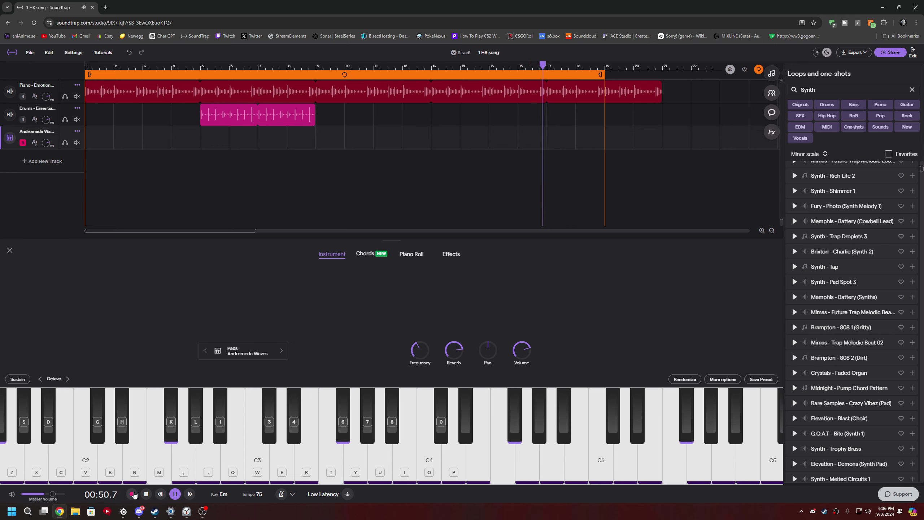
- Record an improvised single-note melody on the Andromeda Waves track from the song's start to just past bar 7
click(133, 494)
key(period)
click(274, 471)
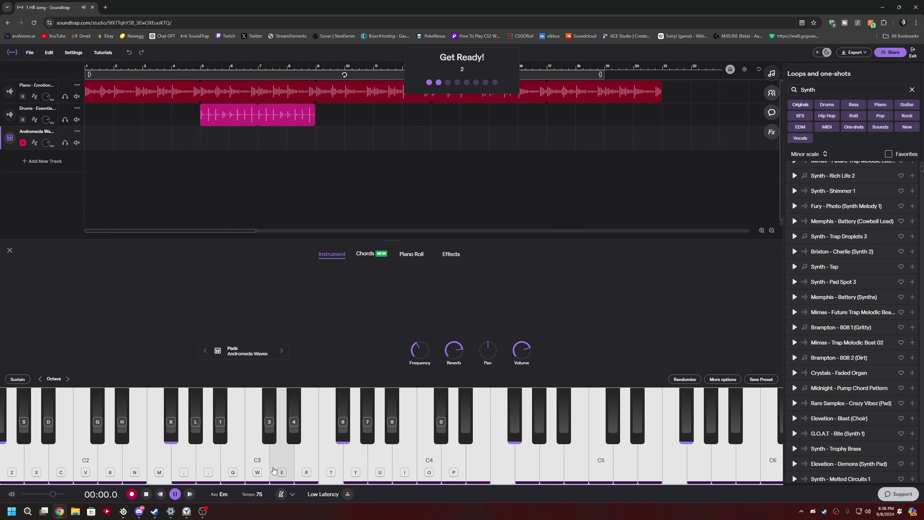
click(232, 473)
key(8)
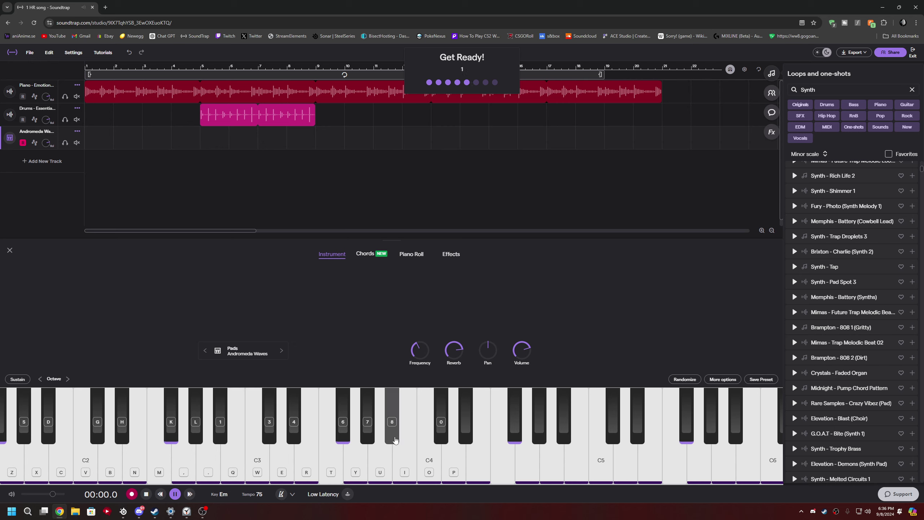
click(353, 472)
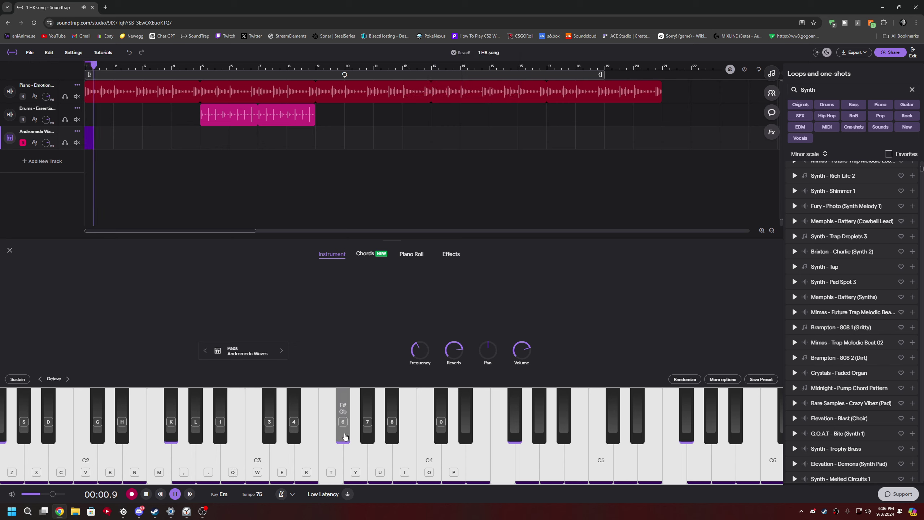
click(257, 470)
click(282, 469)
click(225, 469)
click(189, 468)
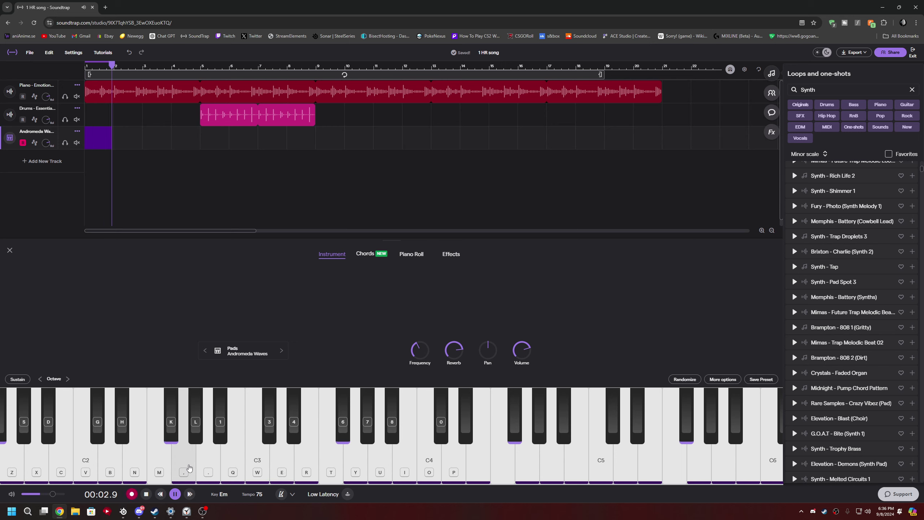
click(233, 470)
click(233, 470)
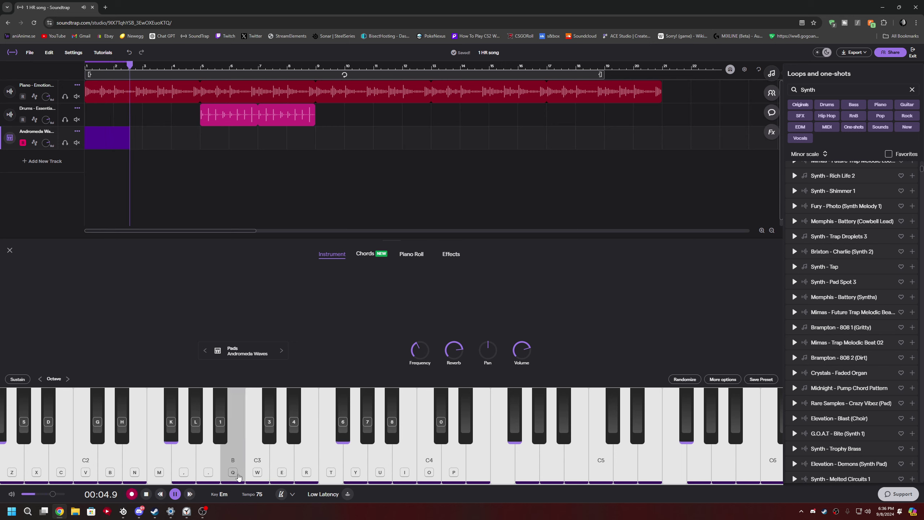
click(282, 470)
click(305, 471)
click(355, 470)
click(404, 470)
click(380, 470)
click(357, 471)
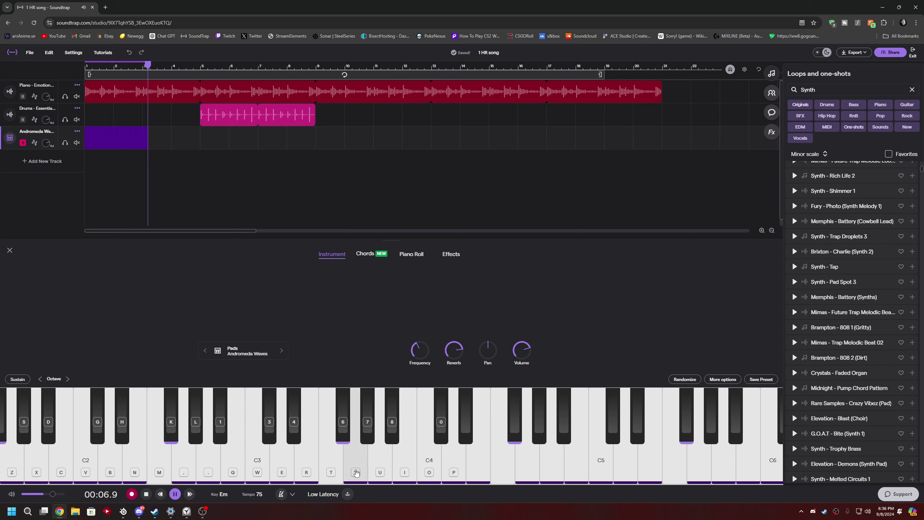
click(258, 469)
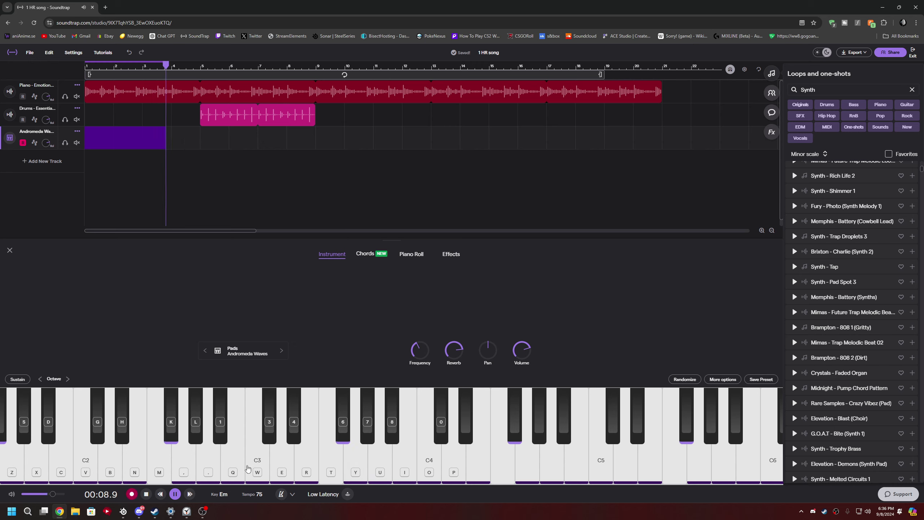
click(282, 470)
click(258, 470)
click(194, 474)
click(208, 470)
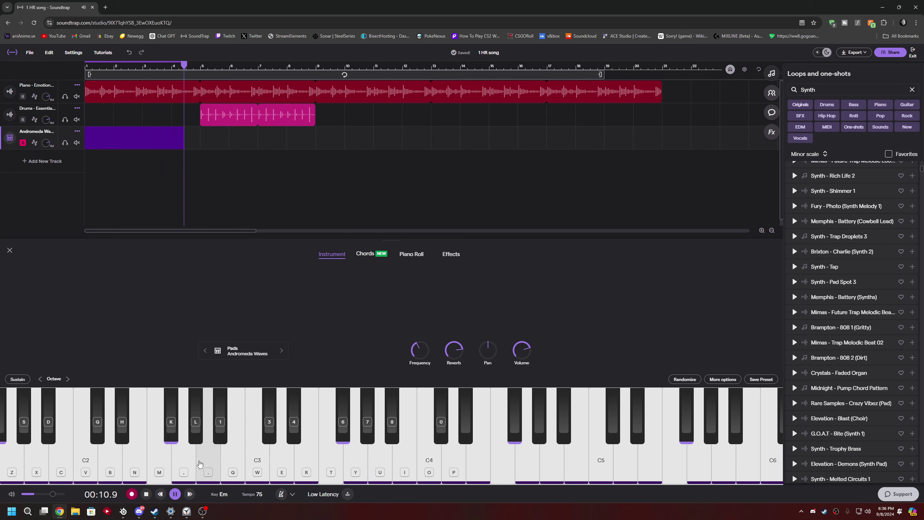
click(134, 469)
click(110, 470)
click(85, 470)
click(174, 446)
click(209, 470)
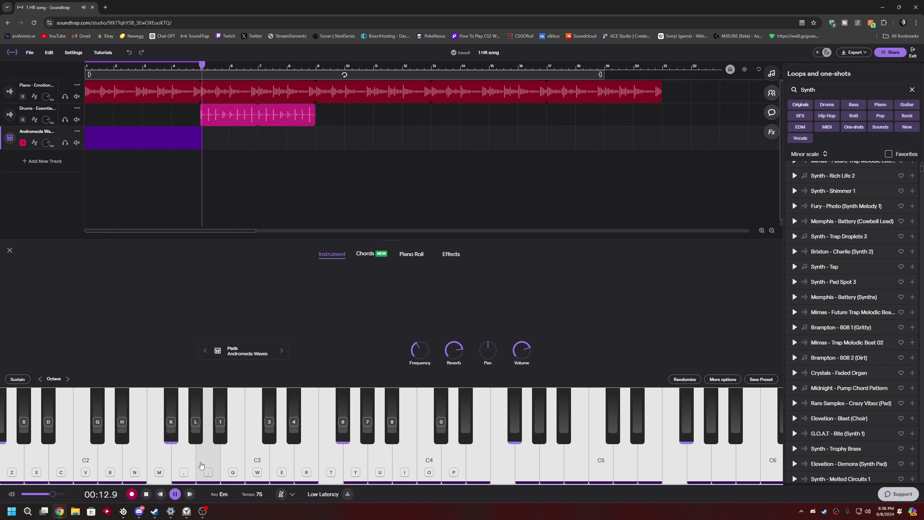
click(233, 470)
click(208, 470)
click(184, 470)
click(110, 473)
click(134, 470)
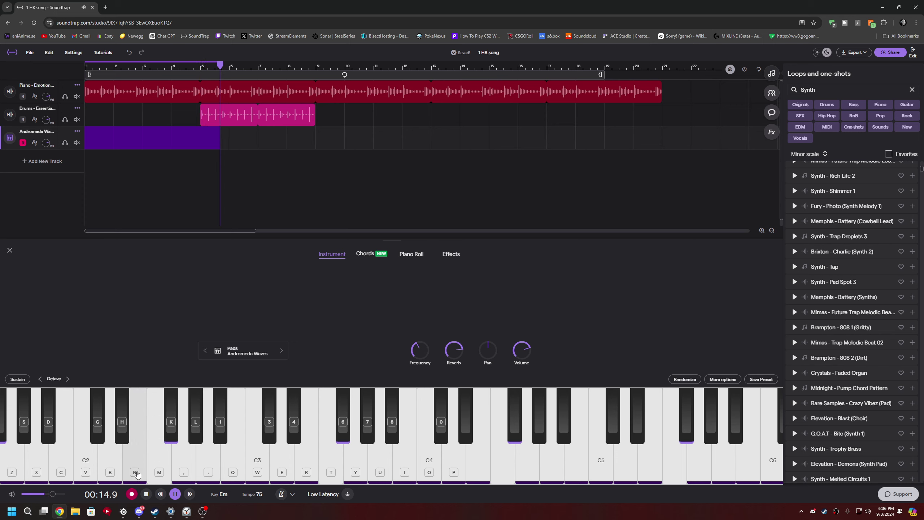
click(159, 469)
click(307, 470)
click(330, 470)
click(429, 468)
click(380, 470)
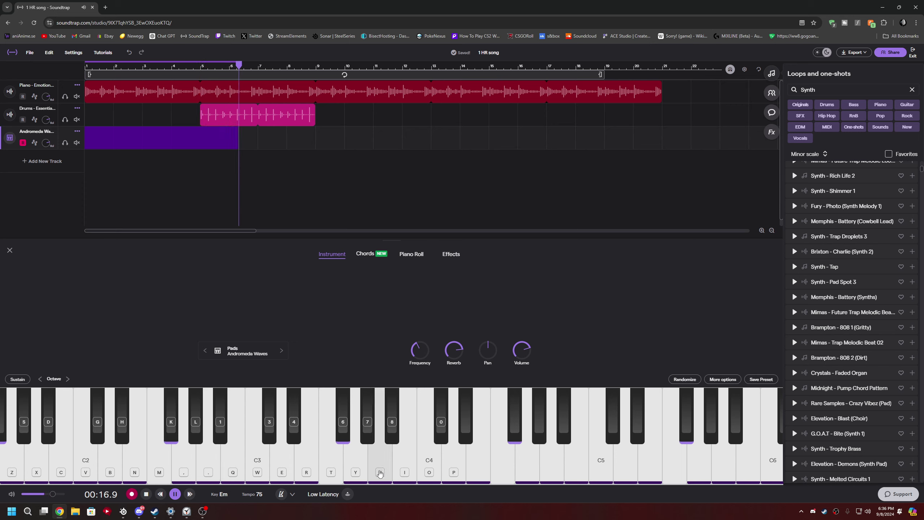
click(355, 470)
click(331, 470)
click(233, 470)
click(265, 473)
click(208, 470)
click(184, 470)
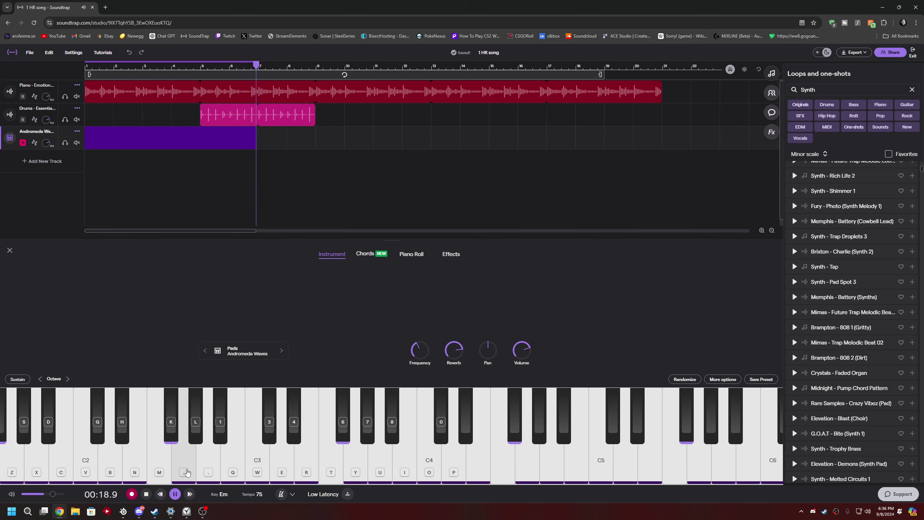
key(space)
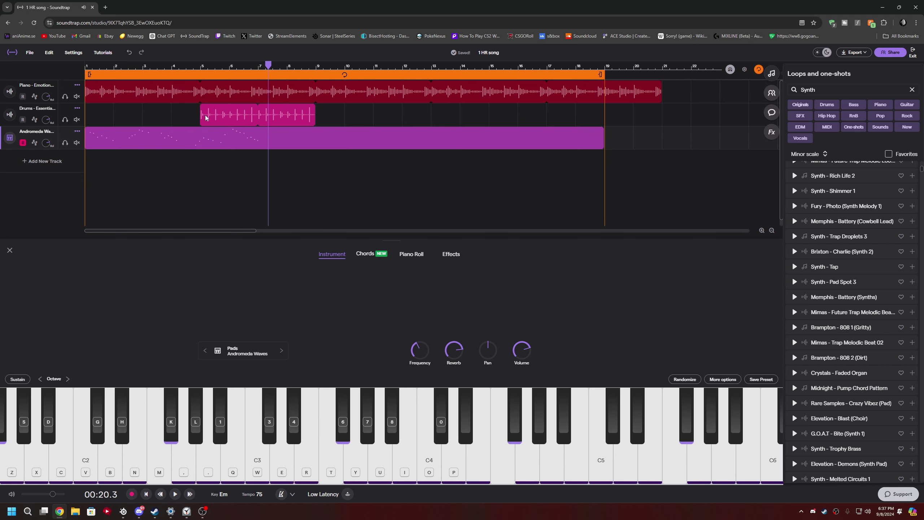
- Open the recorded Andromeda Waves region in the piano roll and play it back from the start
right_click(92, 134)
click(120, 169)
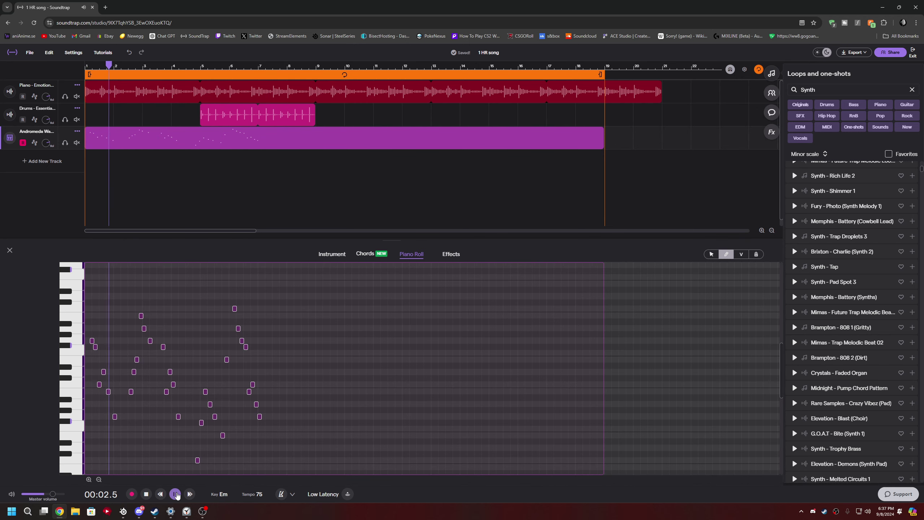
click(175, 494)
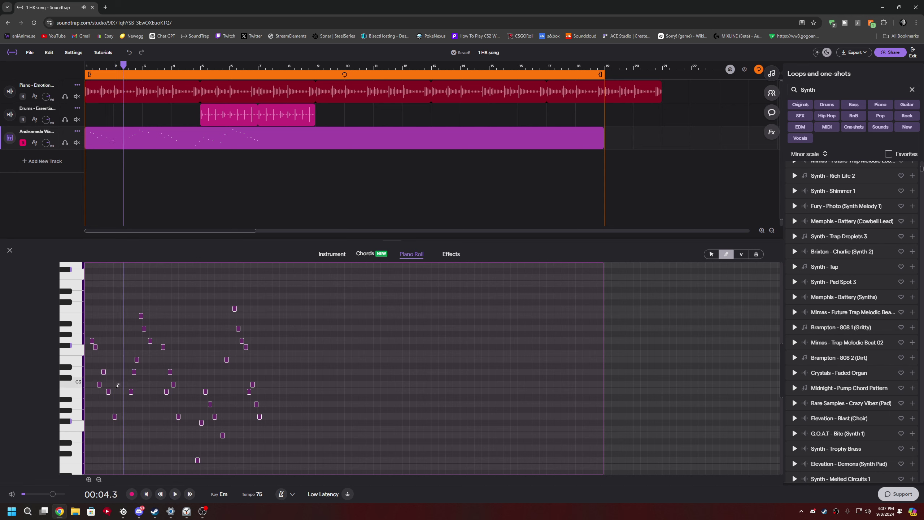
- Move the first G3 note to the region's start, lengthen the descending notes after it and remove the C3, checking by playback
drag(94, 345, 87, 341)
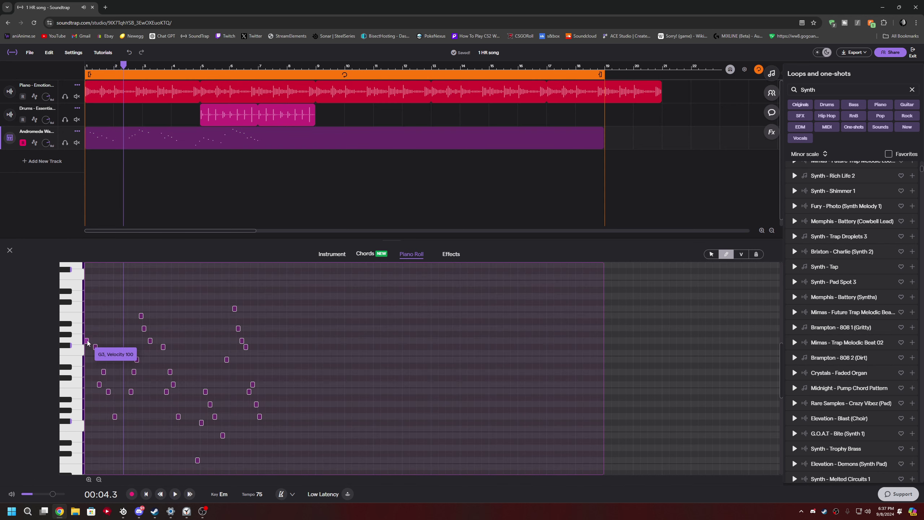
click(146, 494)
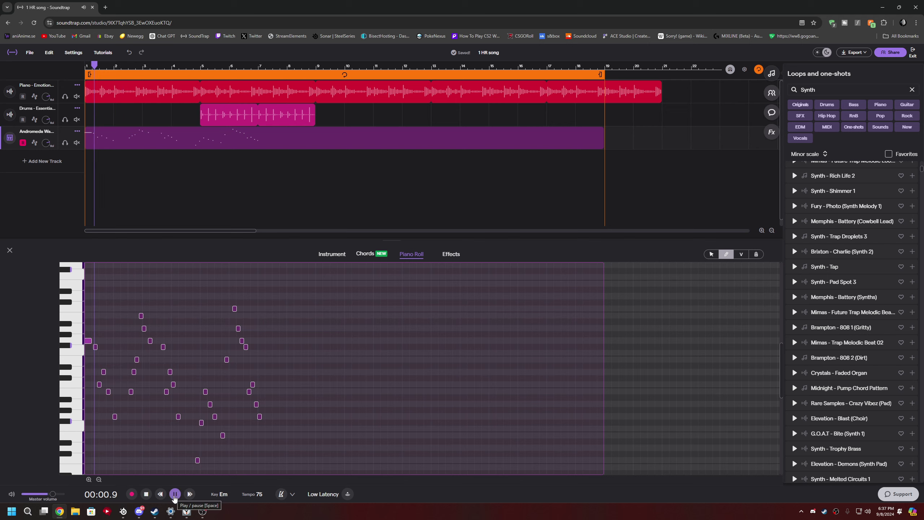
click(175, 496)
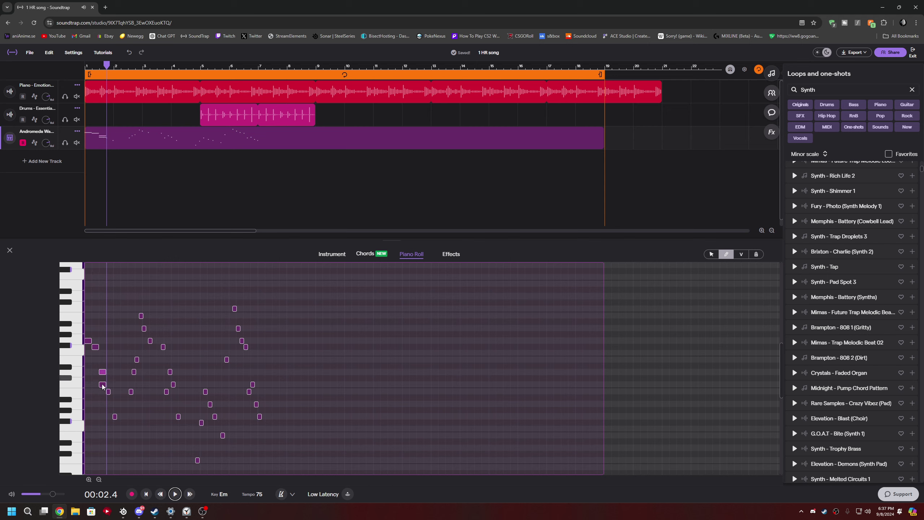
click(147, 494)
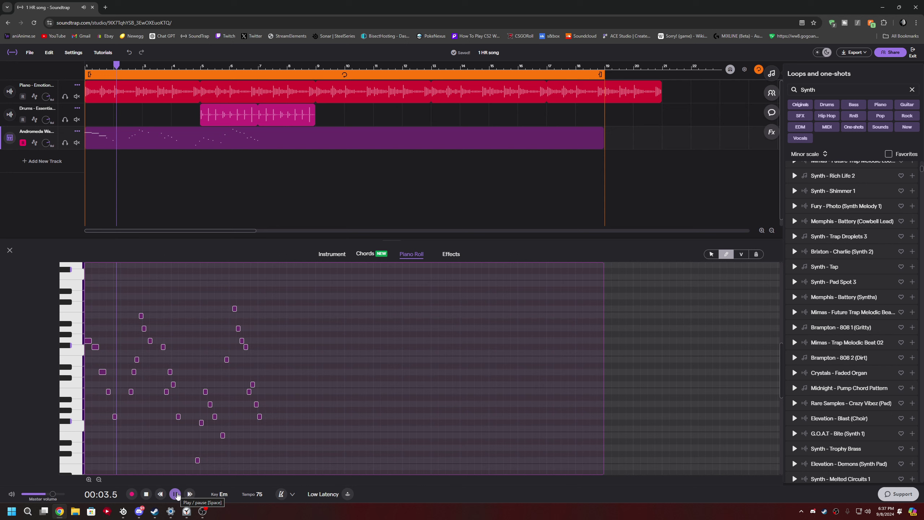
click(176, 494)
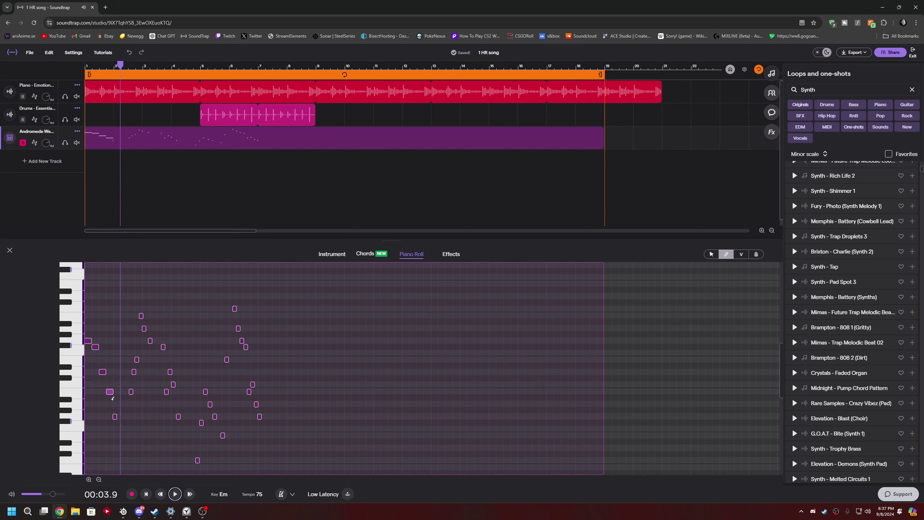
click(144, 495)
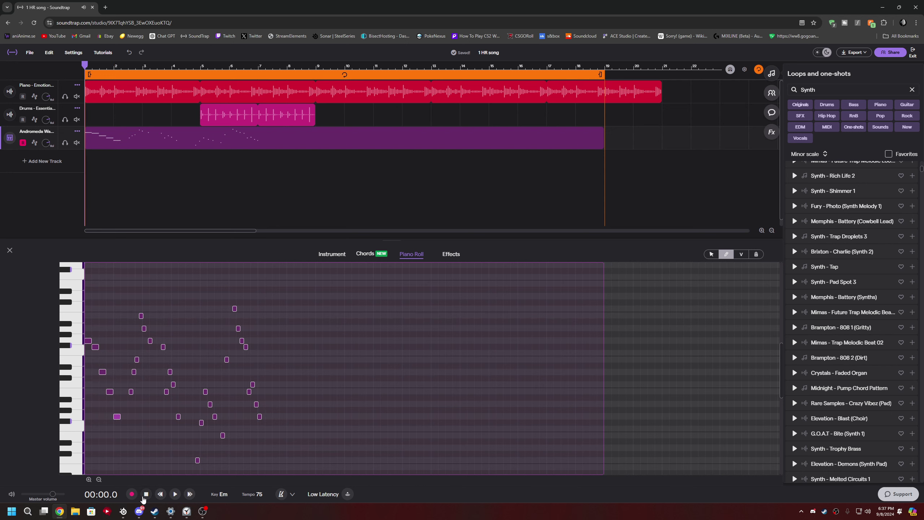
click(175, 494)
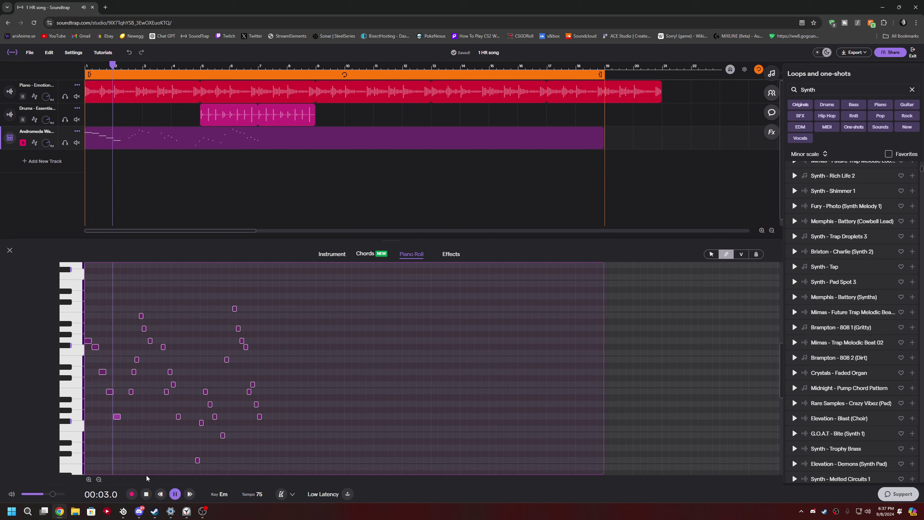
click(176, 494)
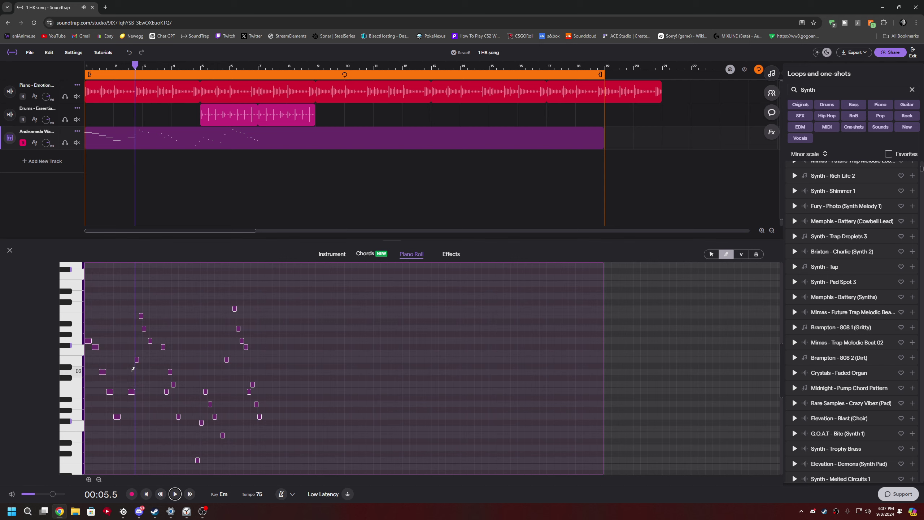
- Place lengthened D3 and E3 notes after the B2 note in bar 2 and play the melody from the start
drag(139, 374, 137, 359)
click(151, 494)
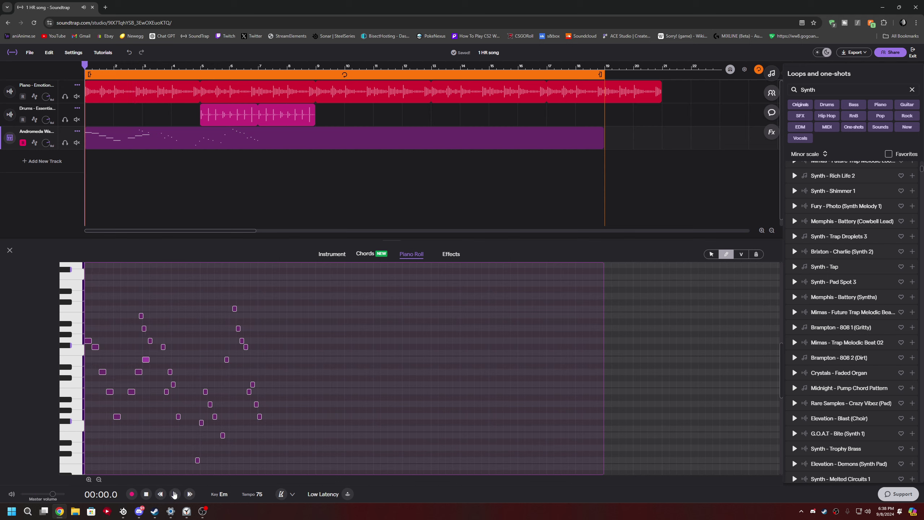
click(175, 494)
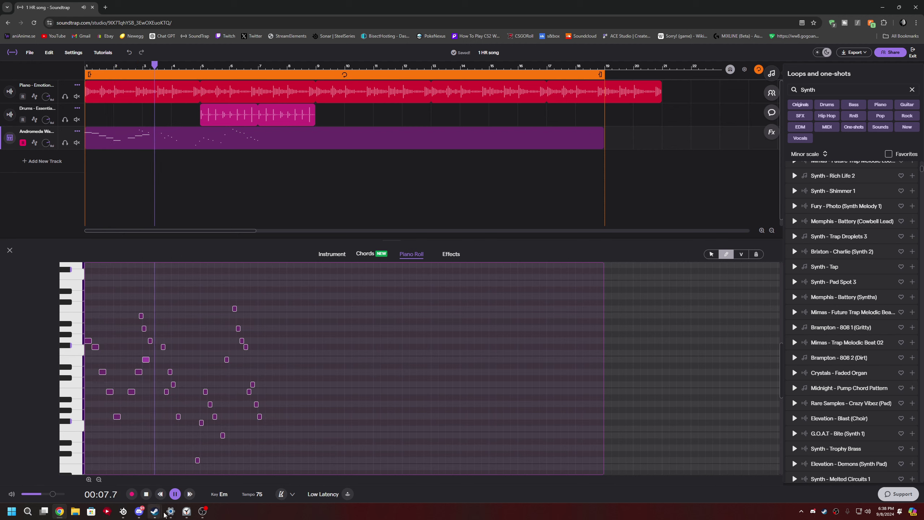
click(175, 494)
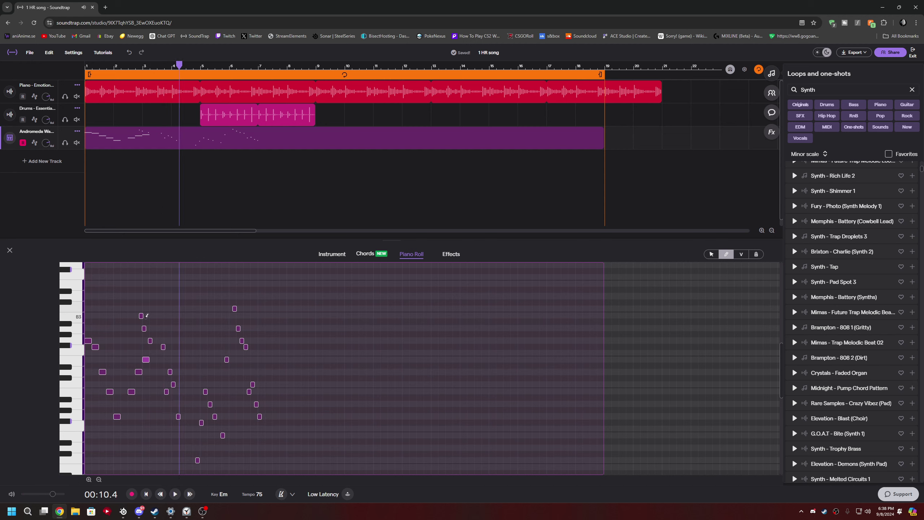
- Remove the B3 and A3 notes and arrange G3, F#3, D3, C3 and G2 as evenly spaced, lengthened notes after the E3
drag(141, 318, 142, 314)
drag(164, 350, 162, 349)
click(173, 385)
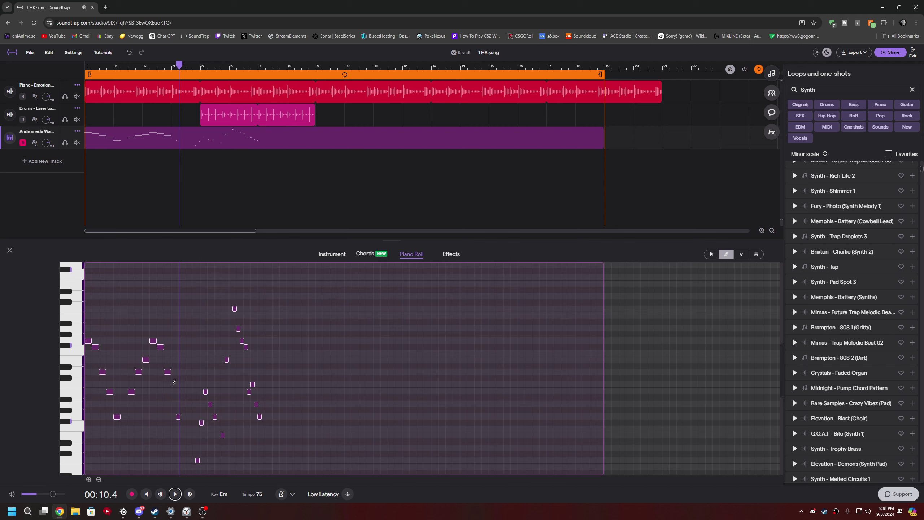
click(183, 416)
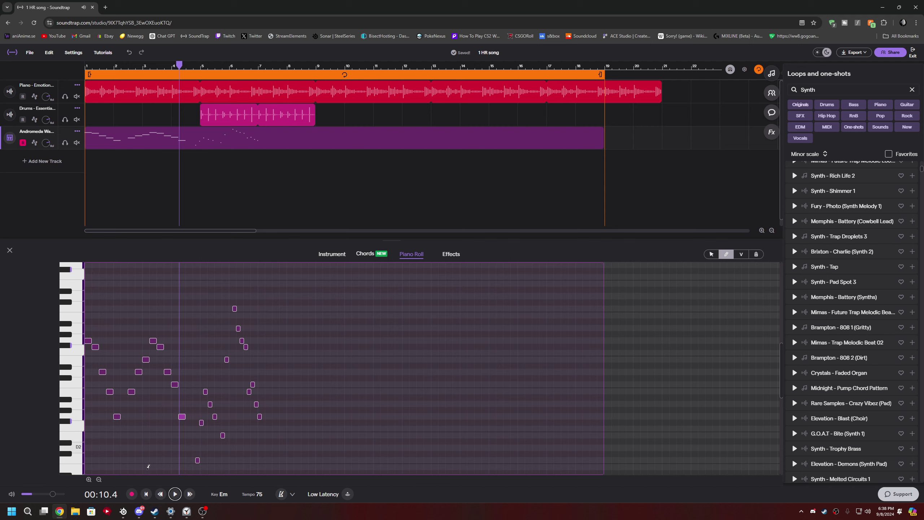
click(148, 495)
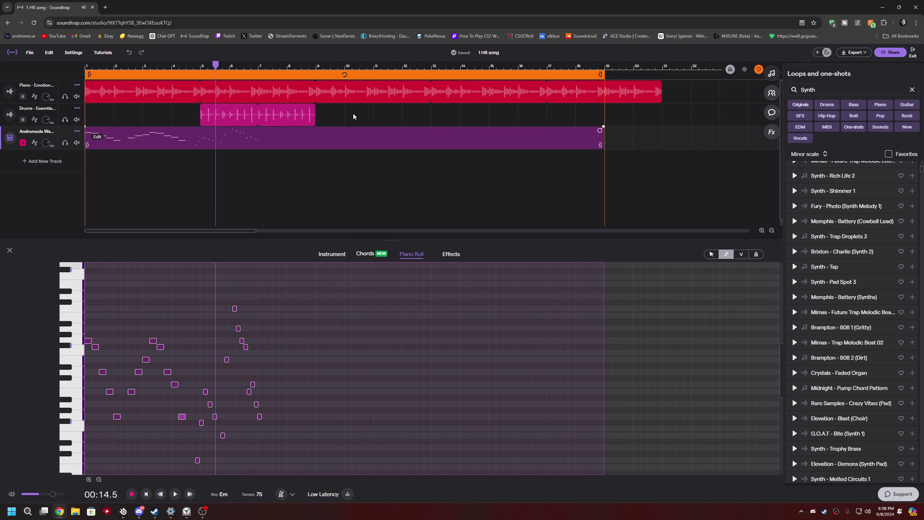
- Delete all remaining unedited notes after the last lengthened G2 note and play the melody from the start
click(329, 255)
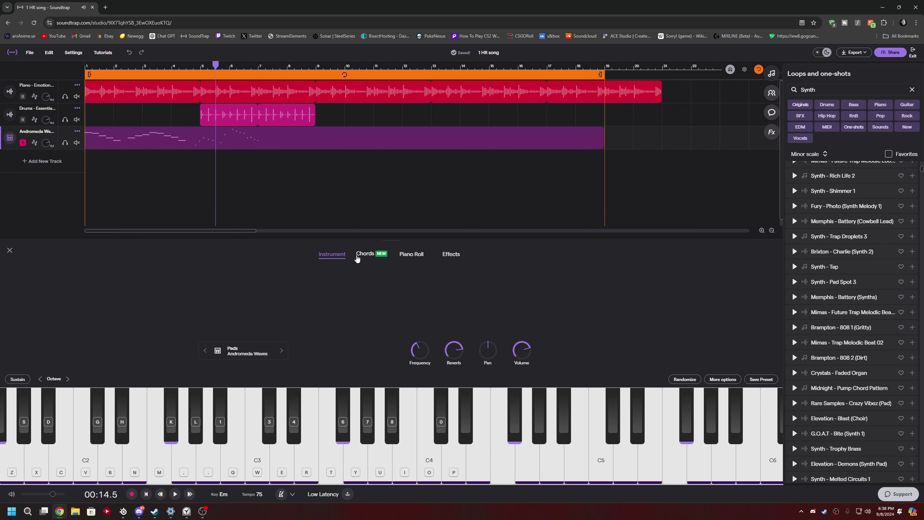
click(403, 254)
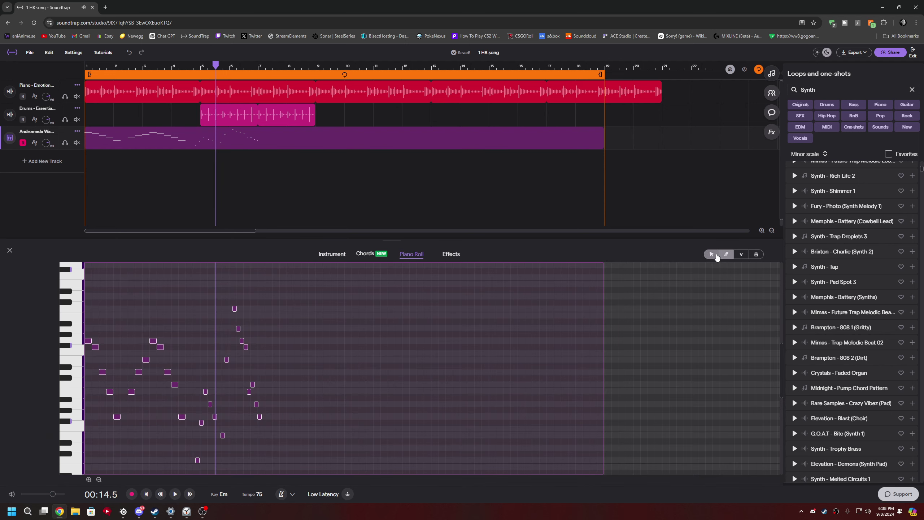
drag(191, 466, 267, 304)
key(Delete)
key(Return)
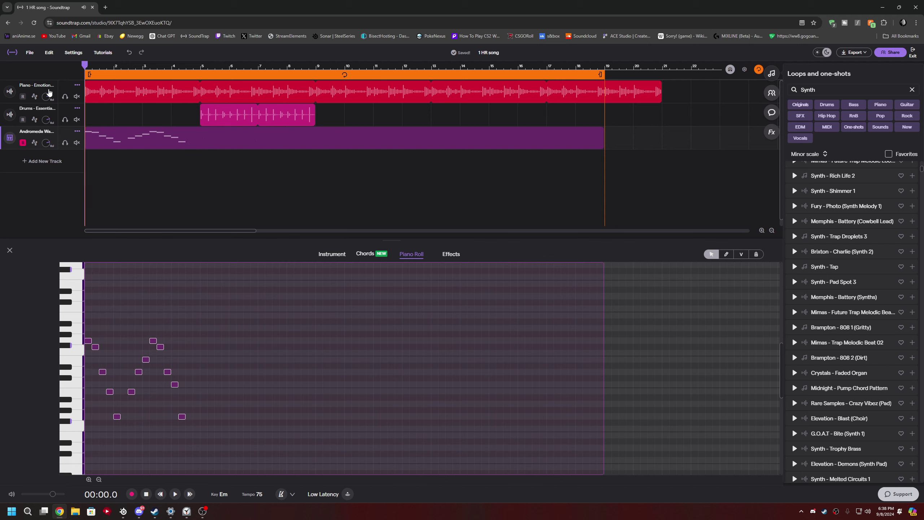
key(space)
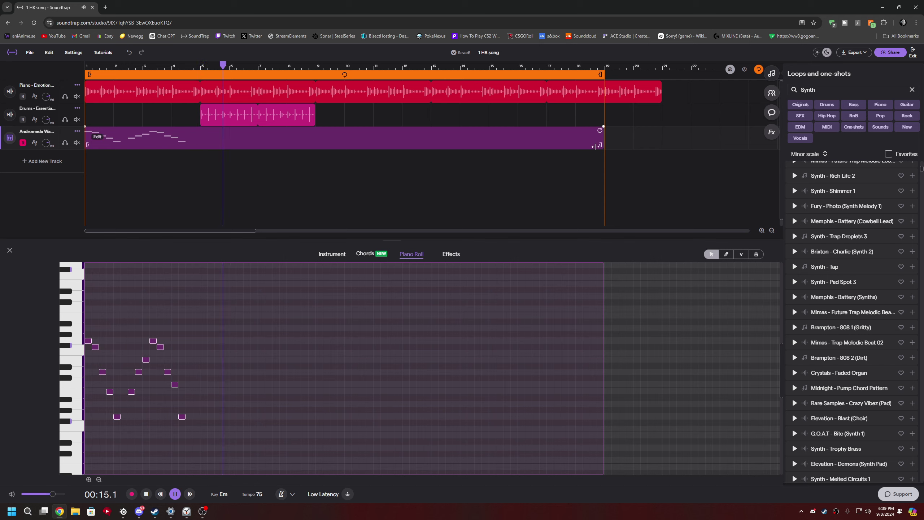
- Shorten the melody region to four bars, repeat it up to bar 9 in line with the drum loop's end, and play it
drag(602, 144, 316, 130)
click(171, 494)
click(174, 494)
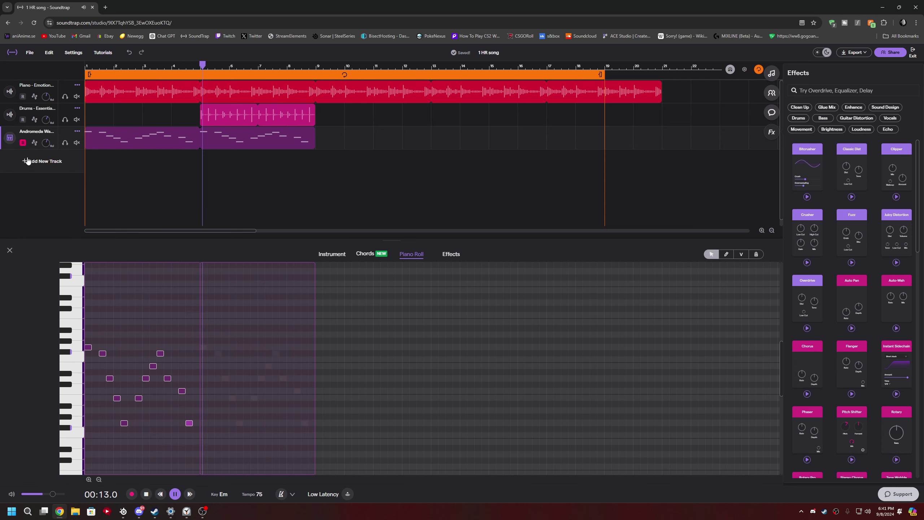
- Change the melody track's instrument to the Atlantic FM pad preset
click(11, 138)
click(281, 351)
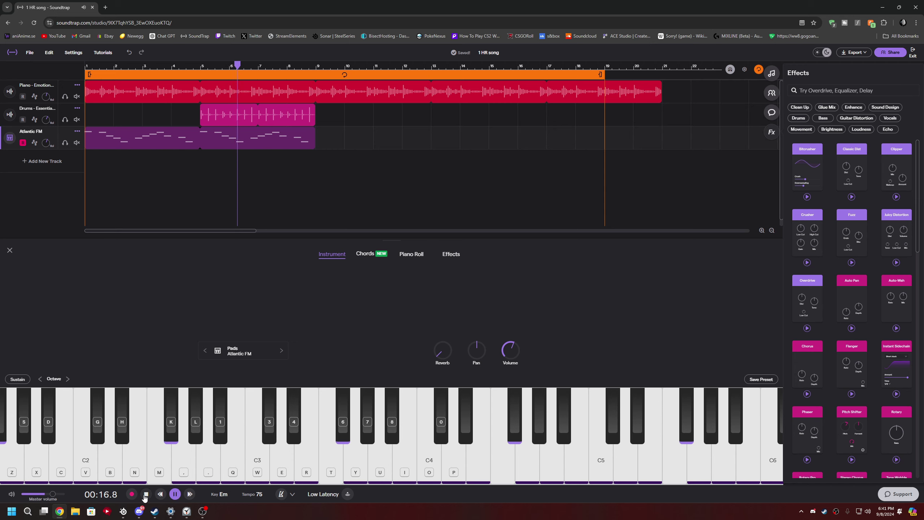
- Shorten the playback loop to bars 1 to 5 and add a Reverb effect to the Atlantic Pad track
drag(601, 75, 194, 90)
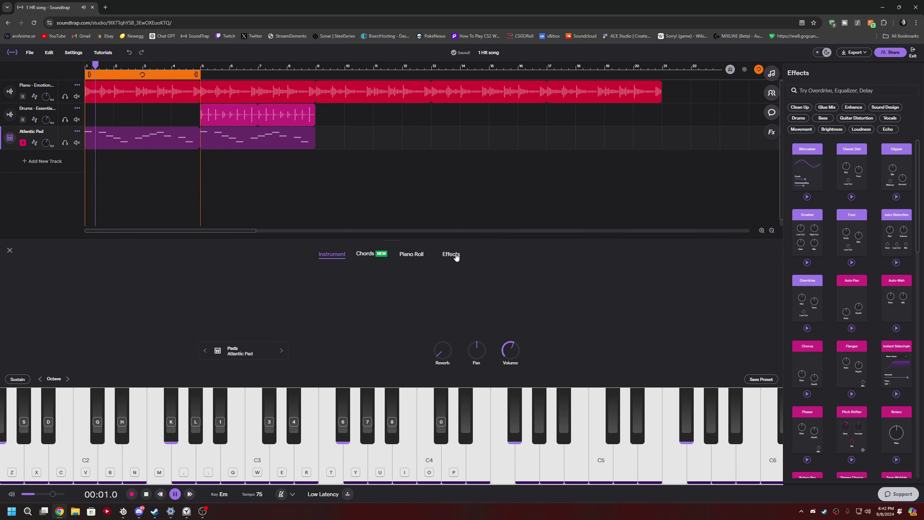
click(418, 255)
click(461, 255)
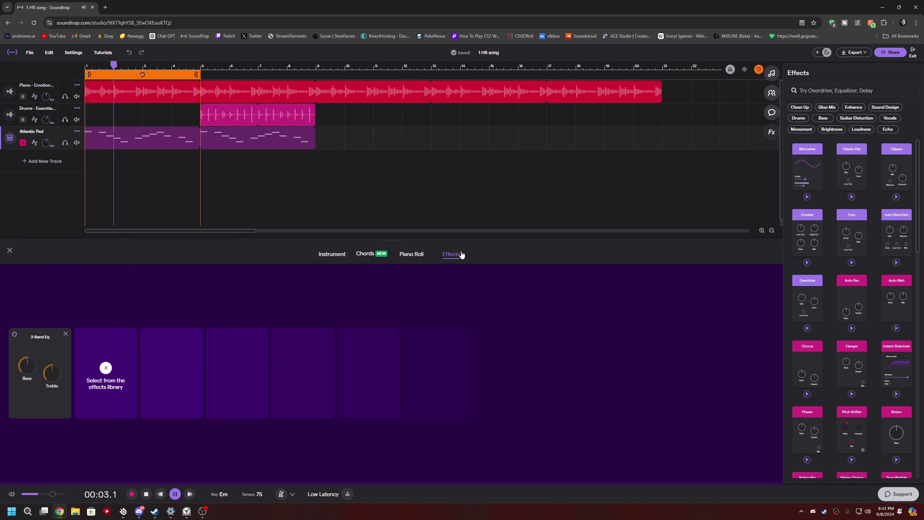
click(106, 367)
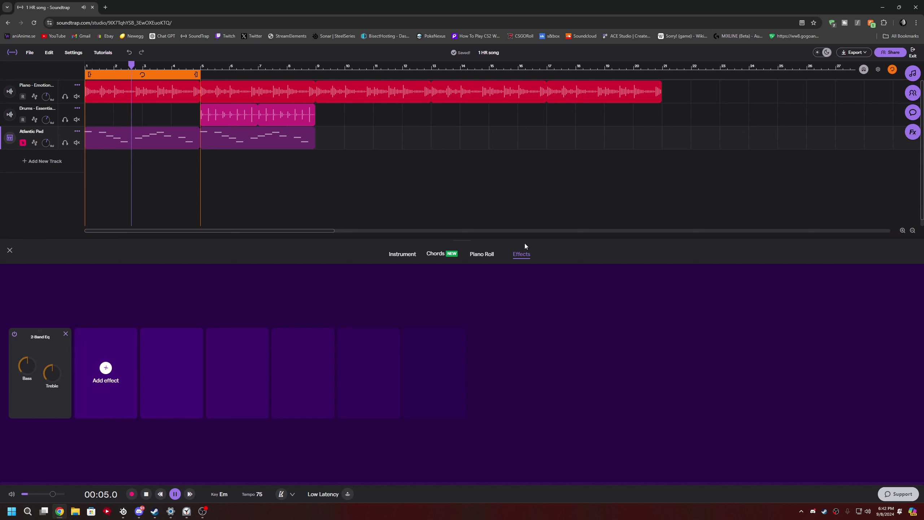
click(104, 379)
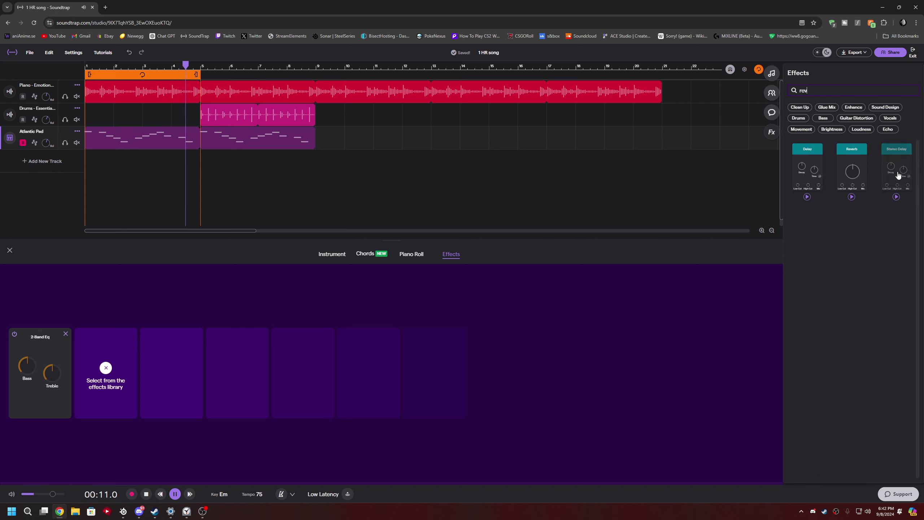
click(852, 176)
drag(106, 381, 116, 360)
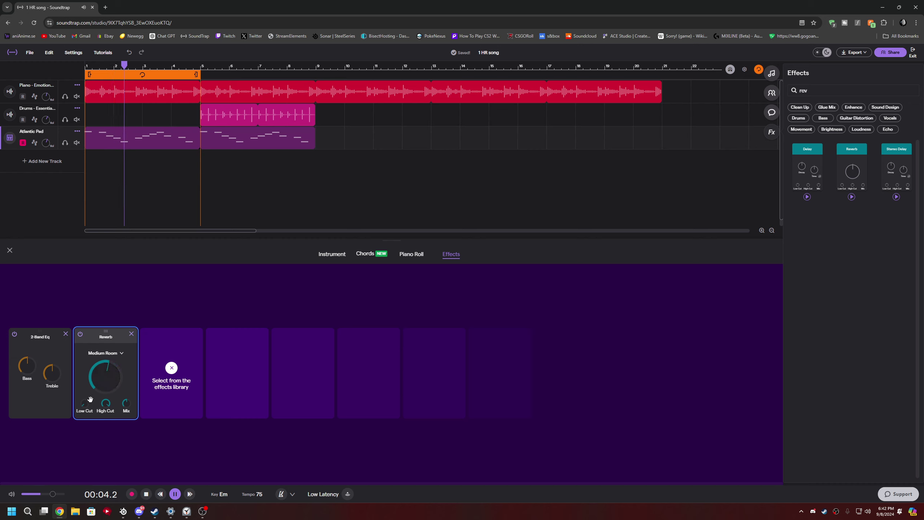
- Switch the reverb to the Church preset, adjust its low and high cut, and close the track's effects view
click(106, 353)
click(116, 353)
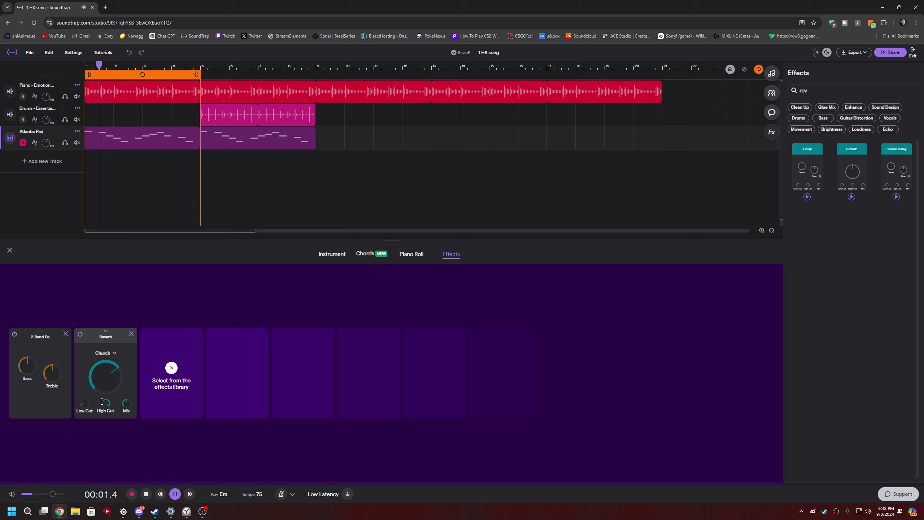
drag(114, 383, 110, 410)
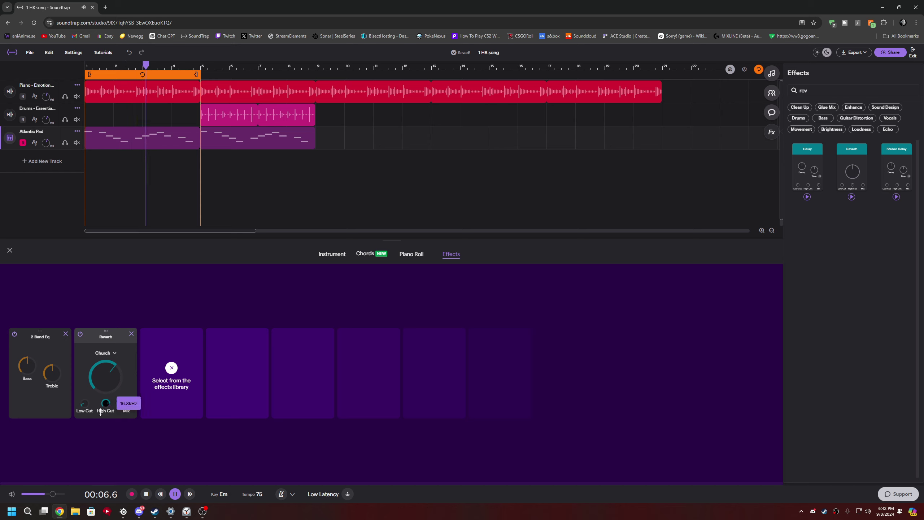
mouse_move(88, 395)
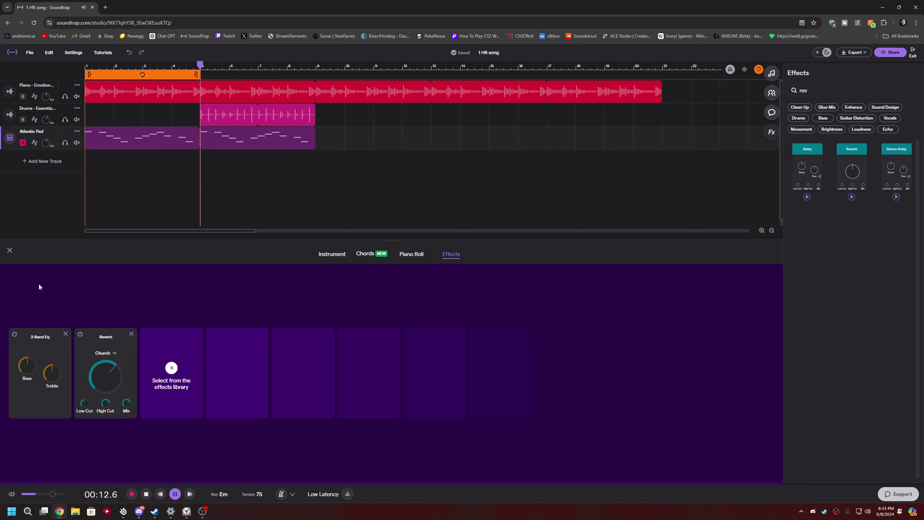
click(10, 250)
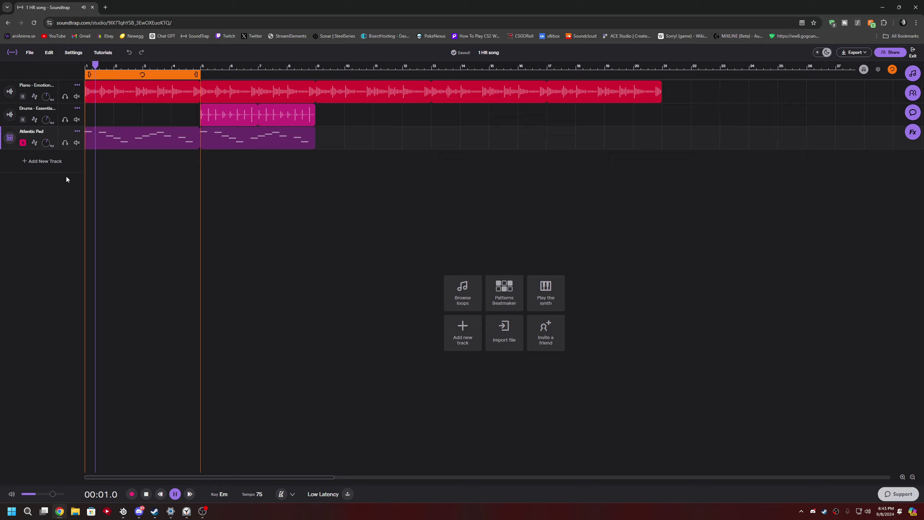
- Open the loop library and clear its Synth search to browse all loops
click(44, 161)
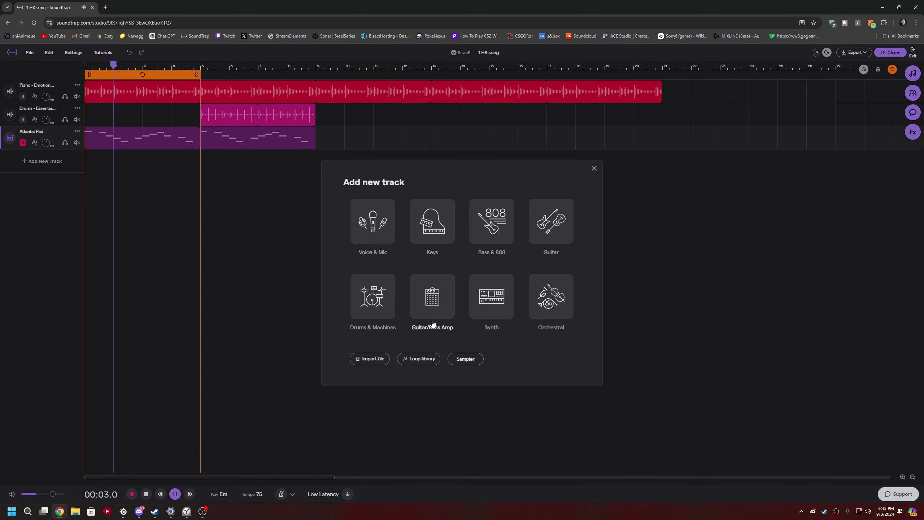
click(594, 168)
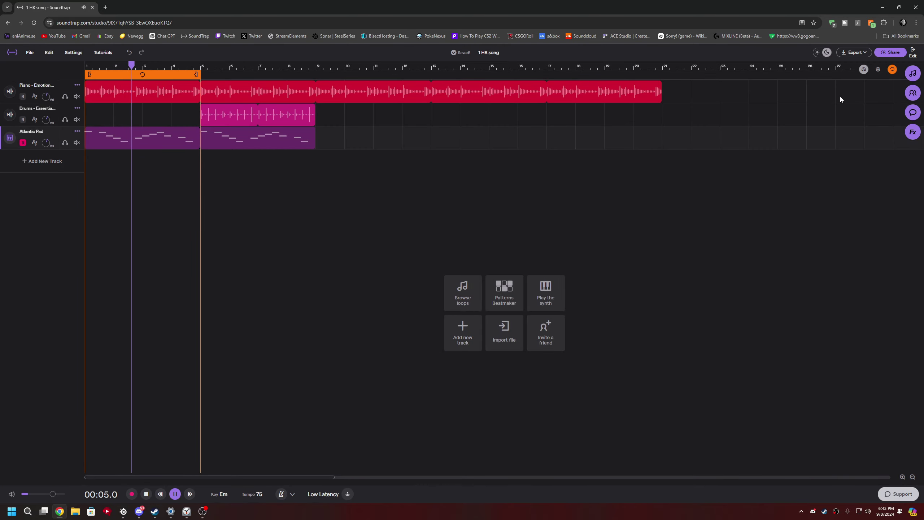
click(913, 74)
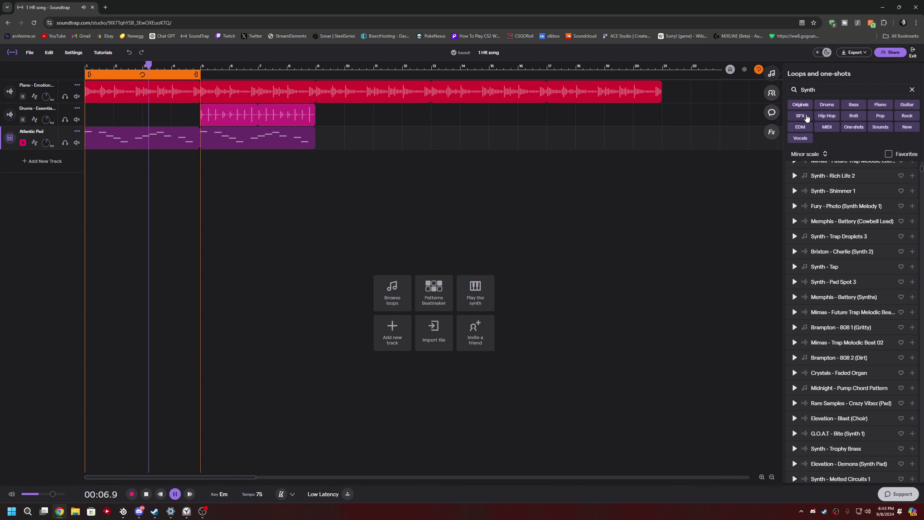
click(792, 142)
click(792, 141)
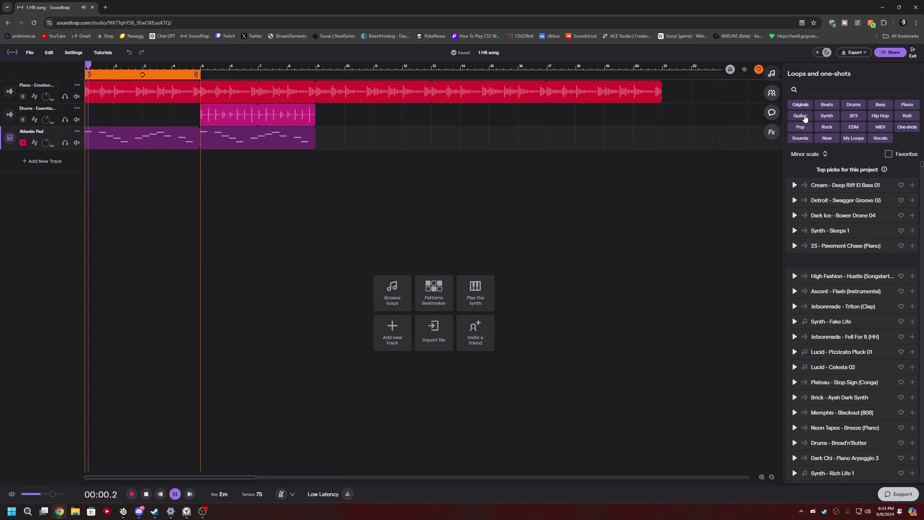
- Turn off loop playback and extend the drum loop to bar 21, in line with the piano loop's end
key(l)
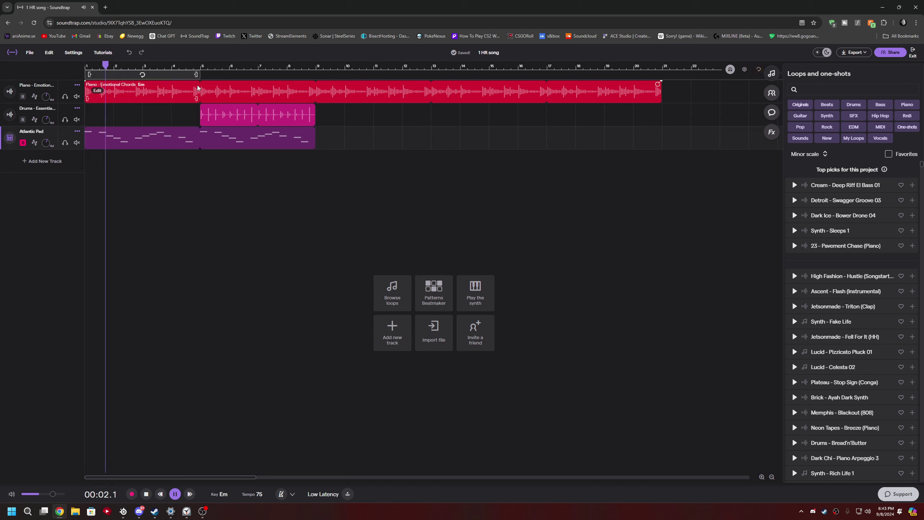
click(299, 114)
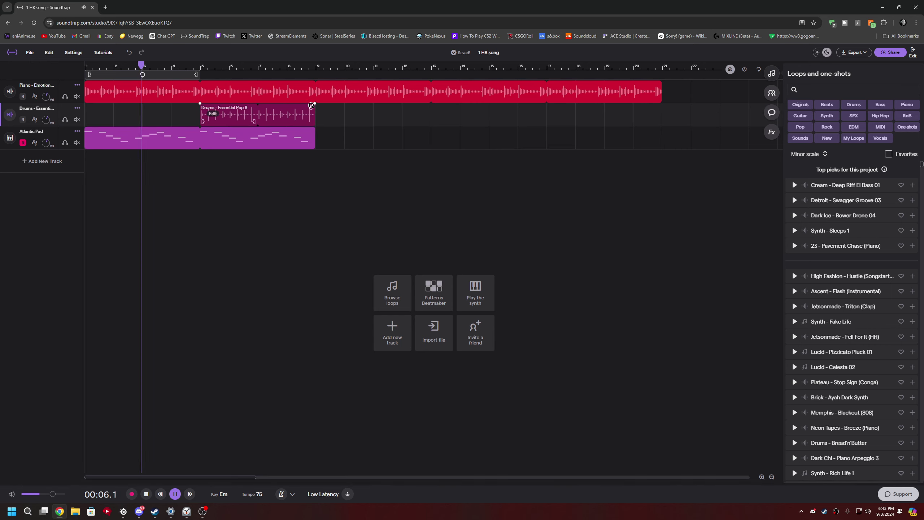
click(335, 139)
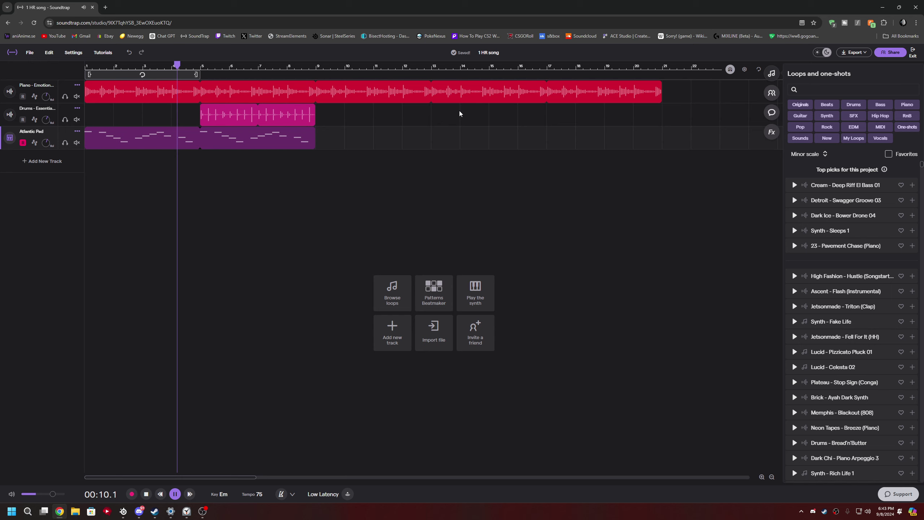
drag(313, 109, 429, 110)
drag(484, 107, 651, 108)
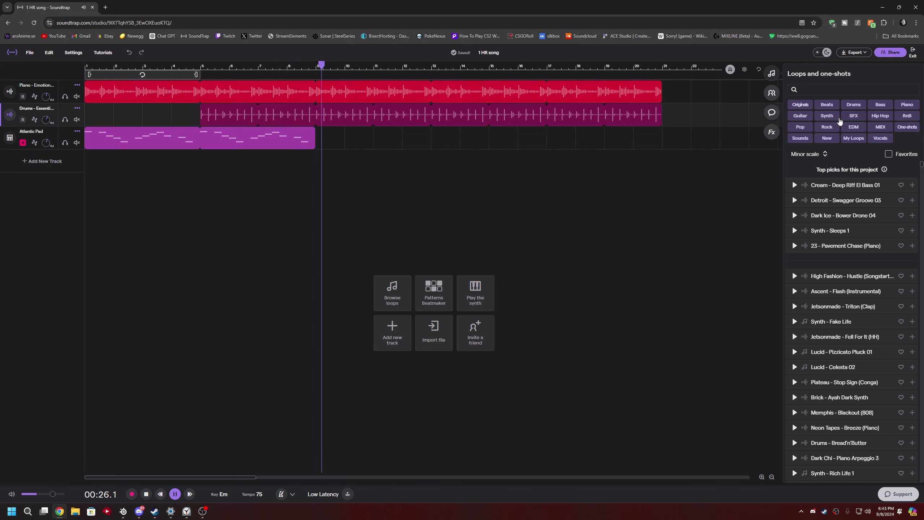
- Preview bass loops against the song, cycle bars 9 to 17, and add Bass - Dirty 5 over those bars on a new track
click(827, 116)
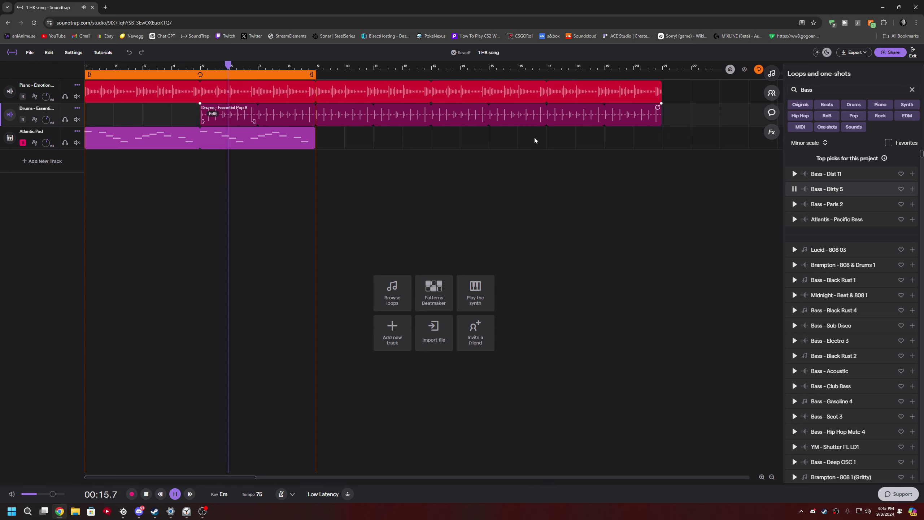
click(795, 205)
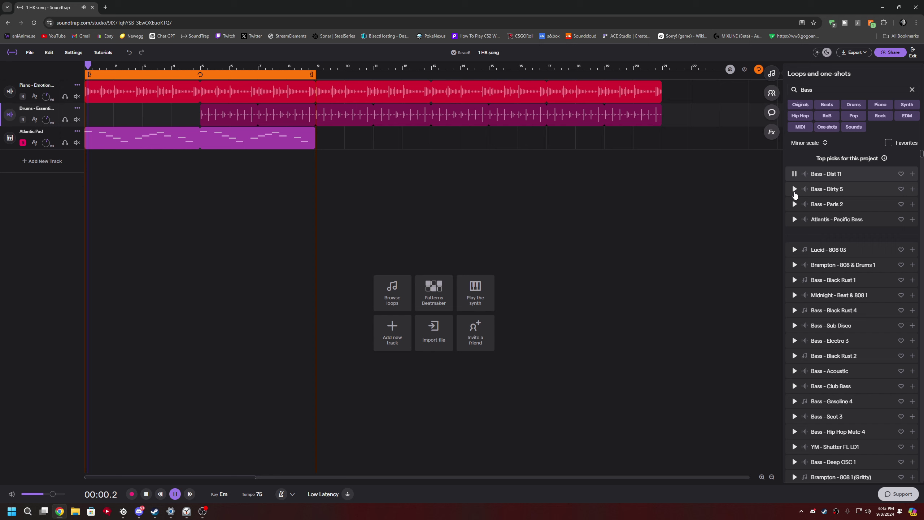
drag(291, 75, 522, 89)
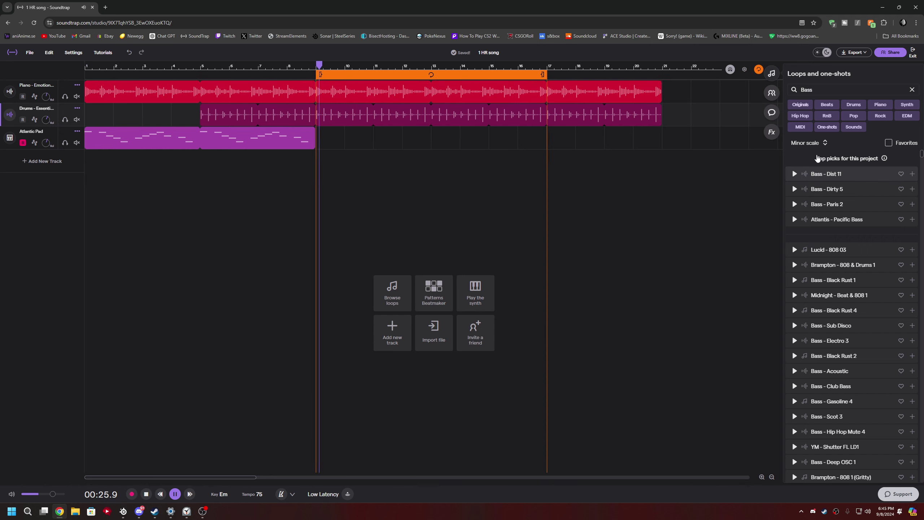
click(913, 204)
click(888, 207)
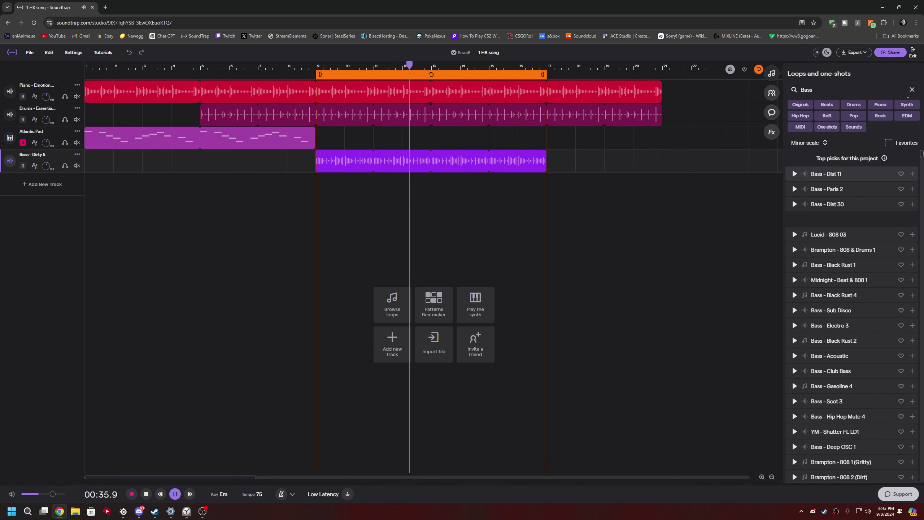
- Audition synth loops, add Synth - Threat 2 over bars 9 to 17 on a new track, and turn off loop playback
click(913, 90)
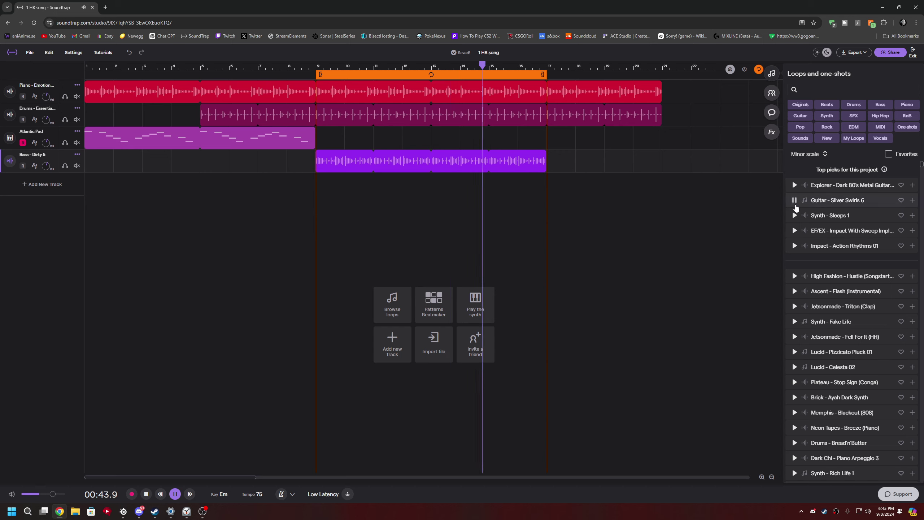
click(827, 116)
click(794, 185)
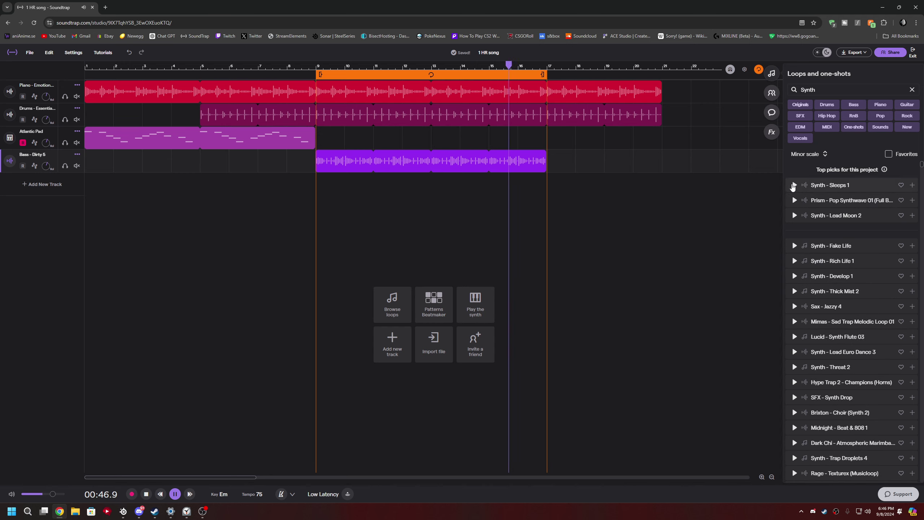
click(794, 215)
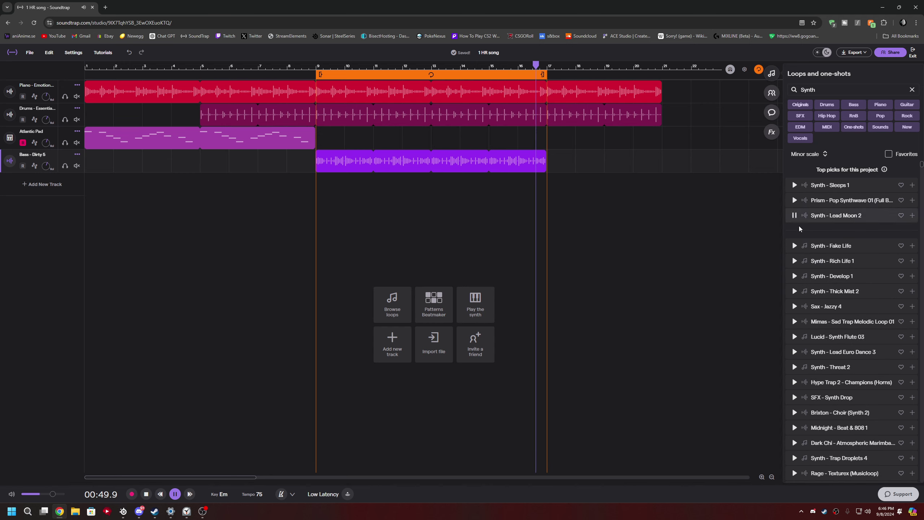
click(795, 261)
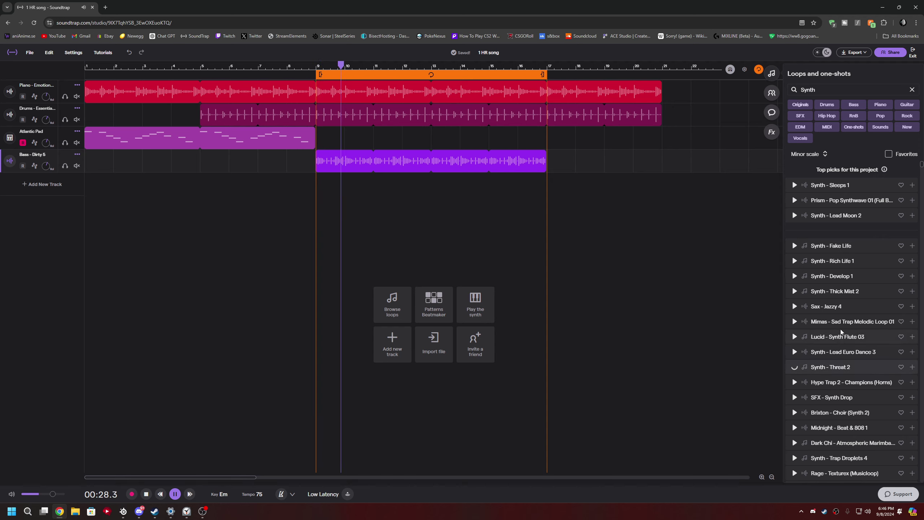
scroll(840, 329, down, 3)
click(794, 259)
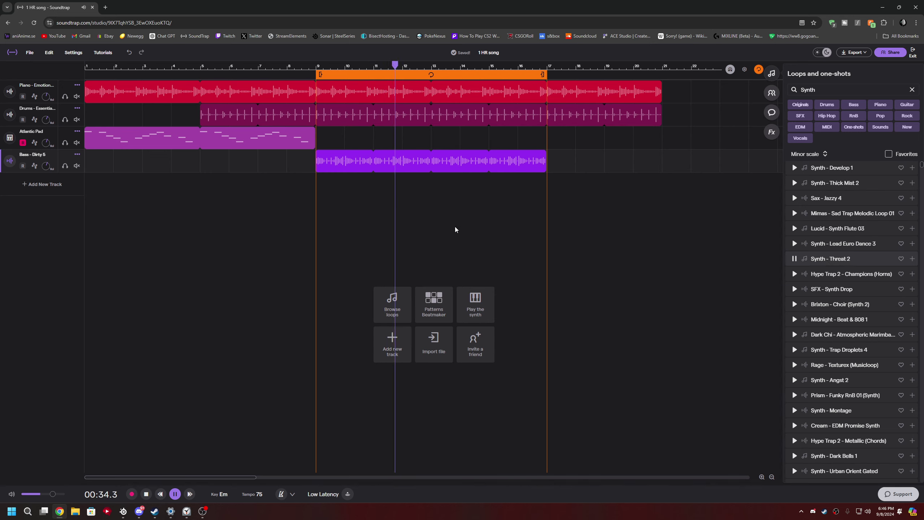
click(912, 259)
click(859, 270)
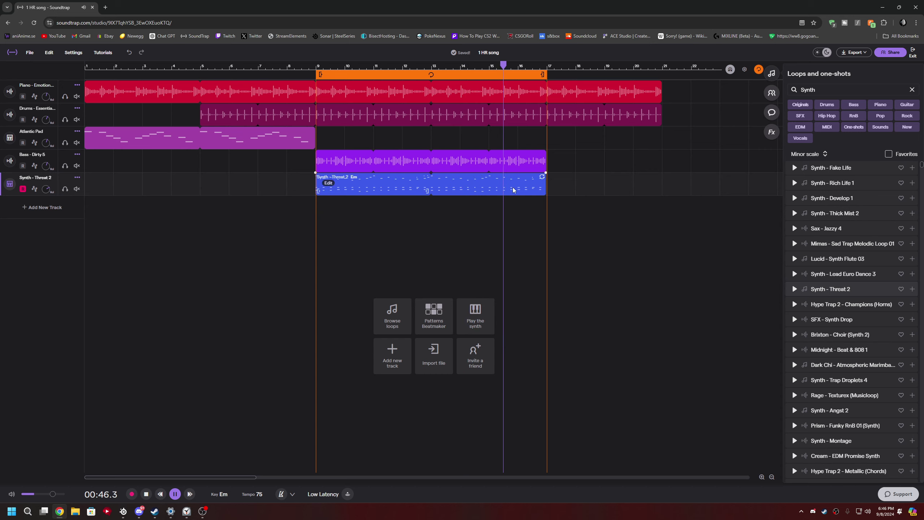
click(527, 74)
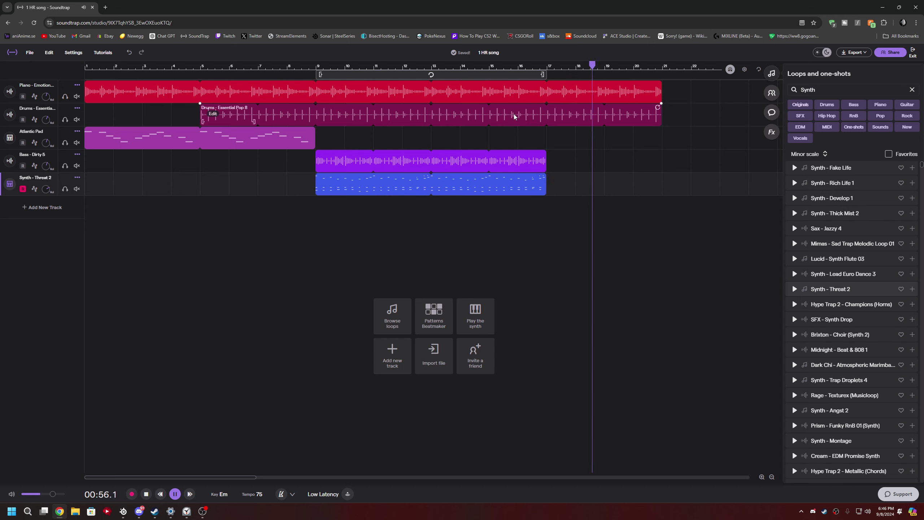
- Pause playback and add Synth - Threat 1 on a new track, placed from bar 17 to bar 21
click(175, 494)
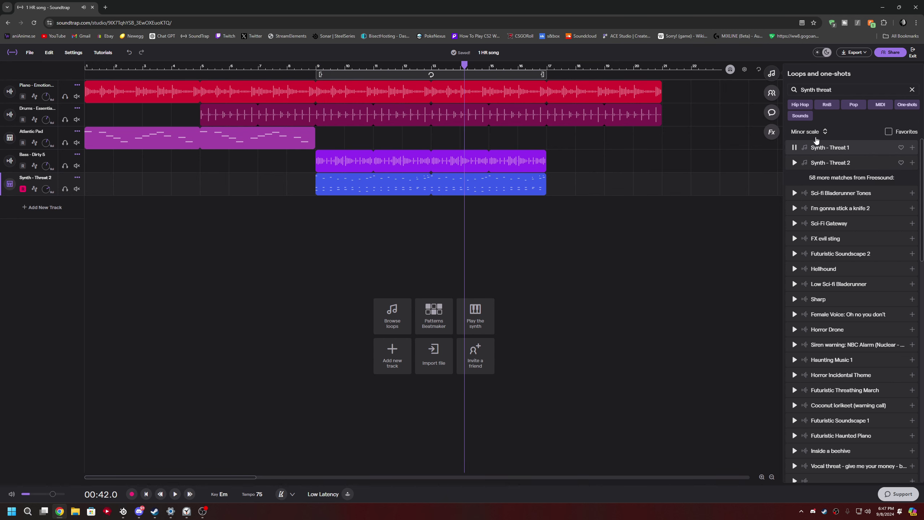
click(913, 148)
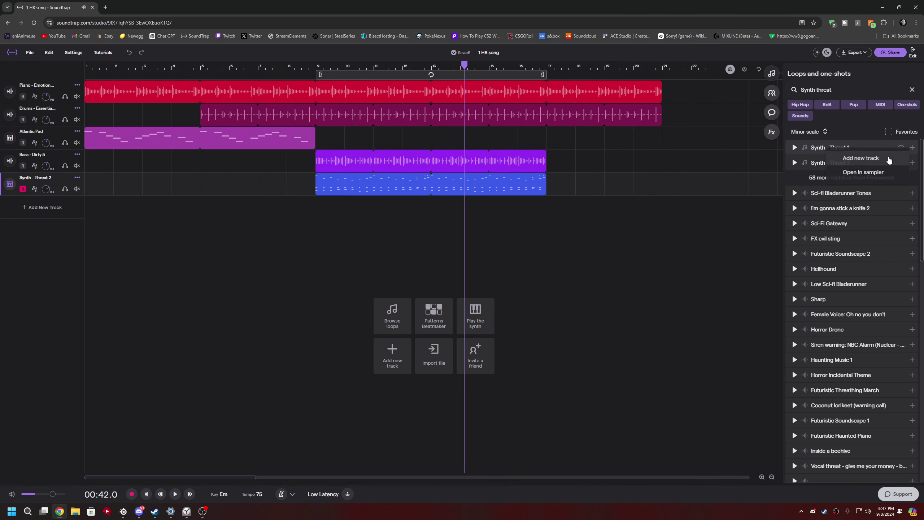
click(884, 159)
drag(290, 214, 765, 202)
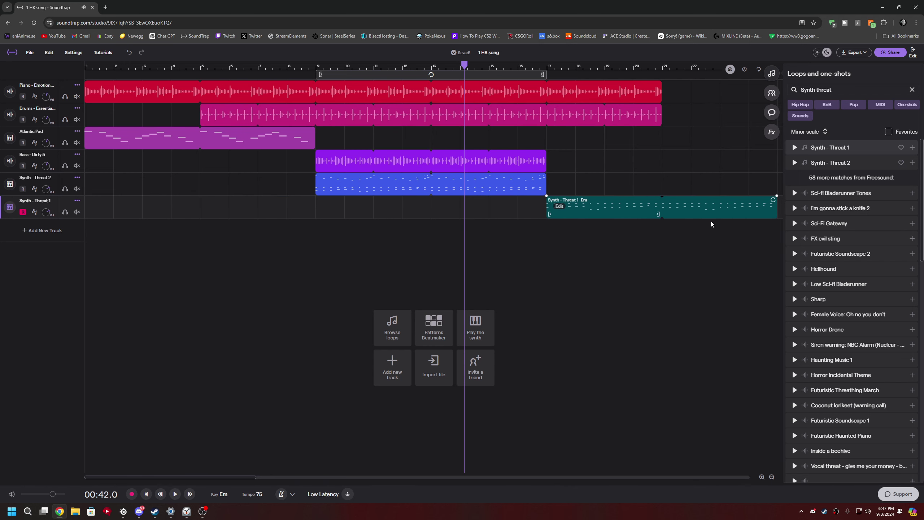
scroll(673, 204, right, 2)
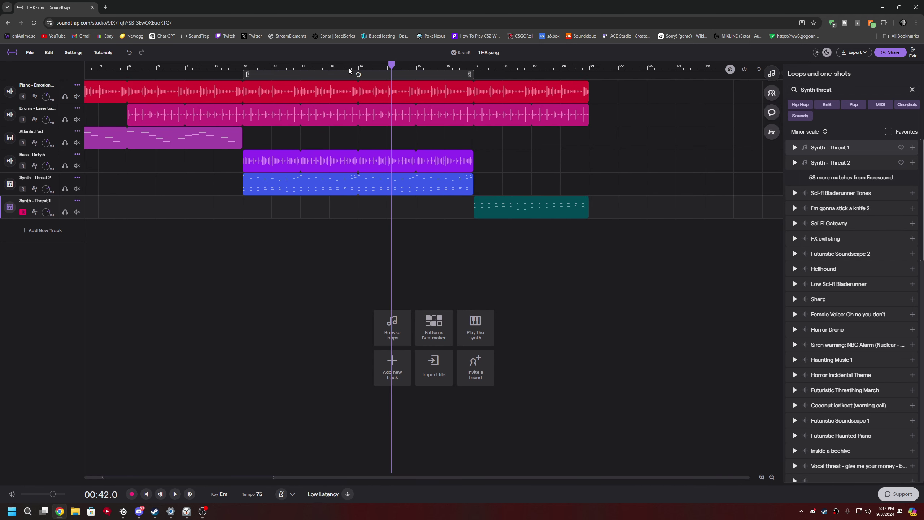
- Play the arrangement, shorten the piano loop to end at bar 17, and replay the transition from about bar 16
key(space)
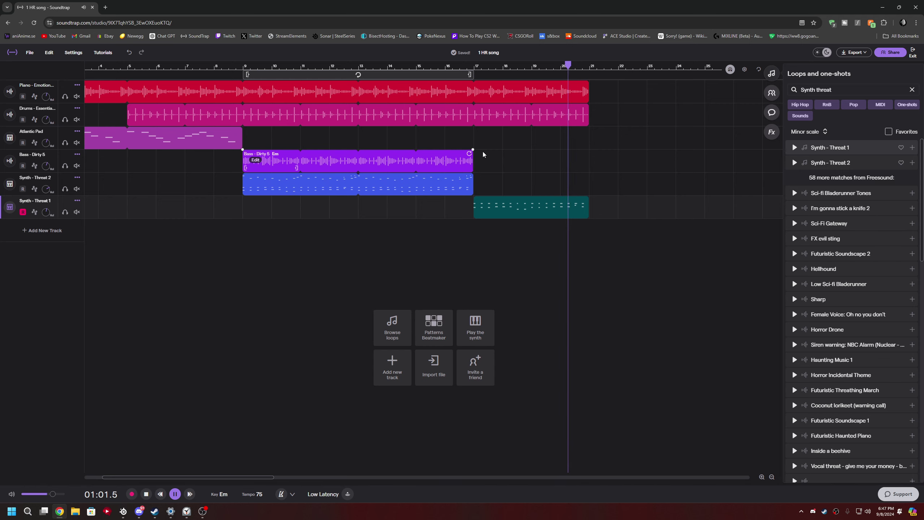
drag(586, 87, 528, 92)
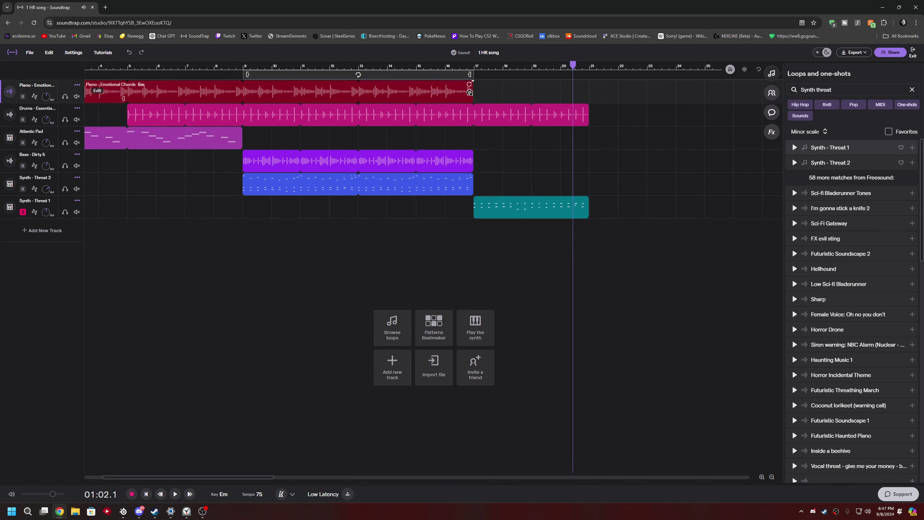
drag(567, 68, 452, 69)
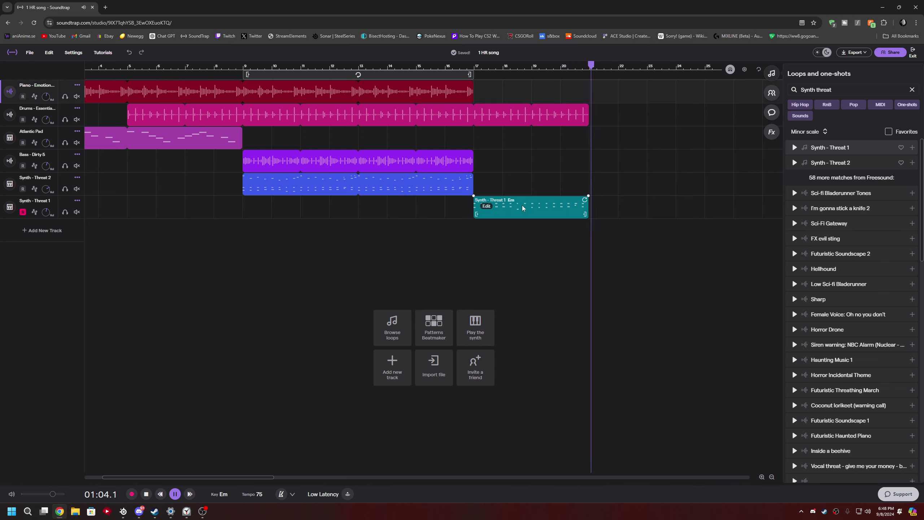
- Try piano instead of drums over bars 17 to 21, restore the drums there, and replay the transition from about bar 16
key(space)
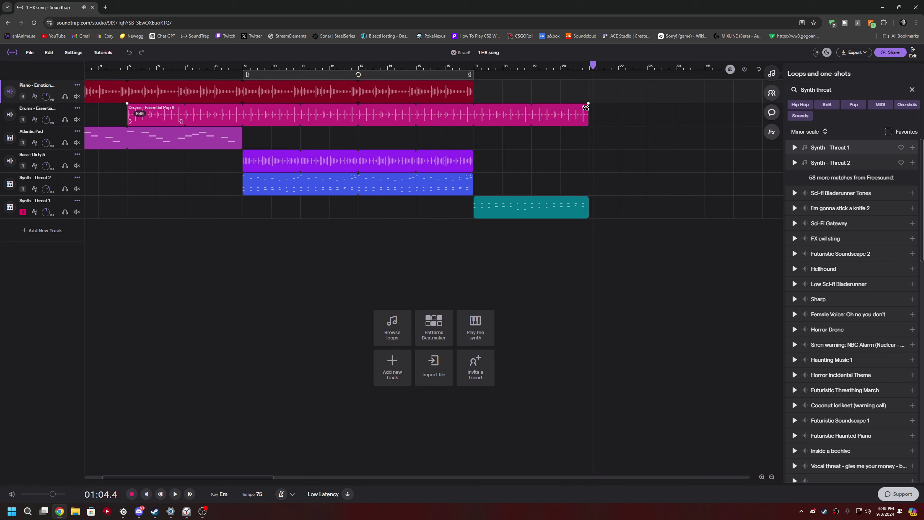
drag(586, 108, 460, 67)
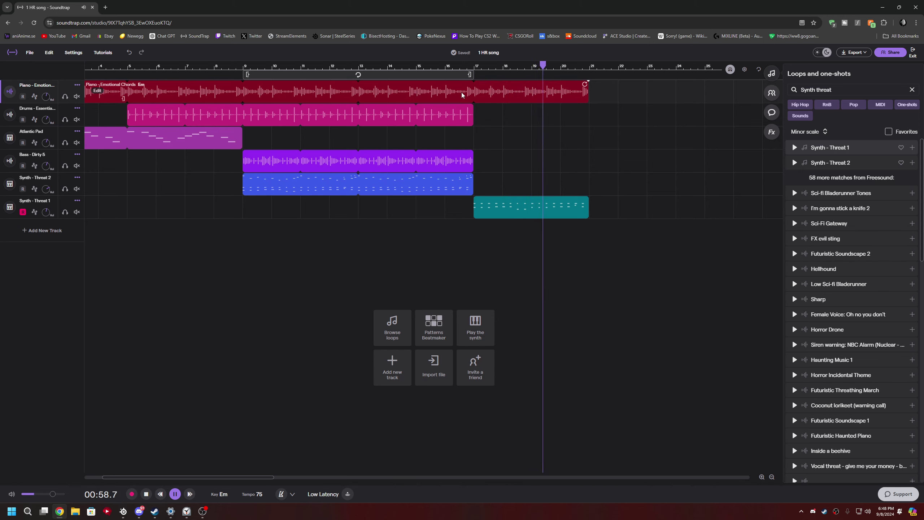
drag(587, 85, 530, 109)
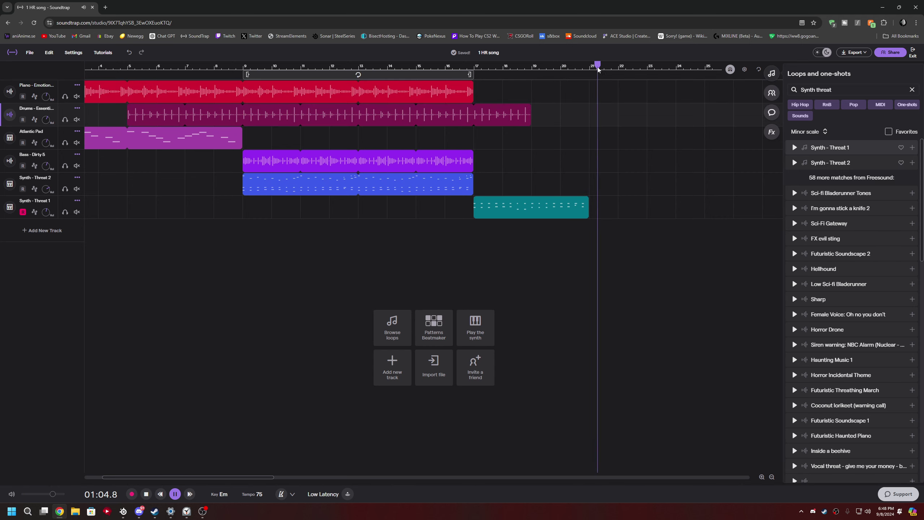
drag(530, 110, 589, 110)
drag(612, 65, 452, 65)
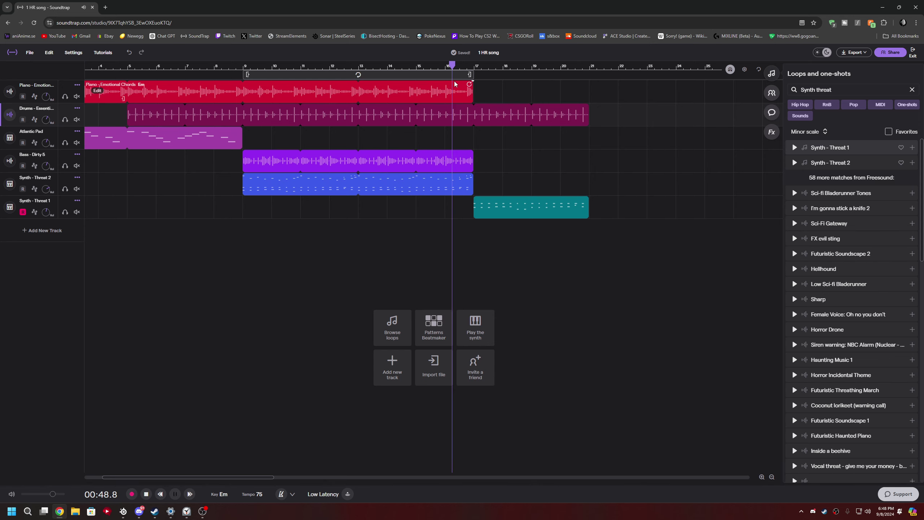
key(space)
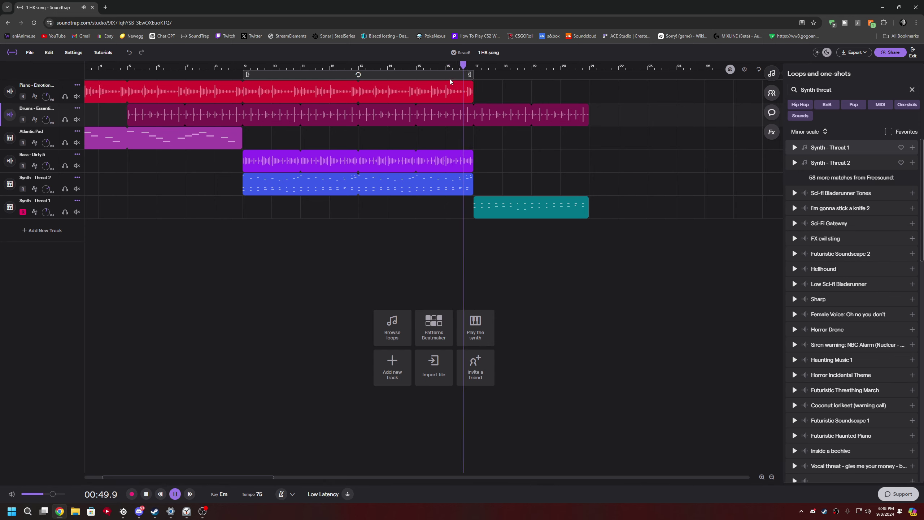
key(space)
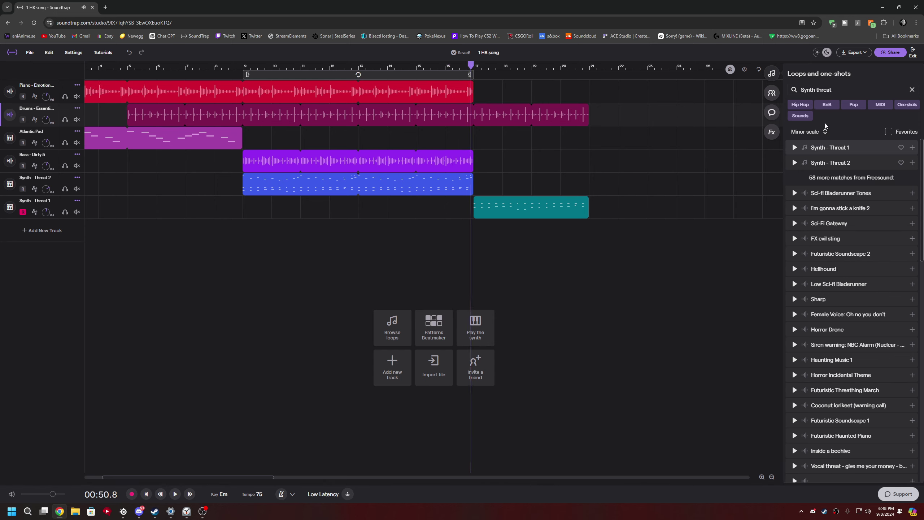
- Replace the Synth threat search with the SFX loop category and preview SFX - Distant Blast
key(Escape)
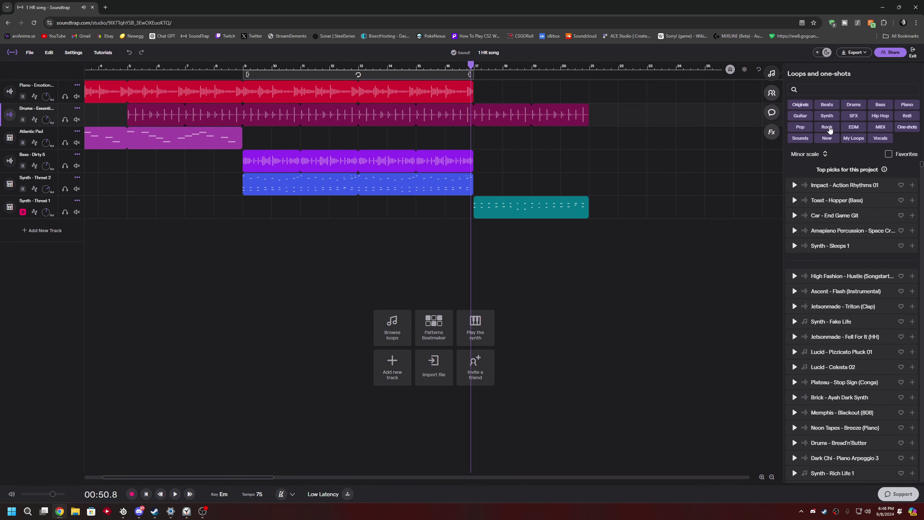
click(854, 116)
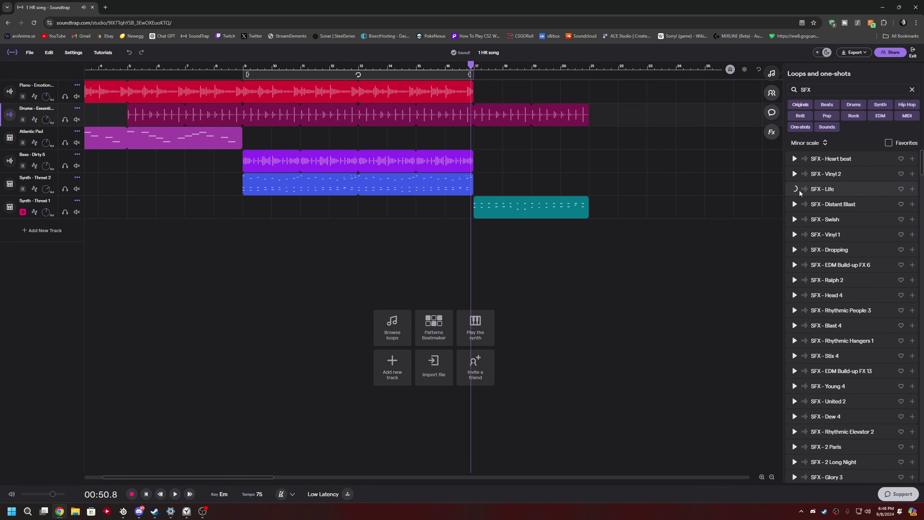
click(794, 204)
- Add SFX - Ralph 2 on a new track, shortened to two bars and placed from bar 16 to bar 18
click(912, 281)
click(847, 291)
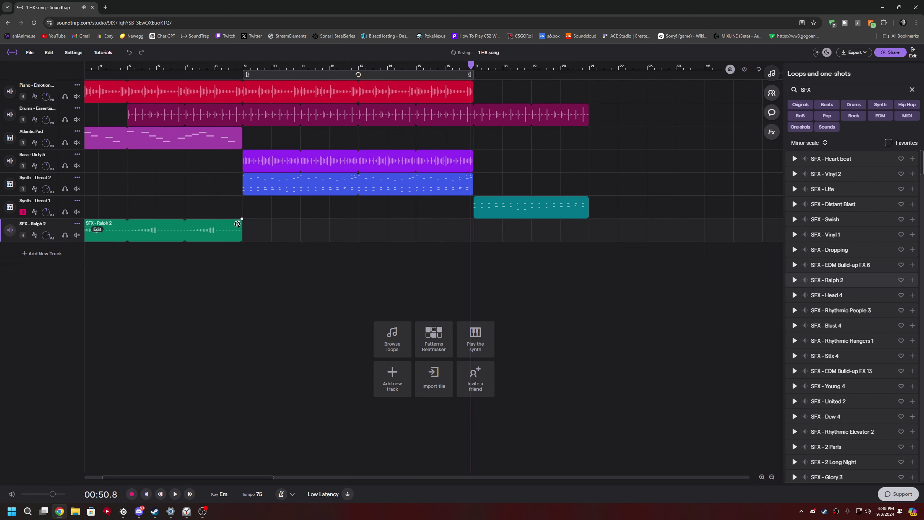
drag(237, 224, 76, 232)
drag(133, 235, 546, 256)
- Play the transition around bar 16 with the new effect and delete the SFX - Ralph 2 track
click(510, 75)
key(space)
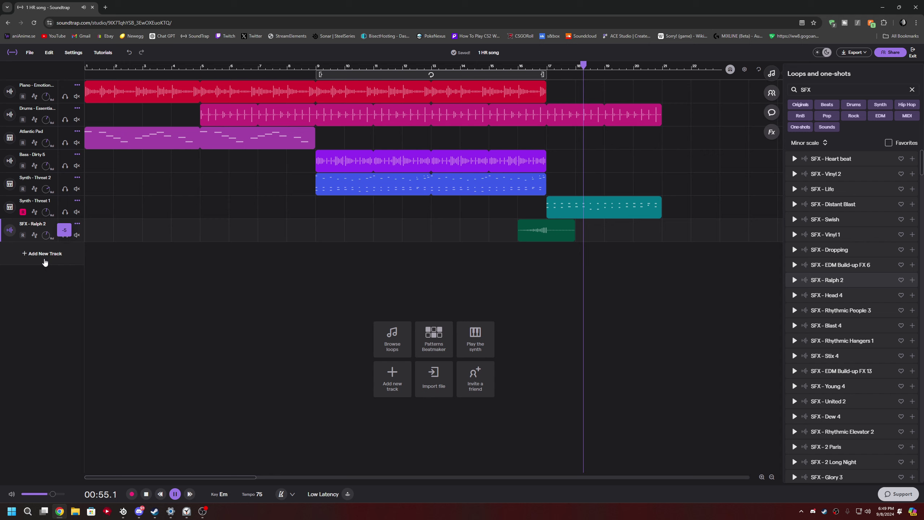
drag(593, 65, 517, 66)
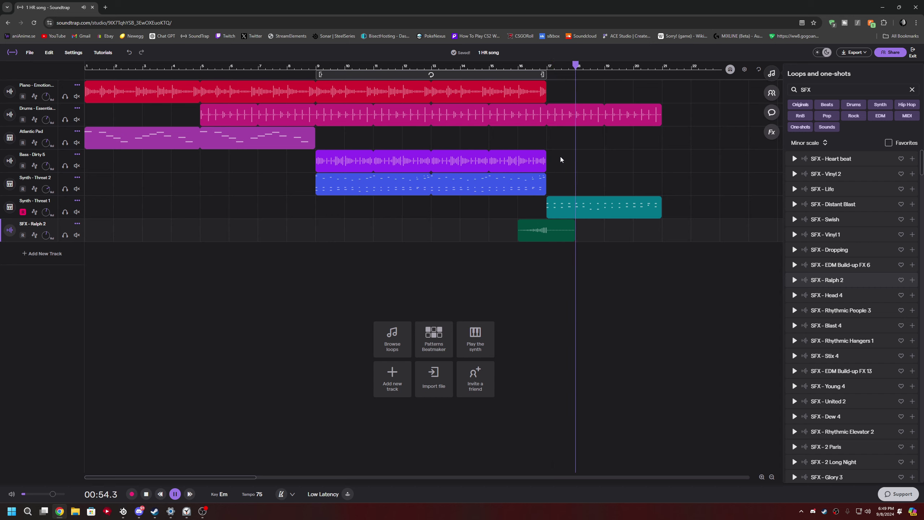
key(space)
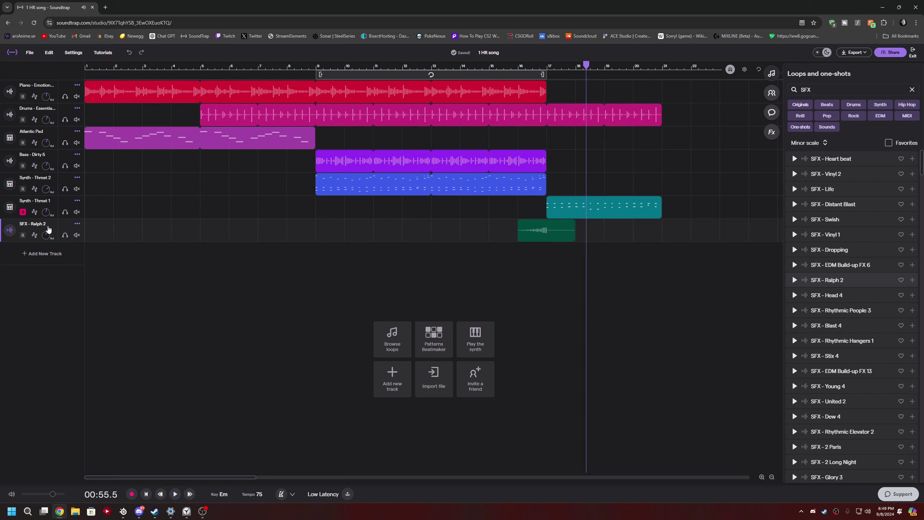
click(77, 224)
click(115, 266)
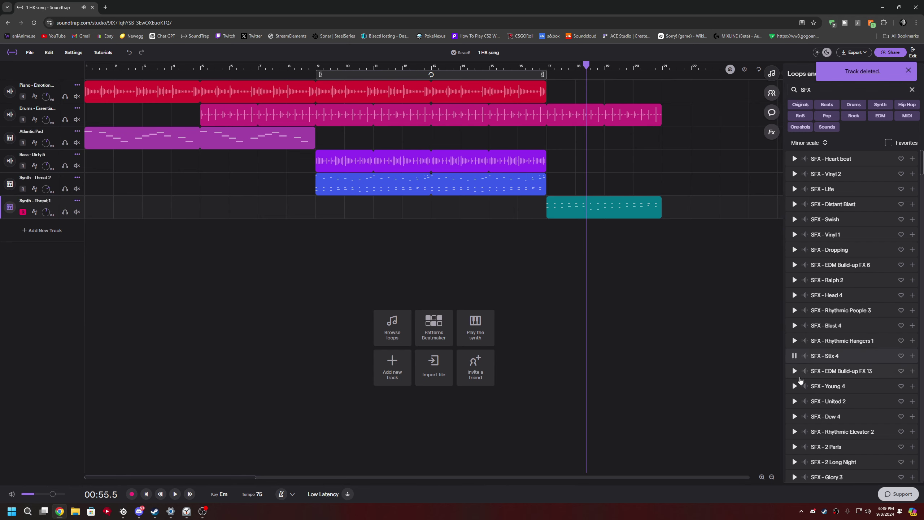
- Audition more SFX loops, including Dew 4, 2 Long Night, EDM build-up Kick 1, Rhythmic Street 2, Static 4 and Orb
click(795, 417)
scroll(804, 397, down, 2)
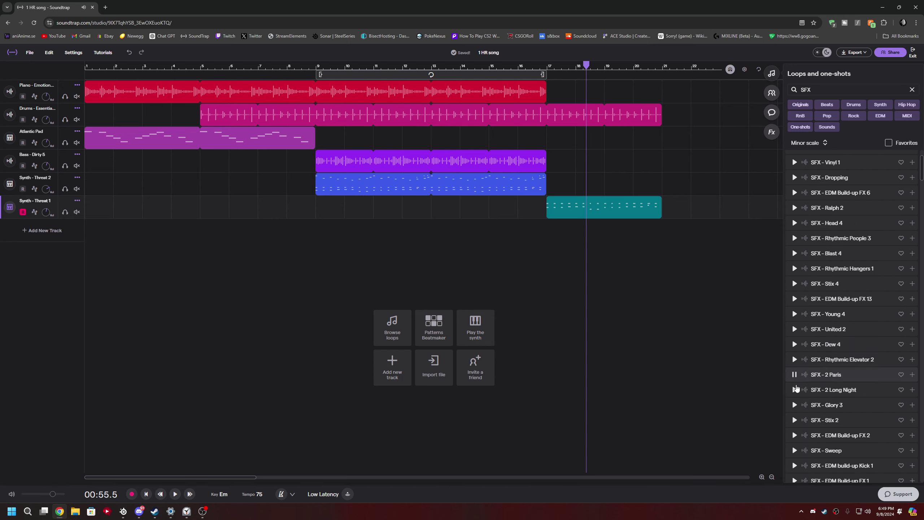
click(794, 389)
scroll(795, 383, down, 2)
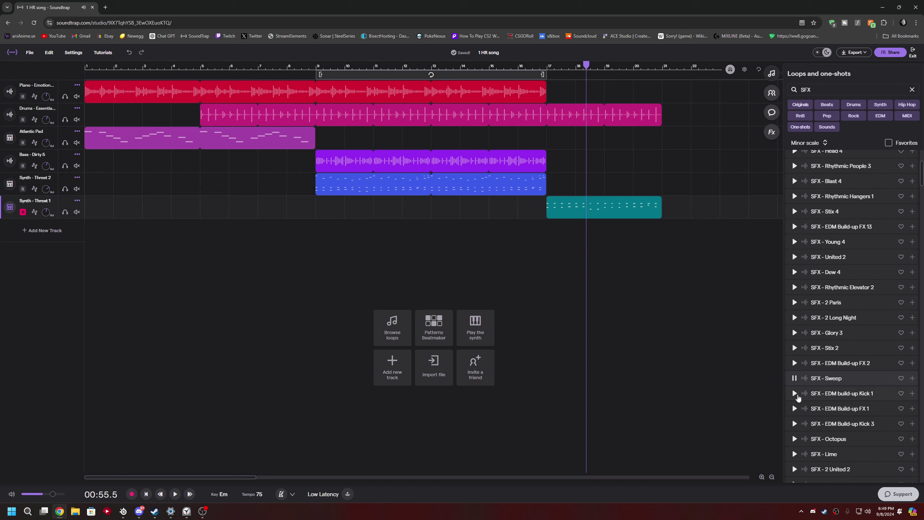
click(794, 393)
scroll(800, 395, down, 2)
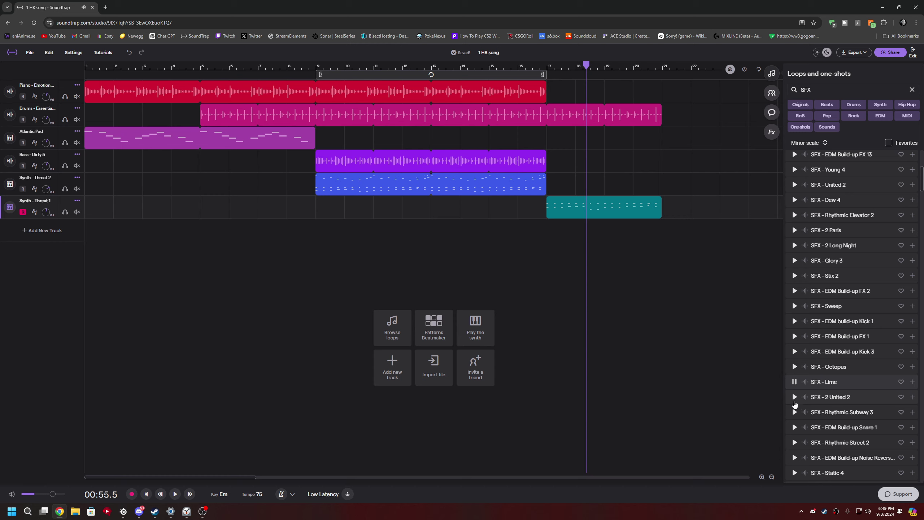
click(795, 442)
click(795, 474)
scroll(793, 419, down, 3)
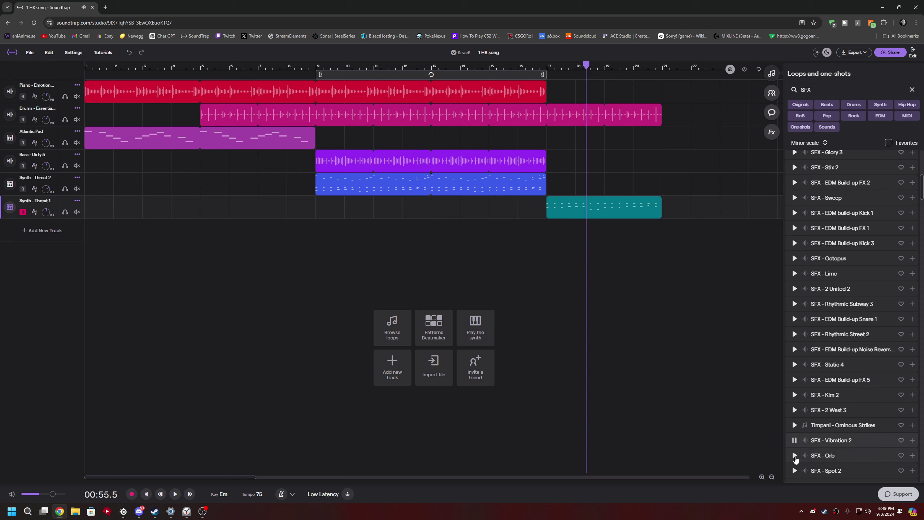
click(795, 456)
- Add SFX - Orb on a new track, shortened to two bars and placed from bar 15 to bar 17
click(913, 459)
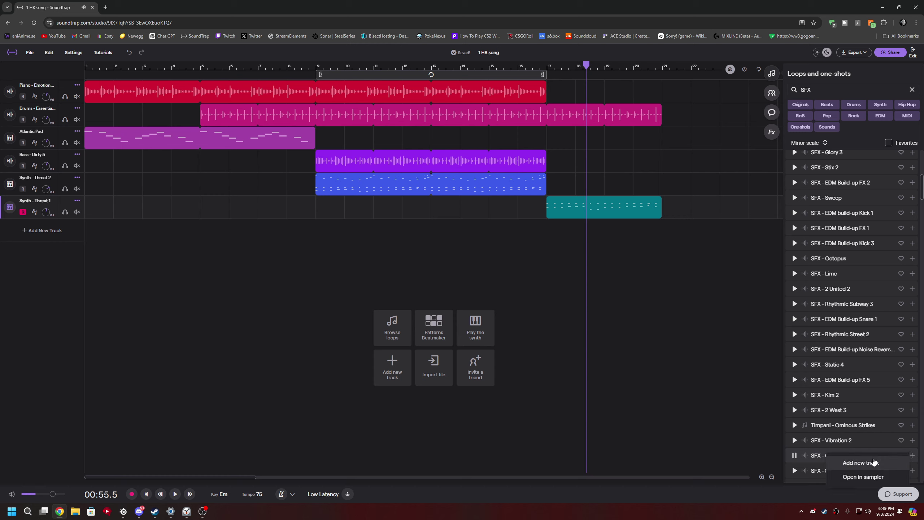
click(861, 463)
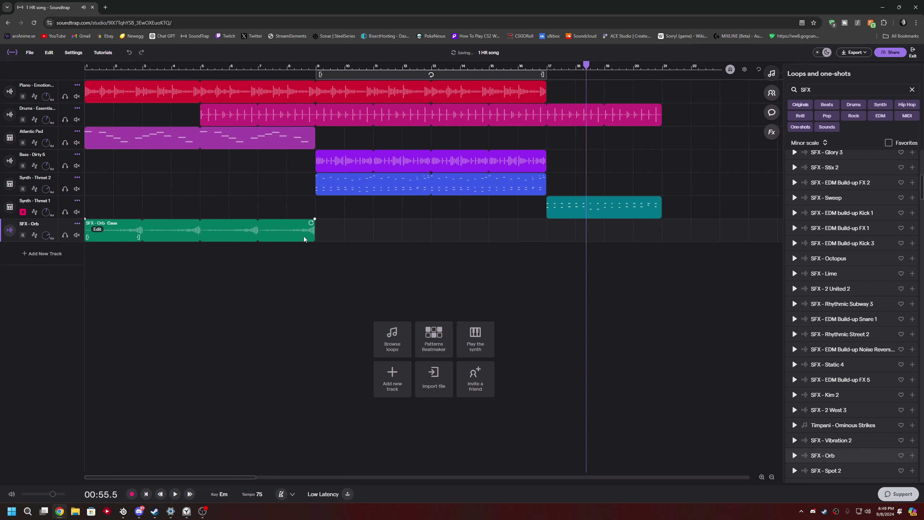
drag(312, 224, 511, 232)
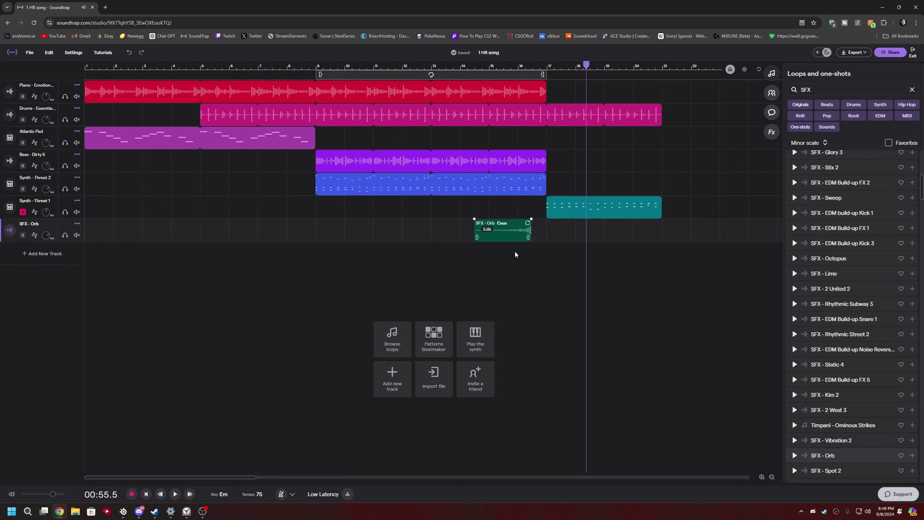
click(498, 181)
- Play the arrangement from bar 15 to about bar 20 to check the riser leading into Synth - Threat 1
click(491, 75)
key(space)
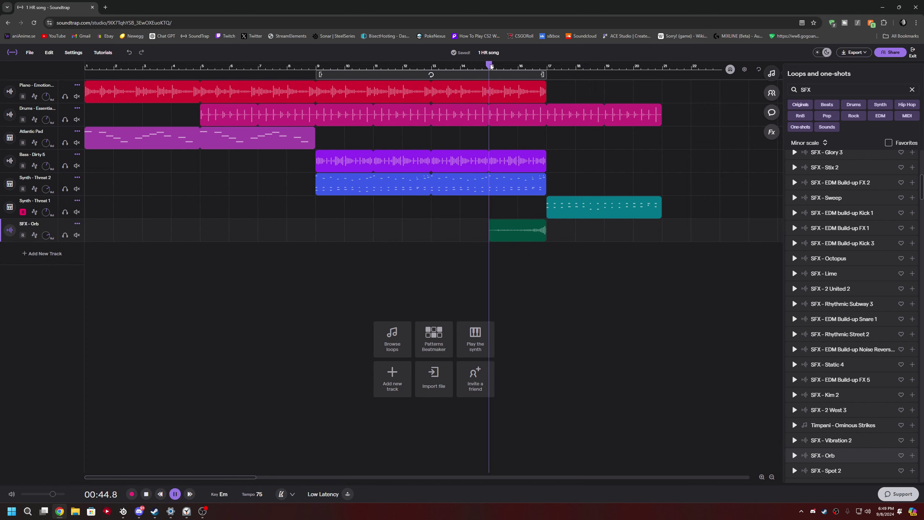
click(463, 90)
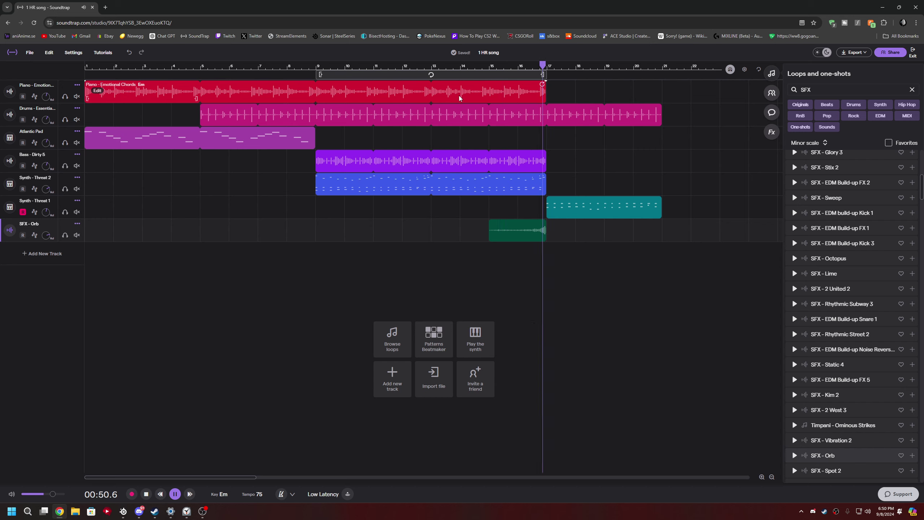
click(578, 203)
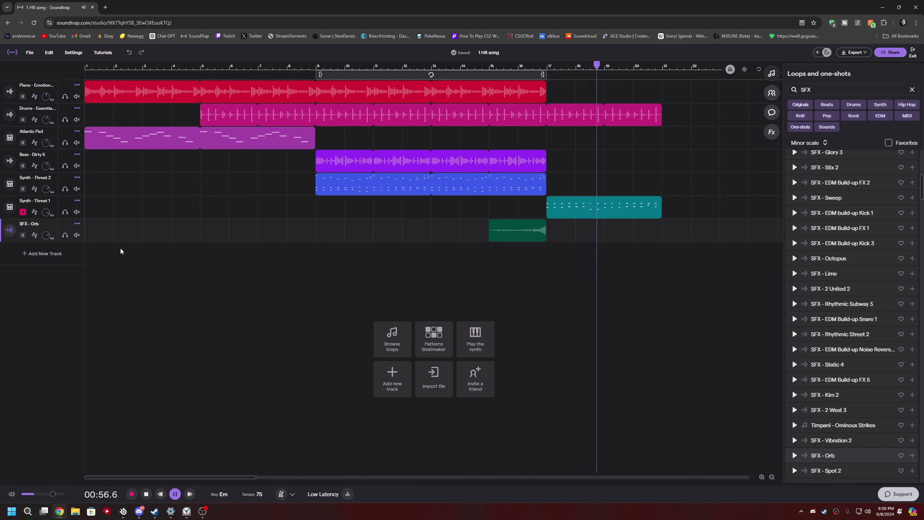
mouse_move(545, 156)
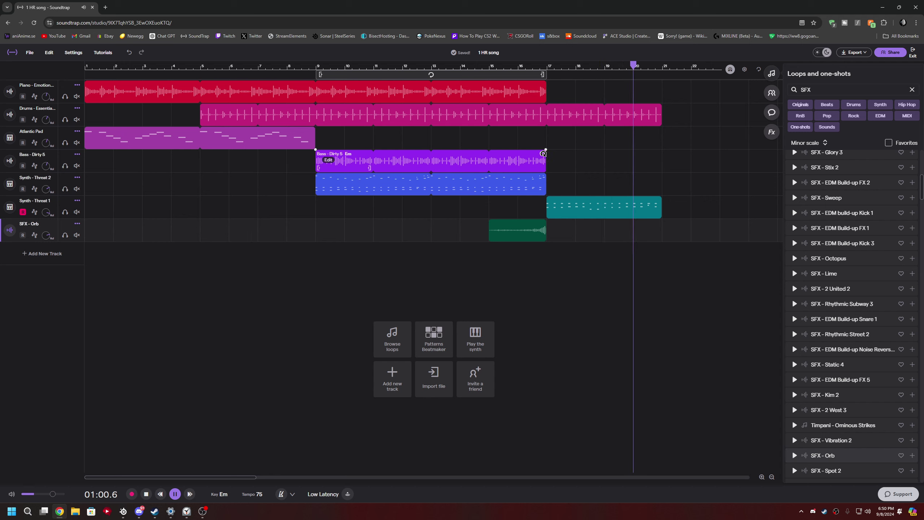
key(space)
- Paste a copy of the piano loop at bar 21 and shorten it to end at bar 25
click(507, 90)
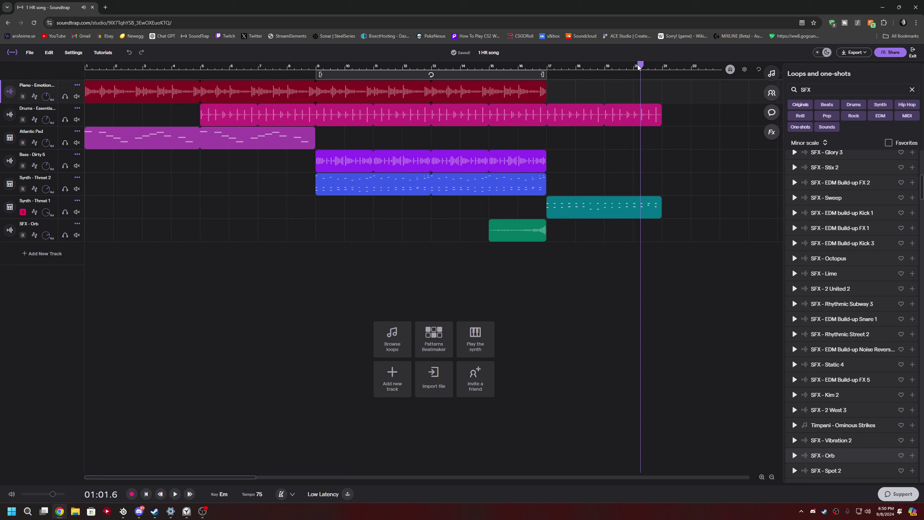
key(End)
key(ctrl+v)
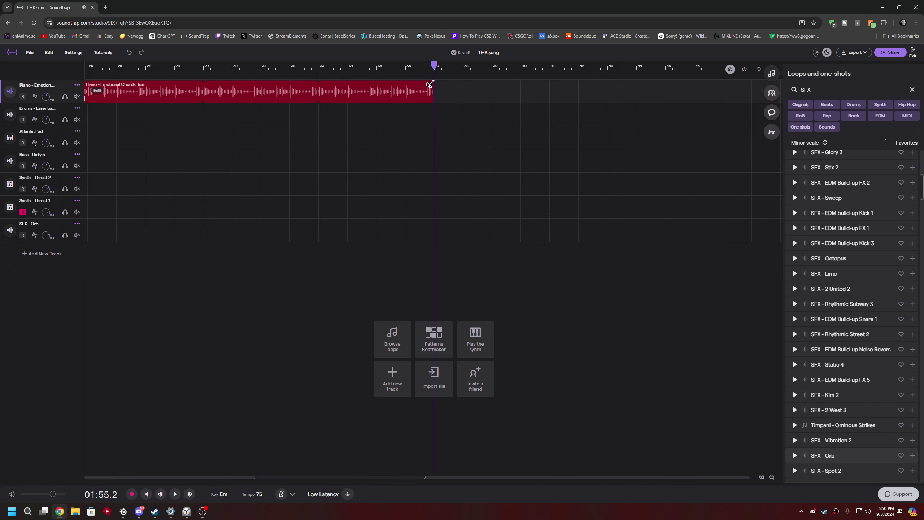
drag(430, 84, 125, 88)
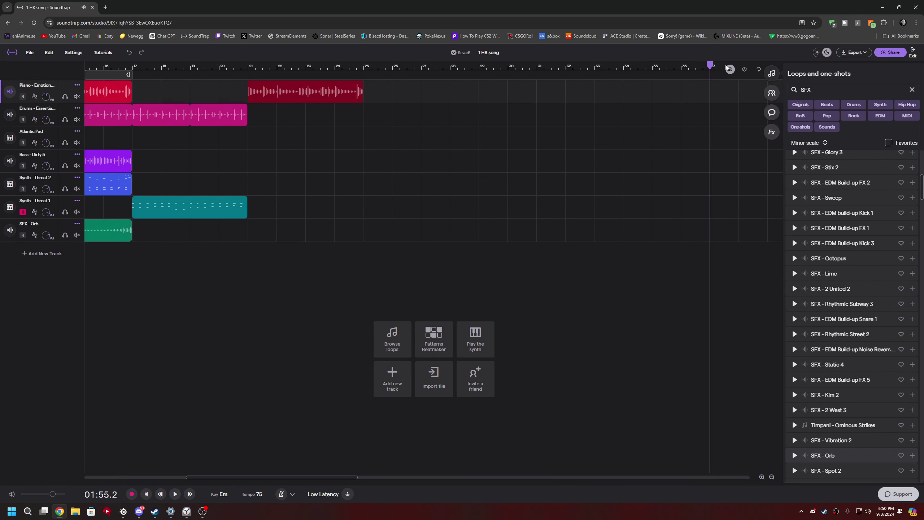
drag(726, 68, 79, 40)
- Copy the Atlantic Pad melody to bars 21 to 25 and extend the drum and piano loops past bar 25
click(268, 135)
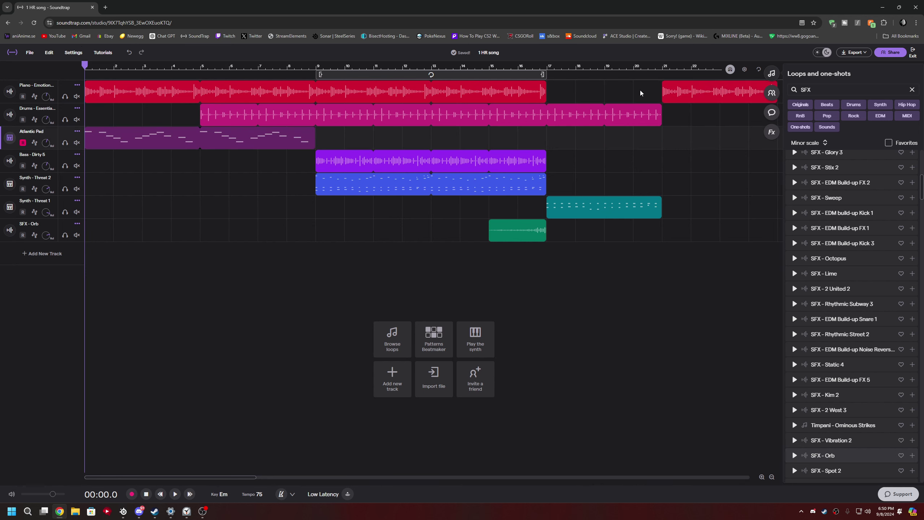
drag(662, 68, 661, 67)
drag(449, 73, 154, 76)
drag(435, 109, 670, 87)
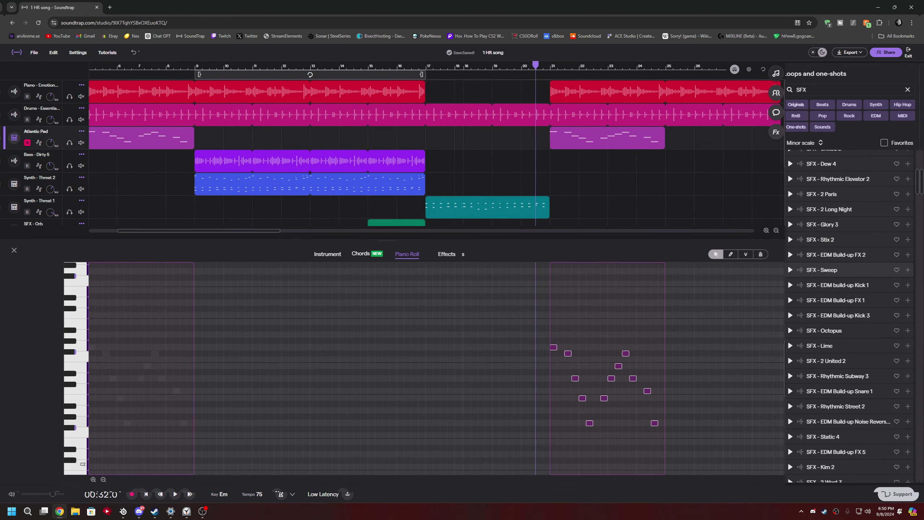
- Play the section from bar 21 and raise the first two notes of the copied Atlantic Pad melody by one octave
click(174, 496)
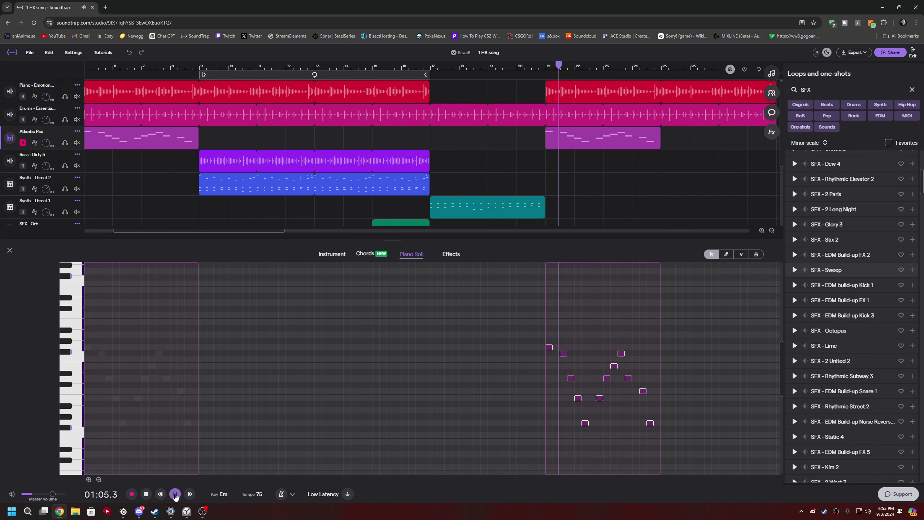
click(175, 495)
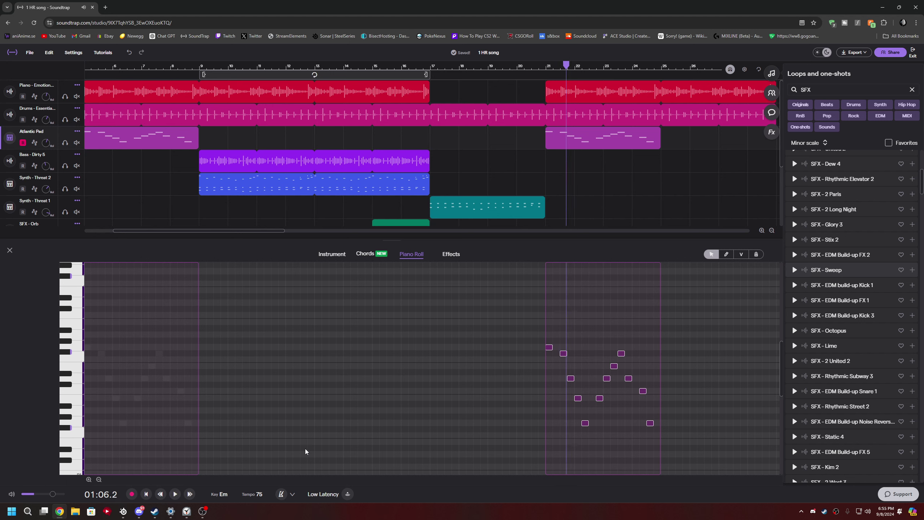
click(550, 347)
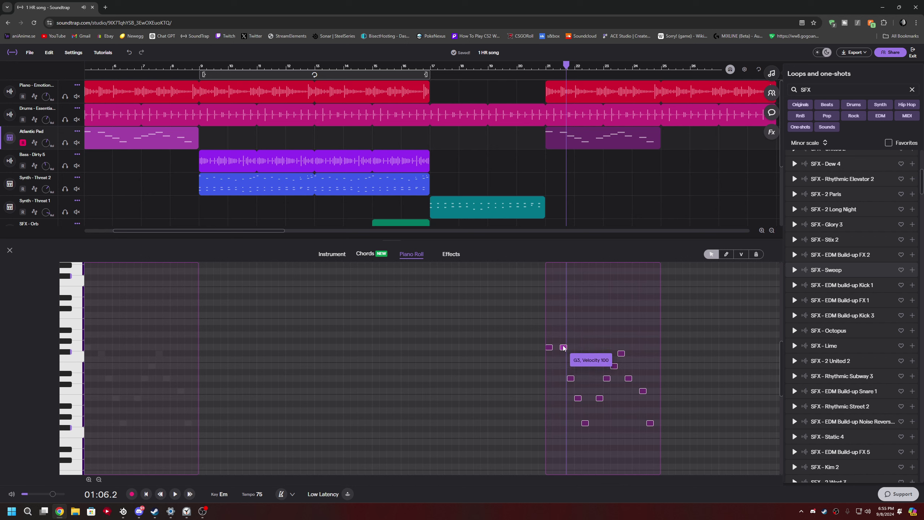
drag(563, 343, 564, 305)
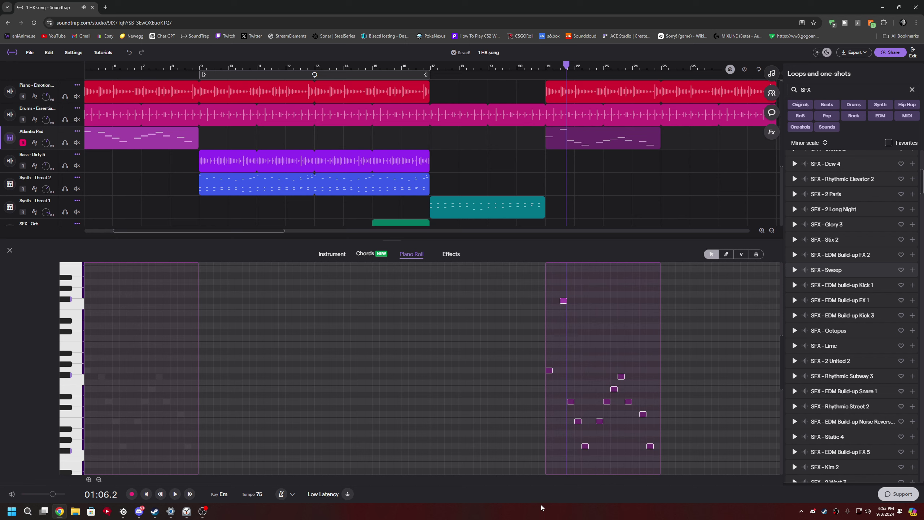
drag(567, 69, 544, 73)
key(space)
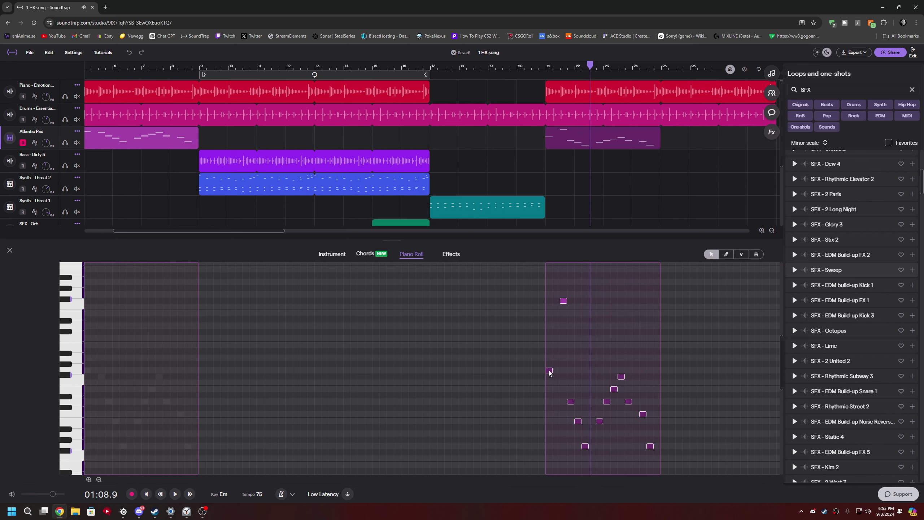
drag(549, 373, 549, 305)
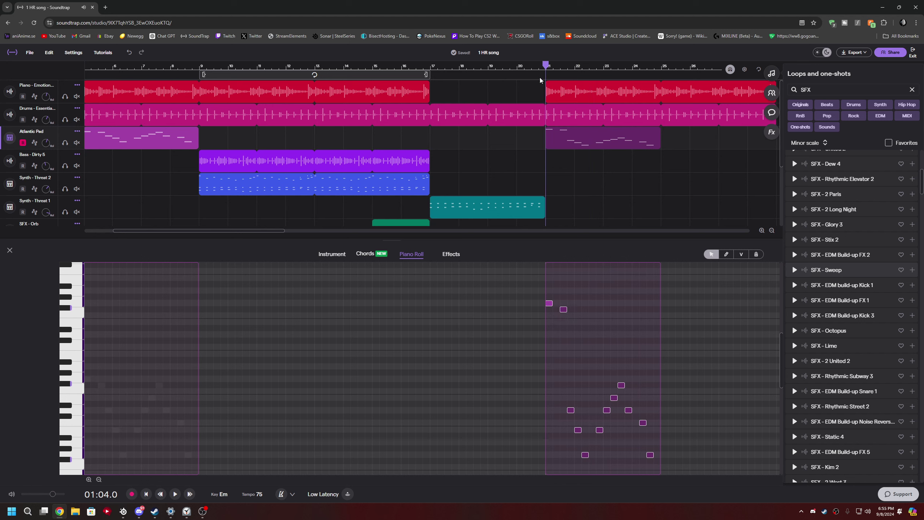
- Raise the third and fourth notes of the copied Atlantic Pad melody to D4 and B3 and play them back
key(space)
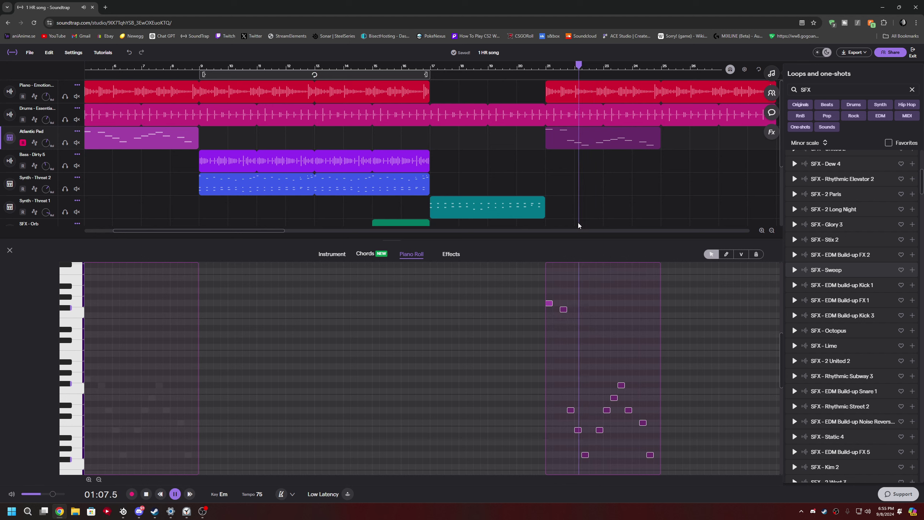
key(space)
drag(571, 409, 571, 374)
scroll(575, 400, down, 2)
drag(579, 427, 575, 354)
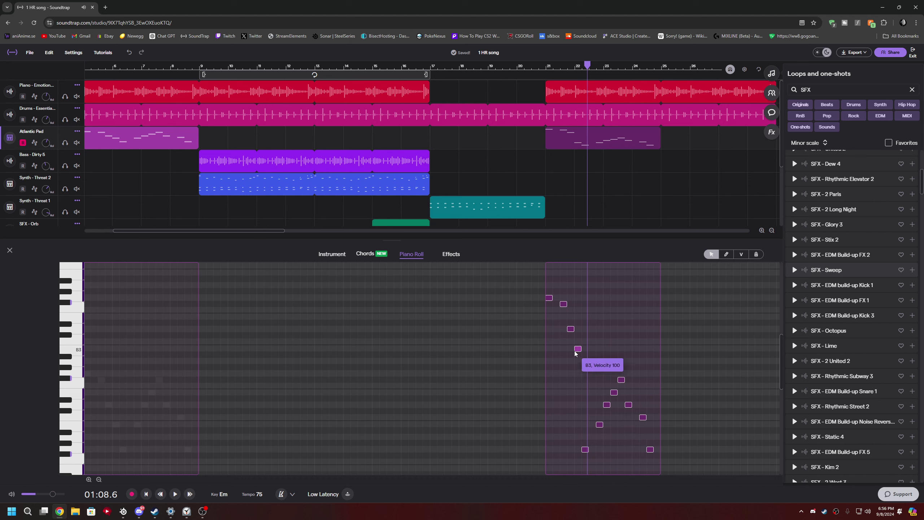
key(space)
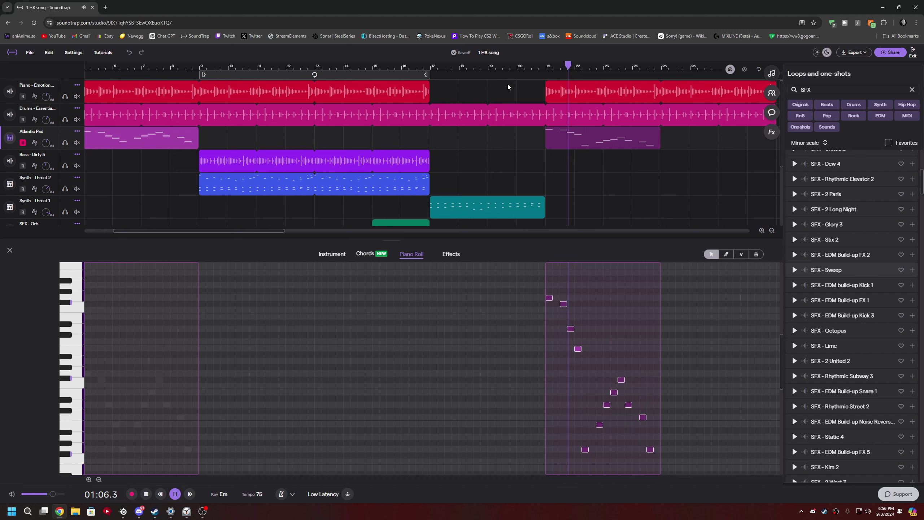
key(space)
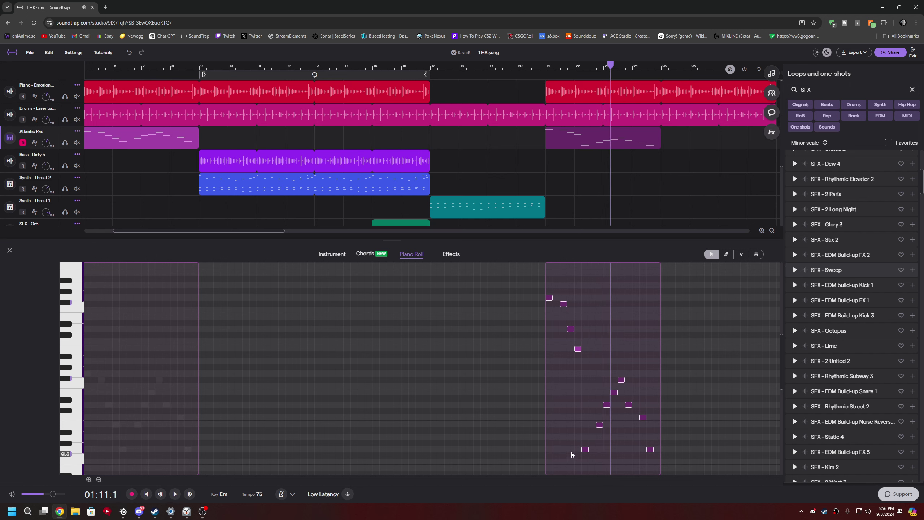
- Raise the sixth through eleventh notes of the copied Atlantic Pad melody by one octave
drag(599, 427, 598, 355)
drag(606, 405, 606, 330)
drag(614, 393, 614, 317)
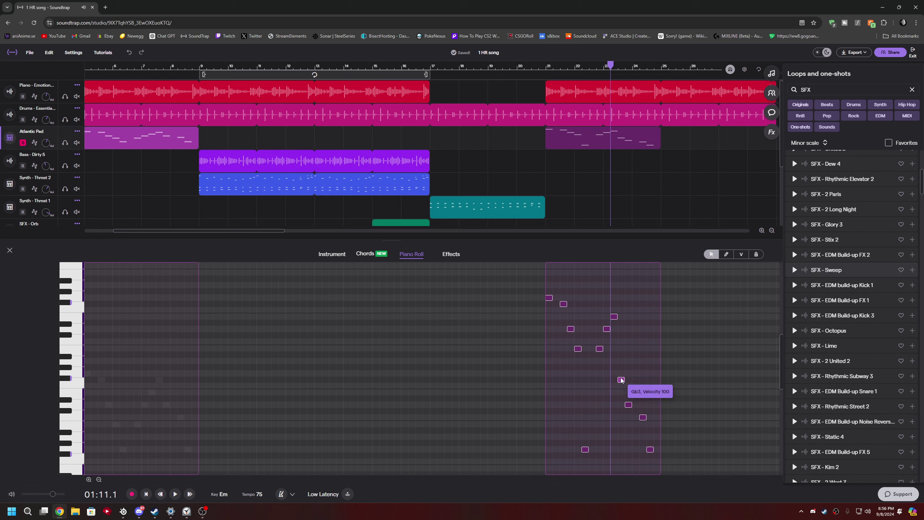
drag(622, 380, 621, 304)
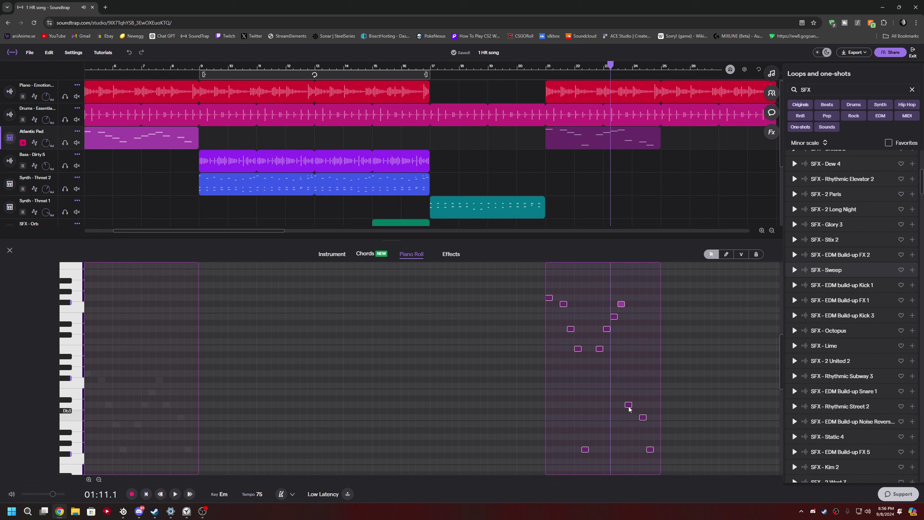
drag(629, 408, 627, 333)
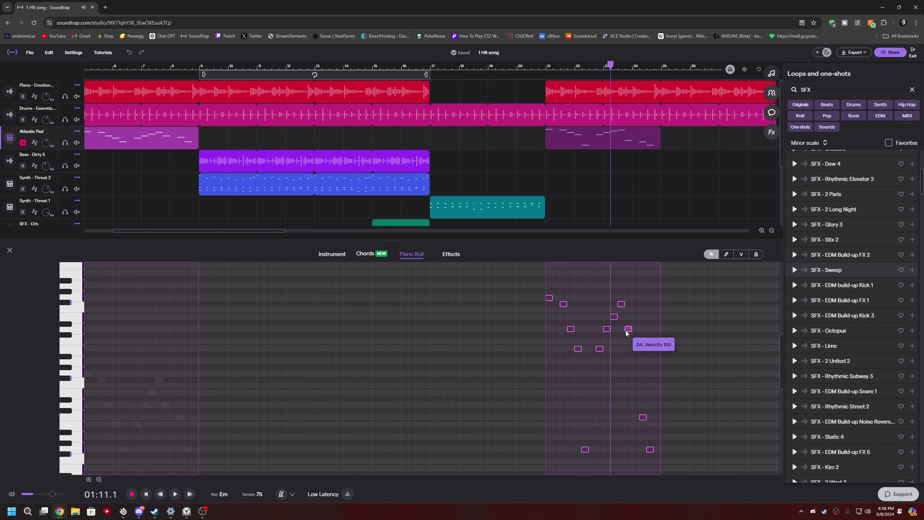
click(643, 417)
drag(643, 419, 642, 343)
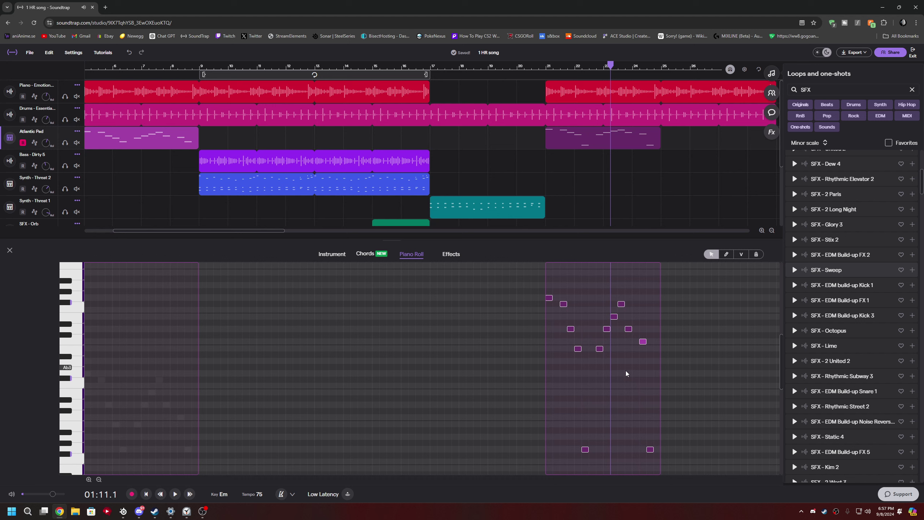
- Play the section from bar 21 and raise the last note and the low fifth note of the Atlantic Pad melody by one octave
drag(610, 64, 545, 64)
key(space)
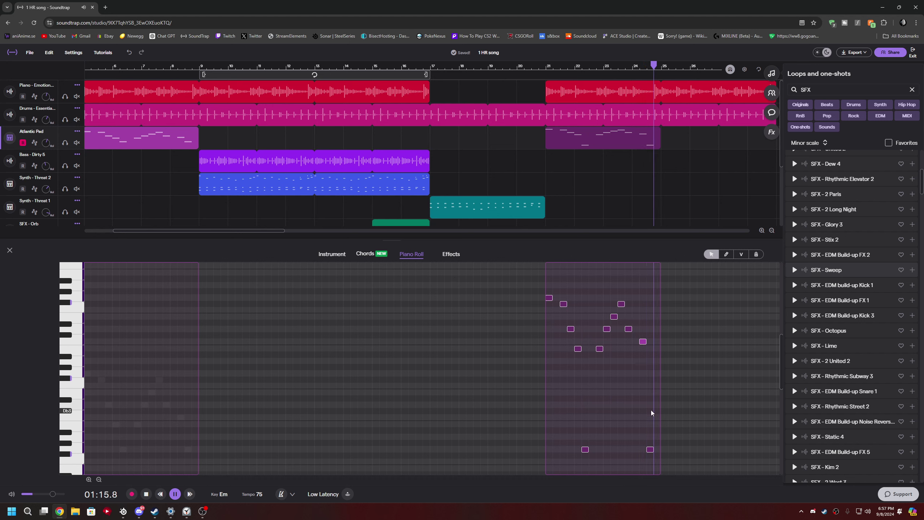
key(space)
drag(647, 451, 650, 374)
click(488, 66)
key(space)
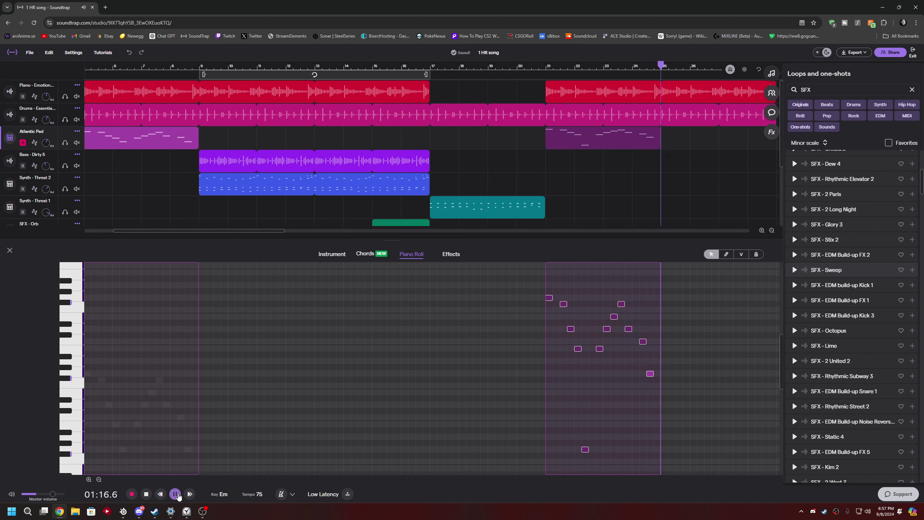
key(space)
drag(586, 449, 585, 374)
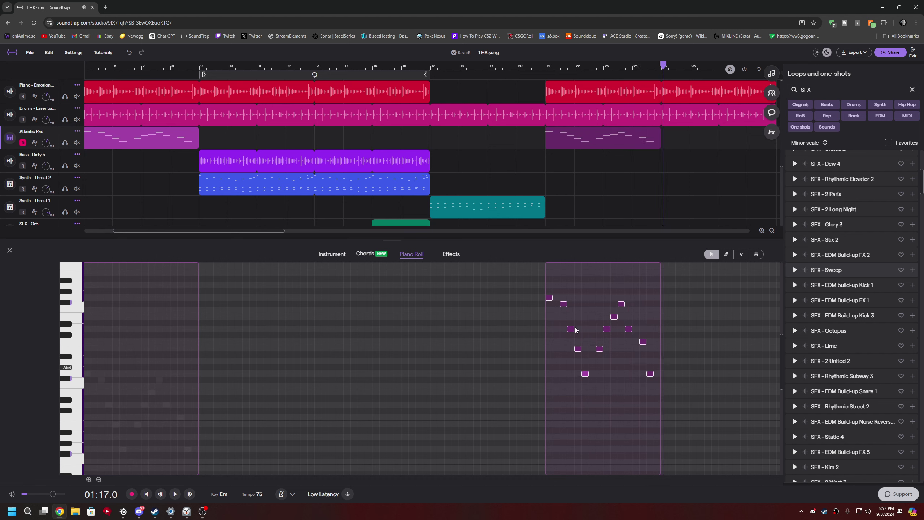
- Play the arrangement up to about bar 29 to check the raised Atlantic Pad melody
click(545, 287)
click(173, 494)
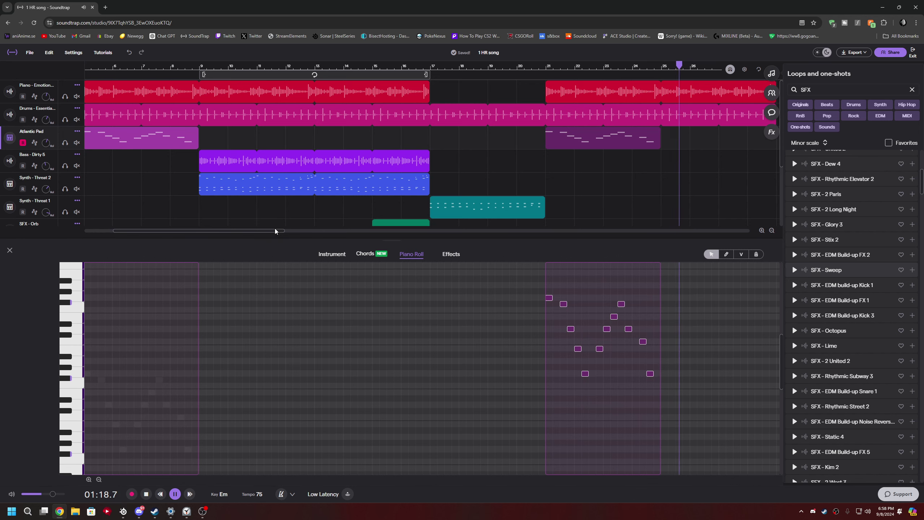
drag(274, 235, 330, 235)
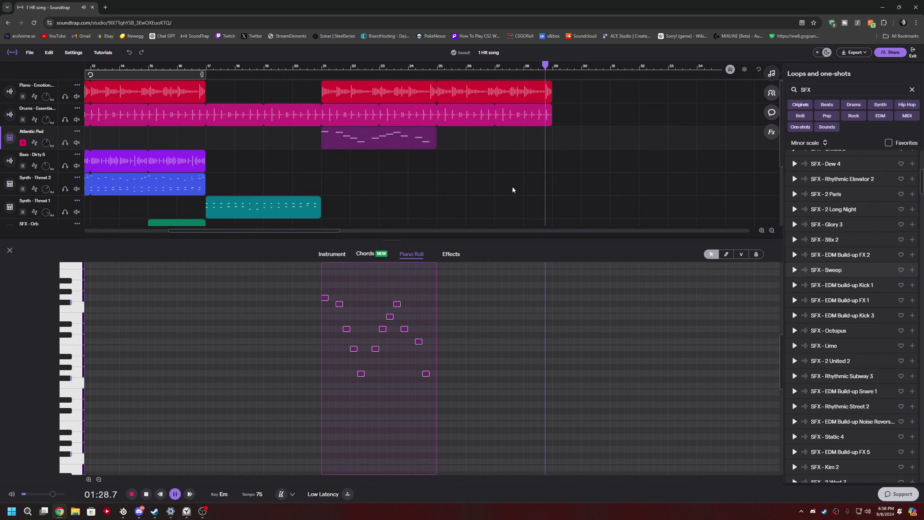
key(space)
- Paste a copy of the Bass - Dirty 5 loop at bar 27 and start playback
drag(545, 65, 322, 67)
drag(346, 99, 264, 161)
click(265, 161)
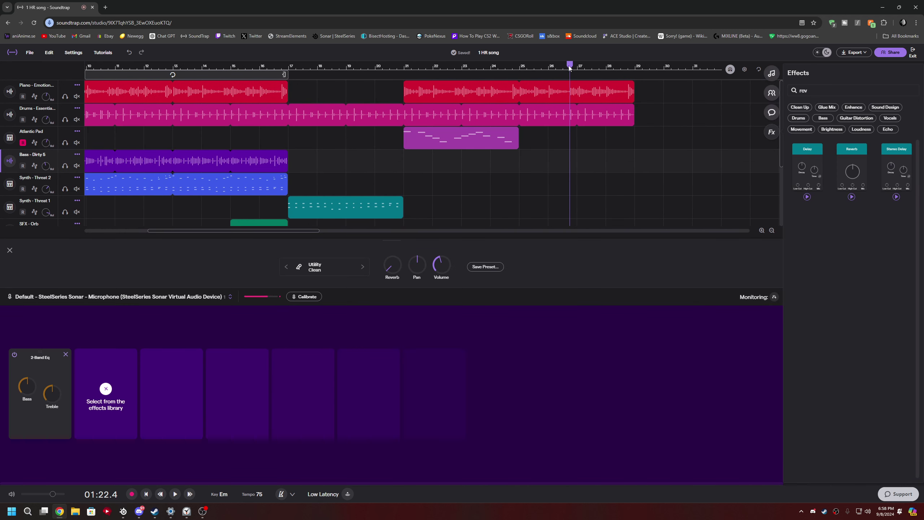
drag(570, 69, 261, 157)
click(362, 66)
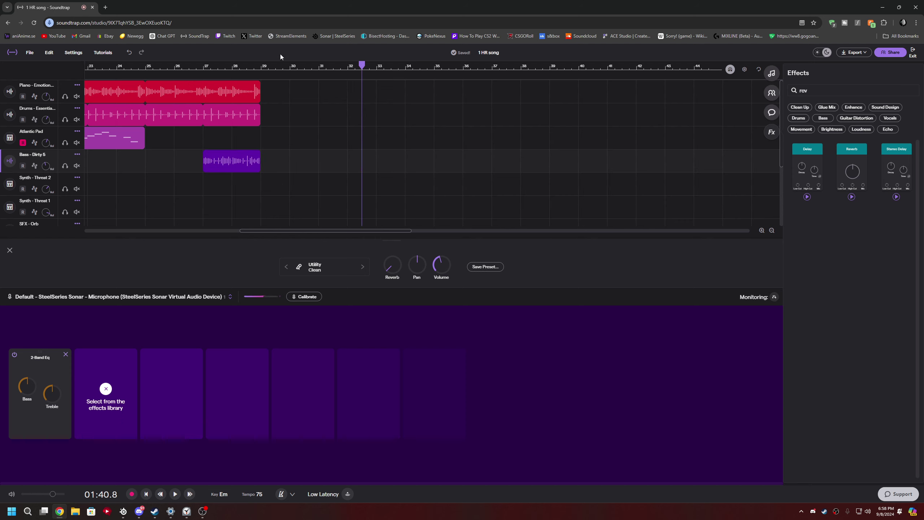
key(space)
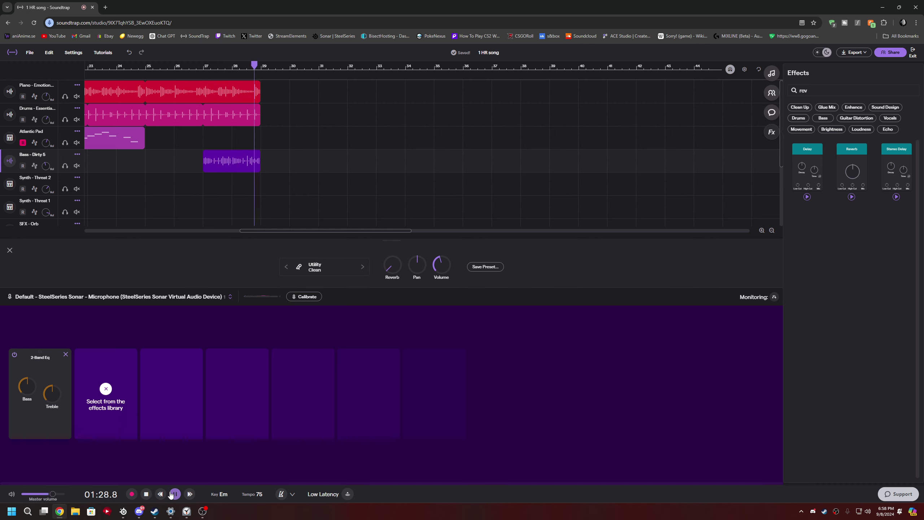
- Extend the bass, drum and piano loops to end at bar 33
drag(260, 150, 317, 150)
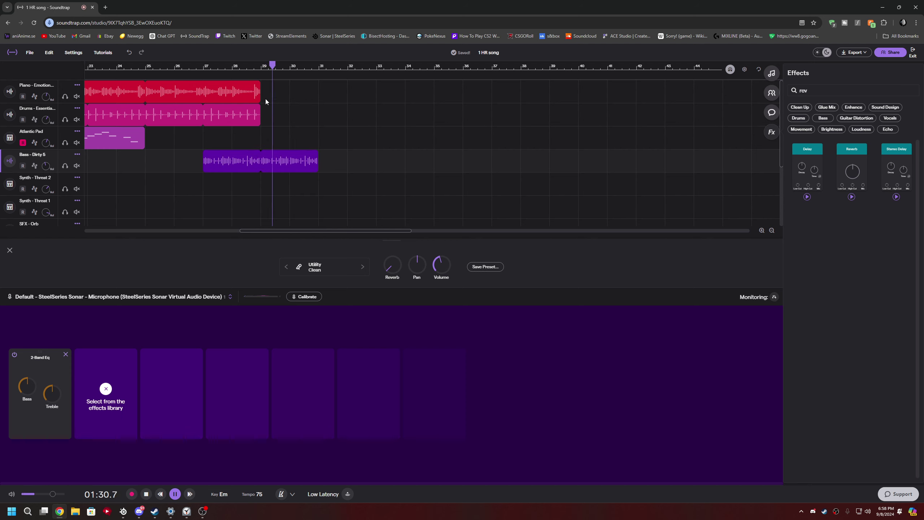
drag(255, 106, 318, 104)
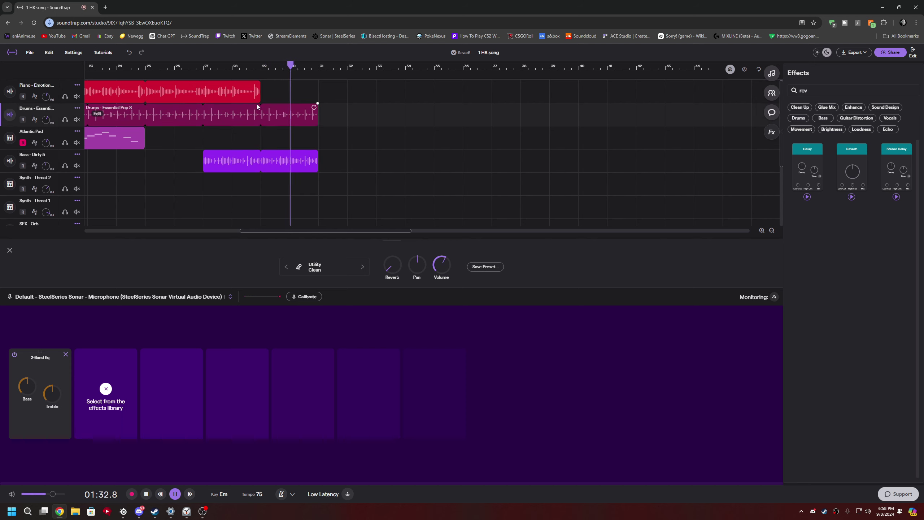
drag(256, 86, 376, 86)
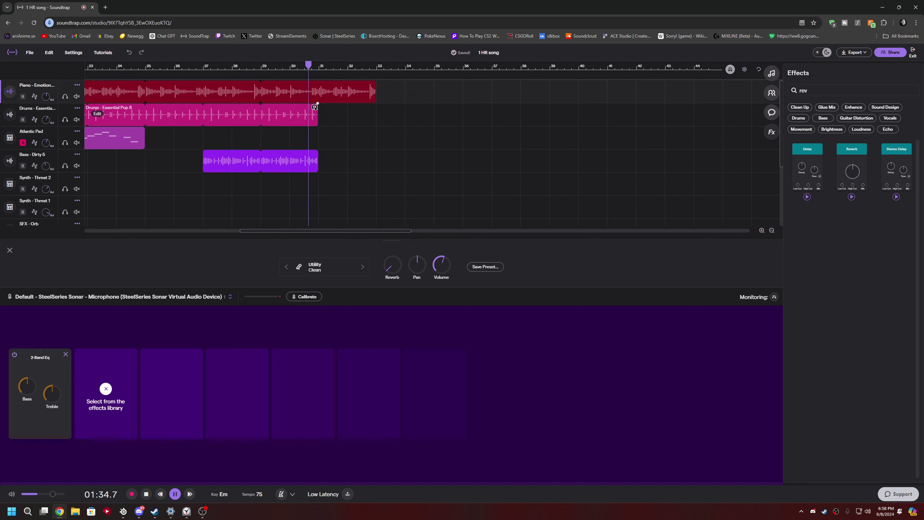
drag(319, 105, 376, 106)
drag(313, 168, 375, 167)
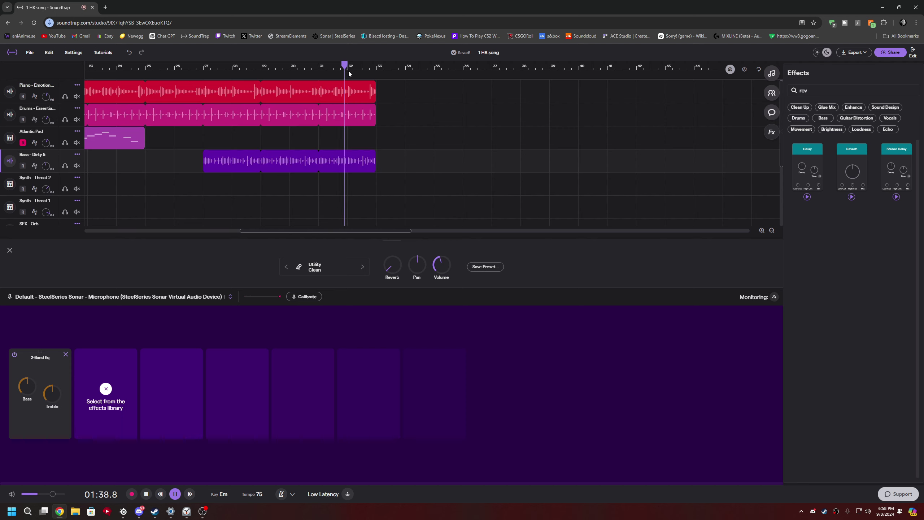
- Extend the drum loop to bar 35 and the piano loop to bar 37
click(372, 106)
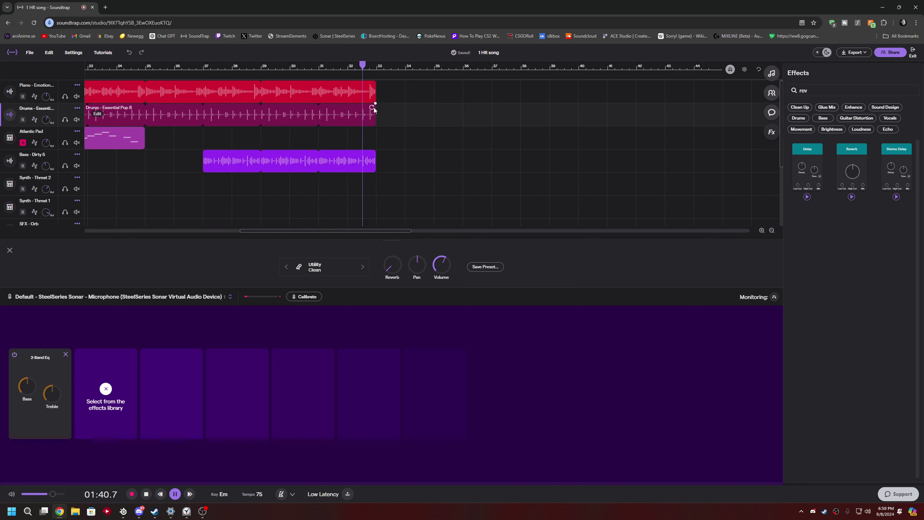
drag(374, 106, 434, 105)
drag(373, 85, 491, 85)
click(377, 105)
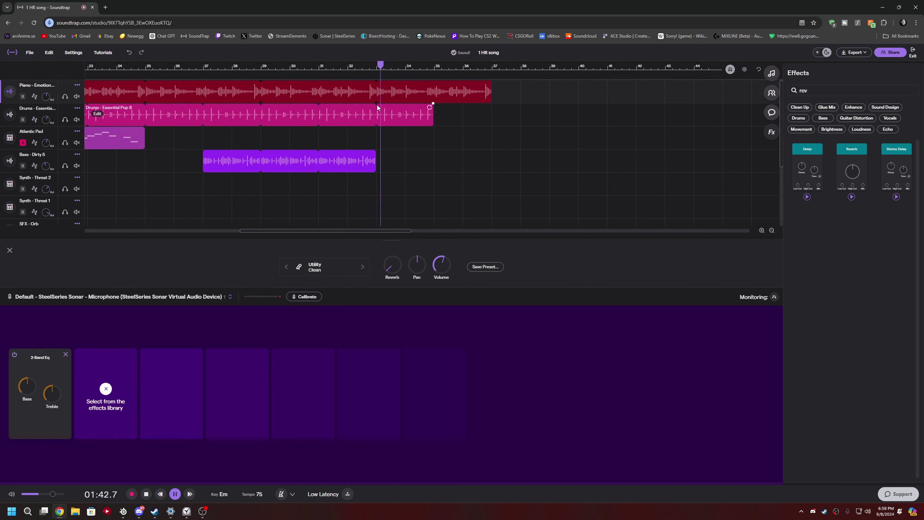
click(376, 102)
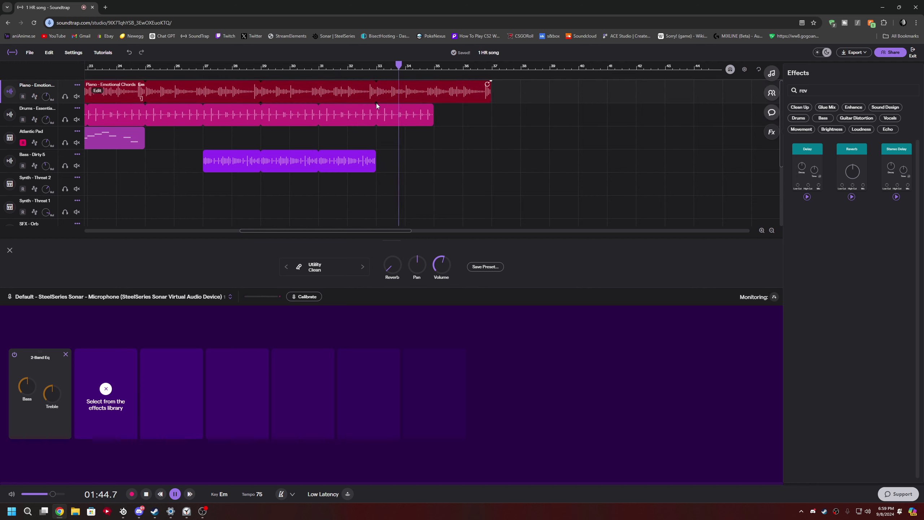
click(376, 103)
click(391, 143)
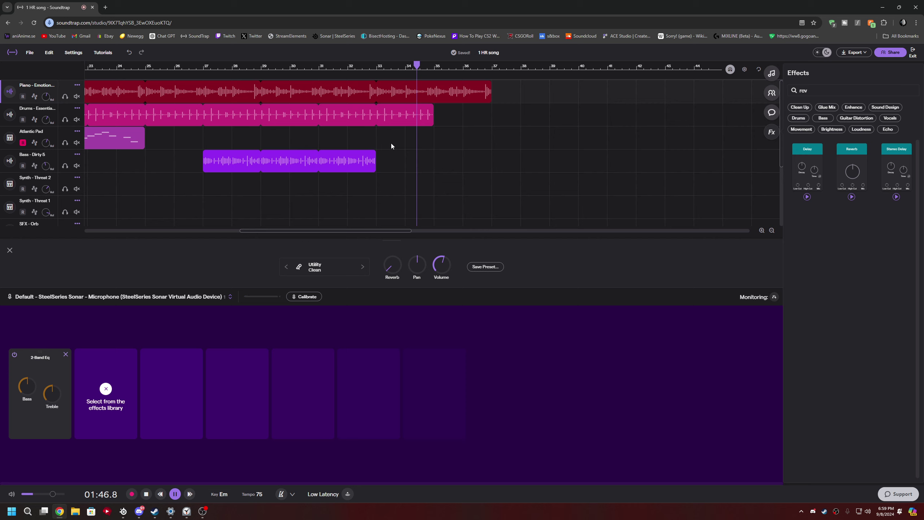
click(375, 162)
click(393, 162)
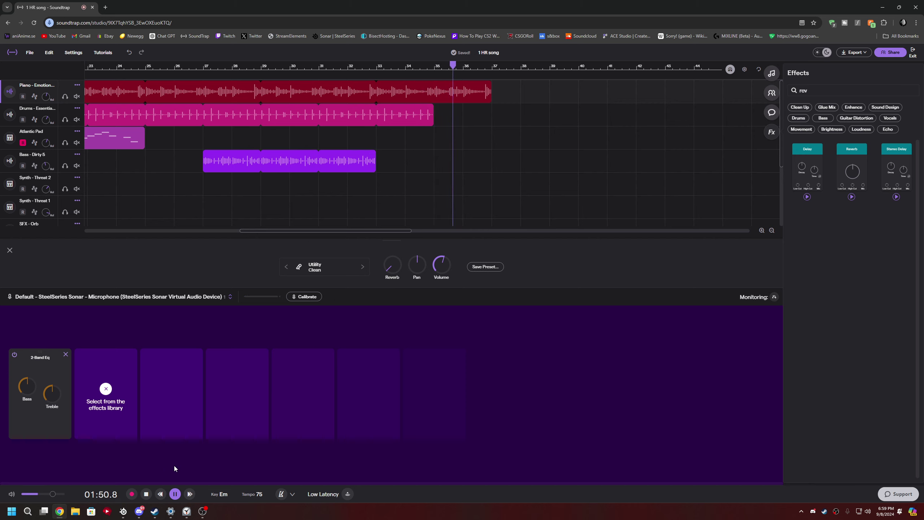
- Stop playback, extend the drum loop to bar 37 and fade it out from bar 35
click(175, 494)
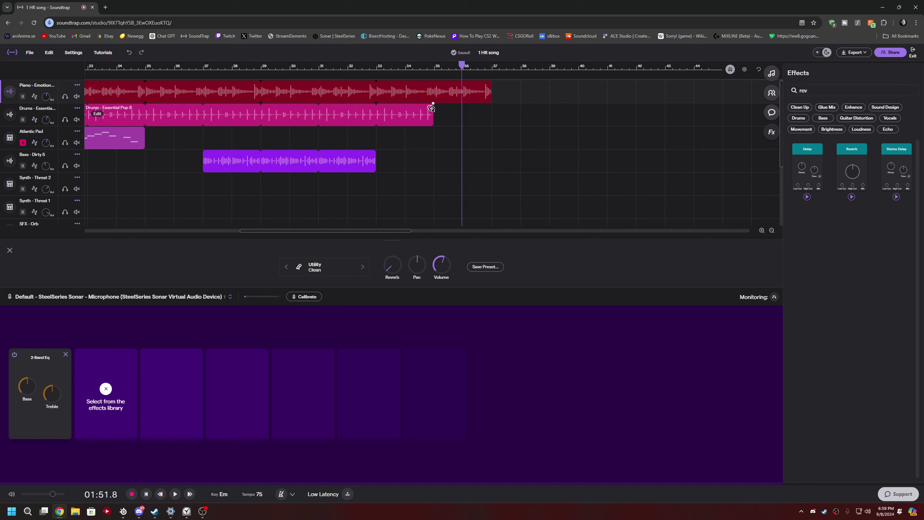
drag(432, 109, 462, 110)
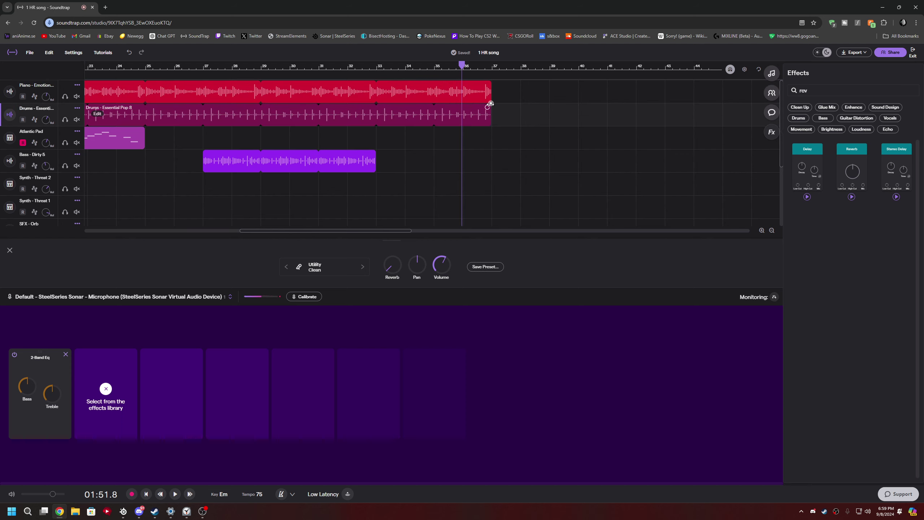
click(444, 140)
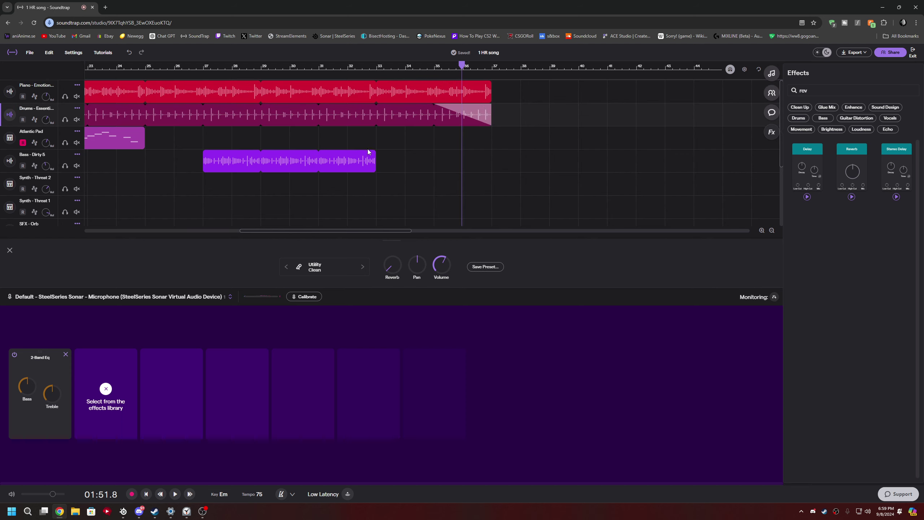
- Play the ending while checking the countdown timer, and fade out the piano loop from about bar 35
drag(462, 65, 488, 72)
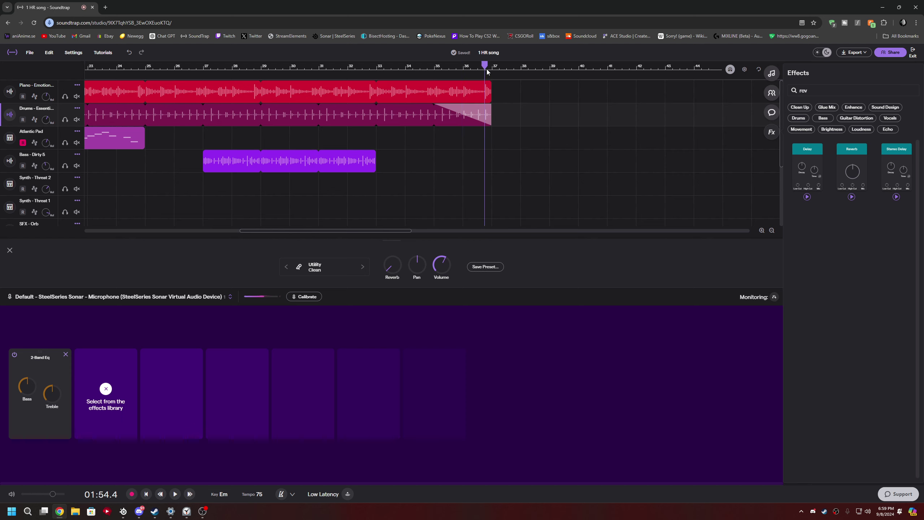
key(space)
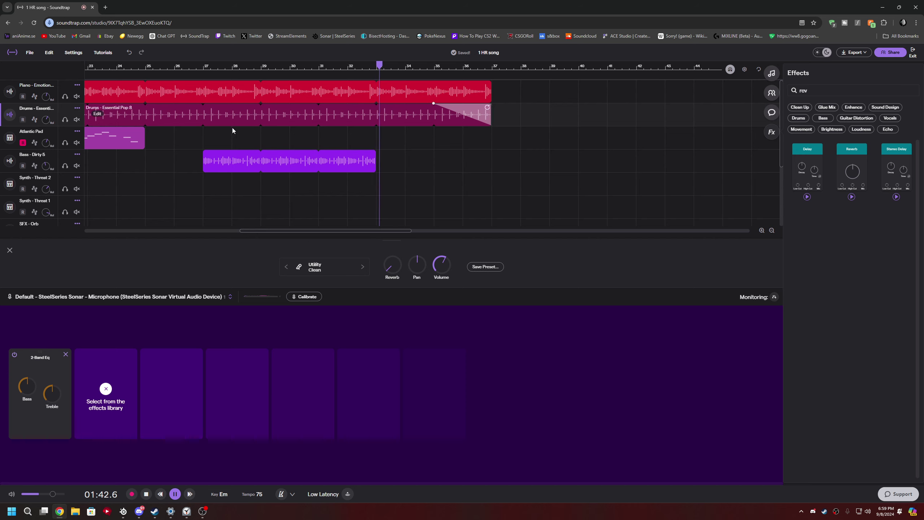
click(204, 511)
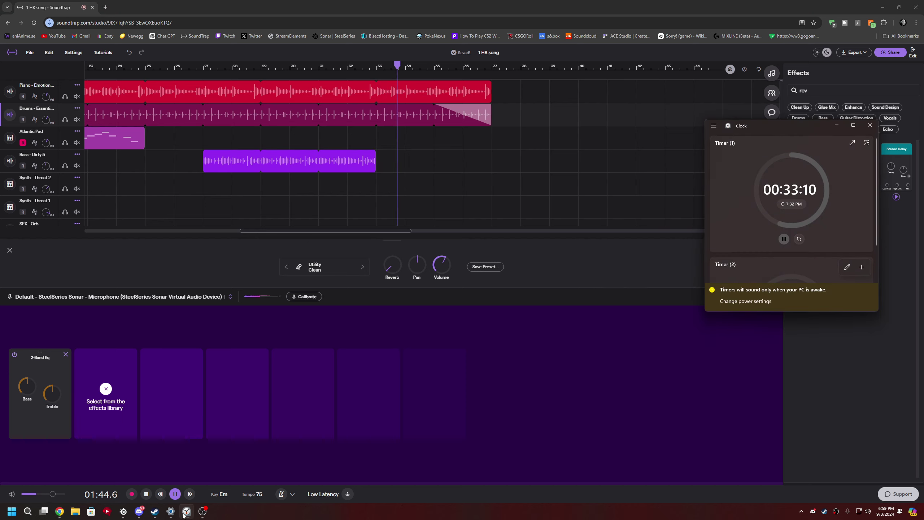
click(204, 511)
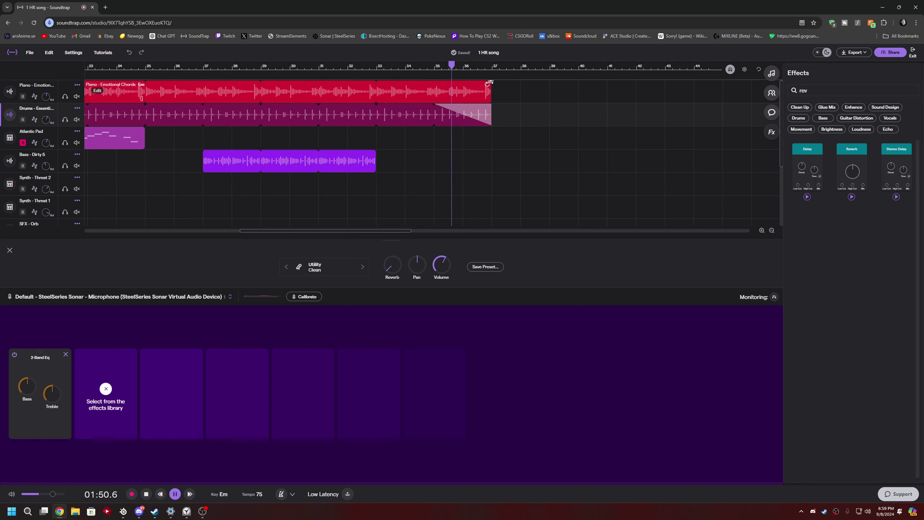
drag(488, 83, 439, 83)
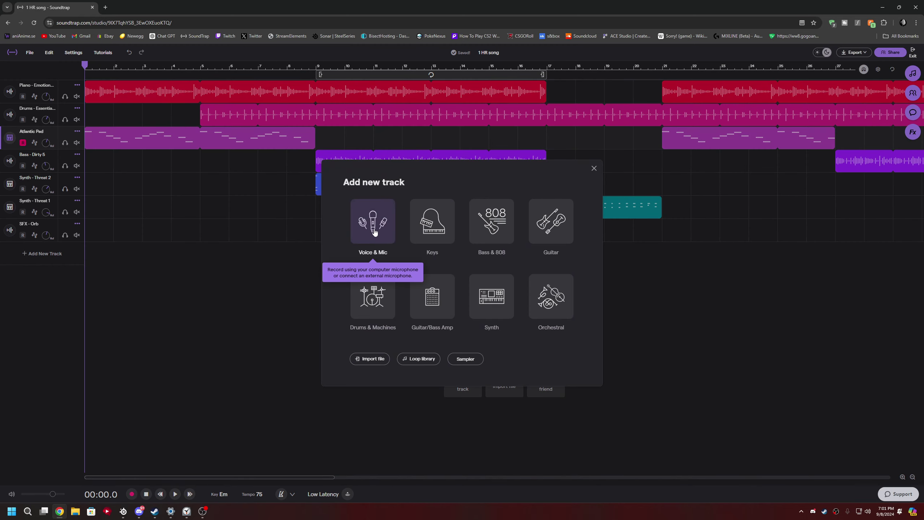
- Add a Voice & Mic track and play the song from the beginning
click(374, 232)
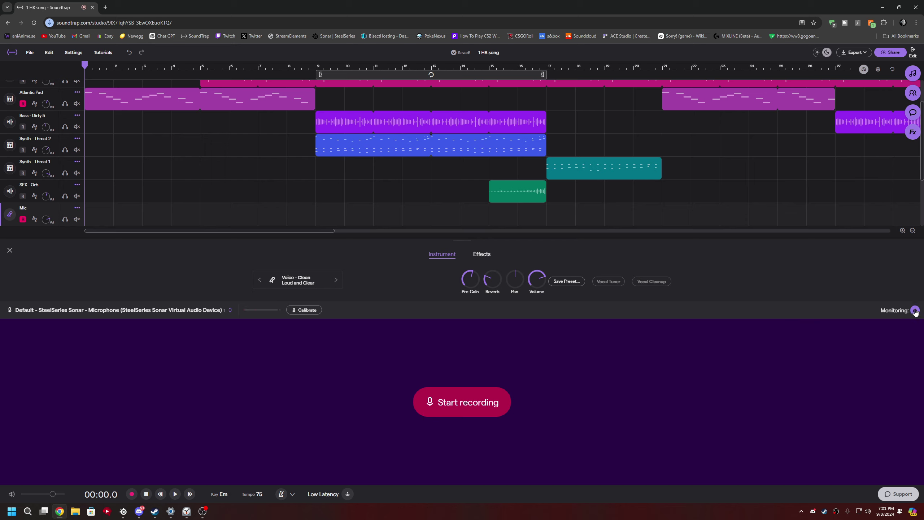
click(176, 495)
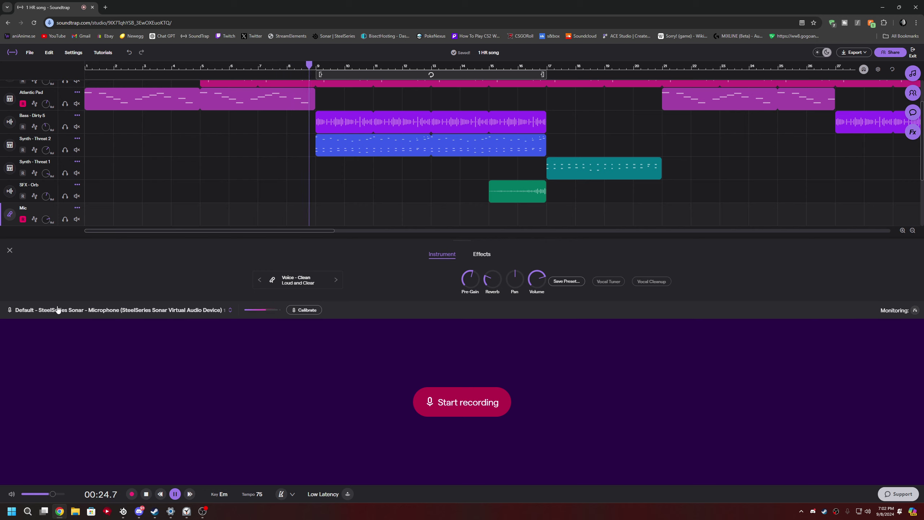
- Restart playback from the beginning of the song and disarm recording on the Atlantic Pad track
scroll(276, 172, up, 1)
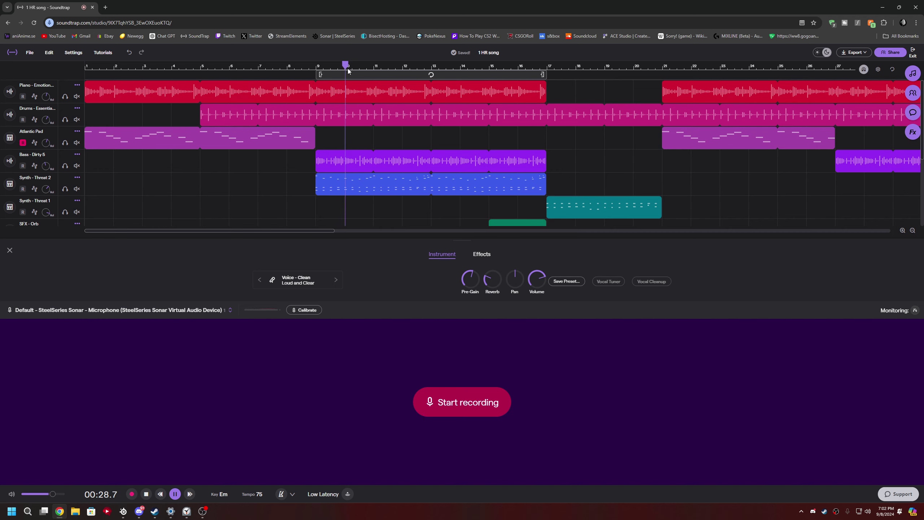
key(Left)
key(Return)
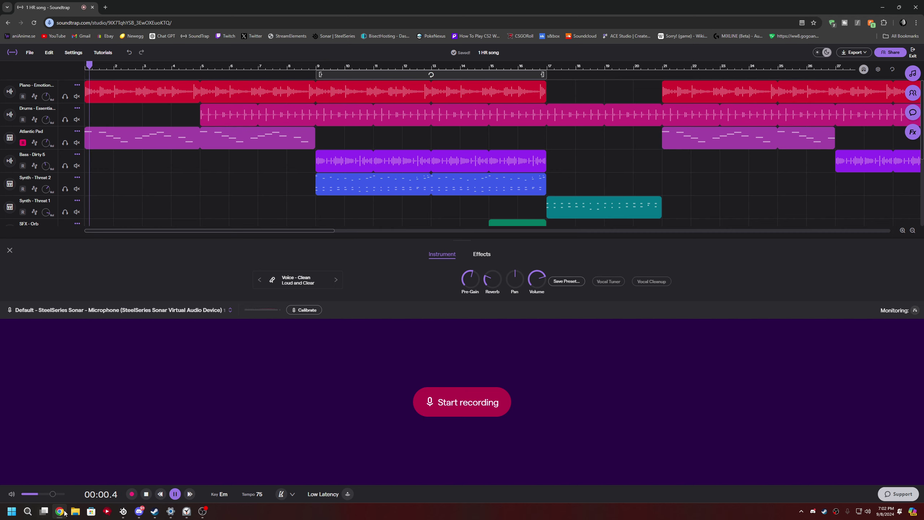
click(23, 142)
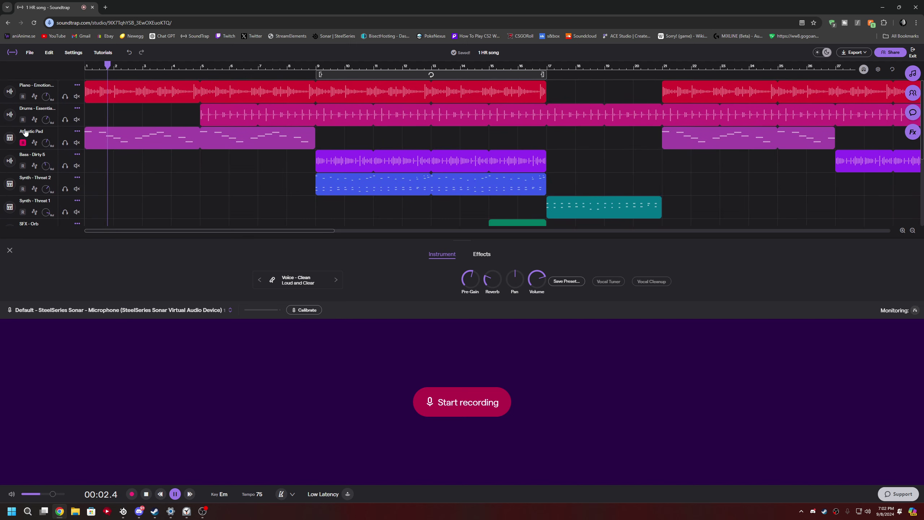
- Record a vocal take on the Mic track from bar 1 to just past bar 7
scroll(24, 144, down, 3)
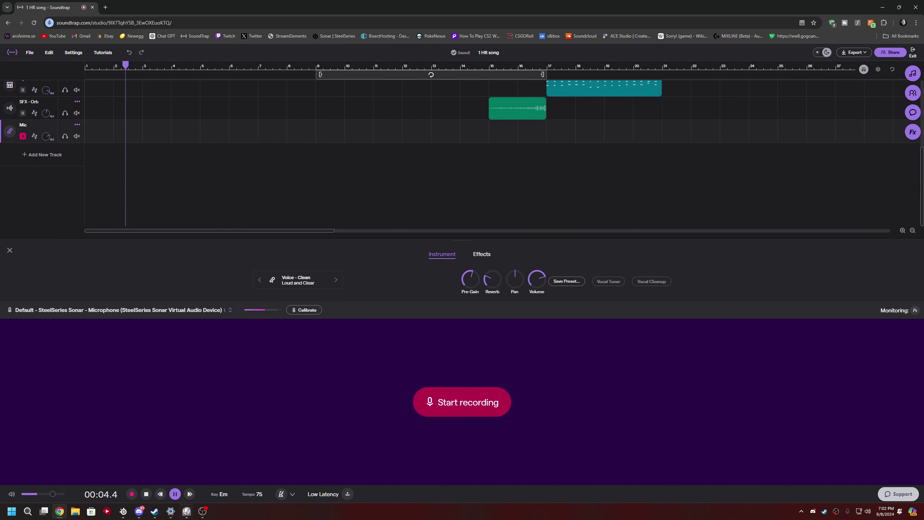
click(145, 494)
click(132, 494)
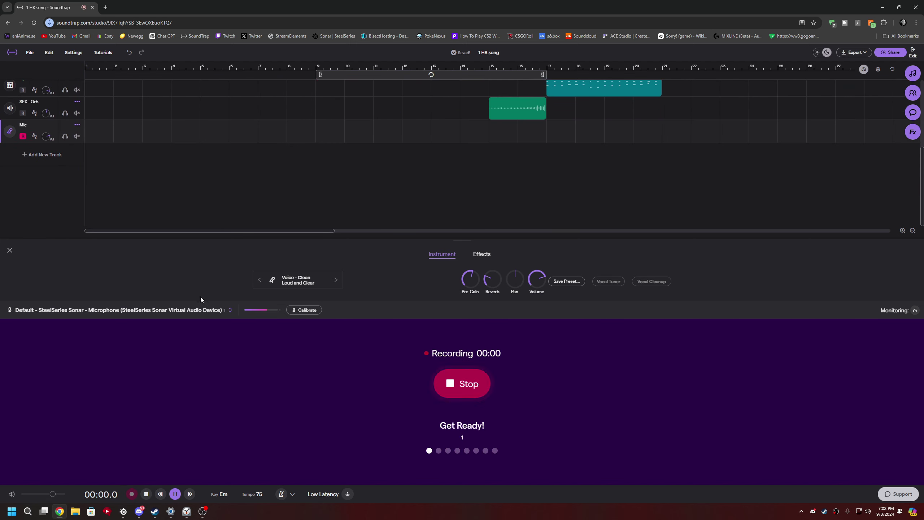
scroll(218, 151, up, 3)
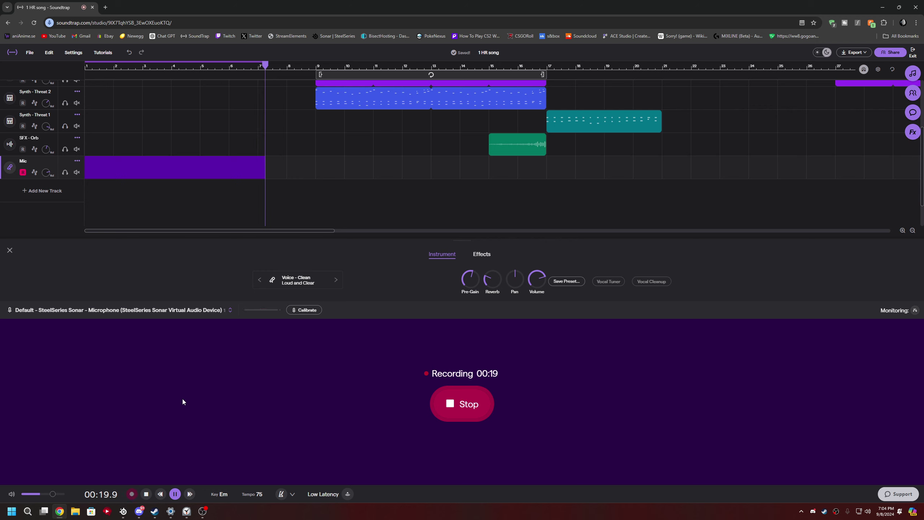
key(space)
- Play the song from the beginning to review the new vocal take against the other tracks
click(215, 77)
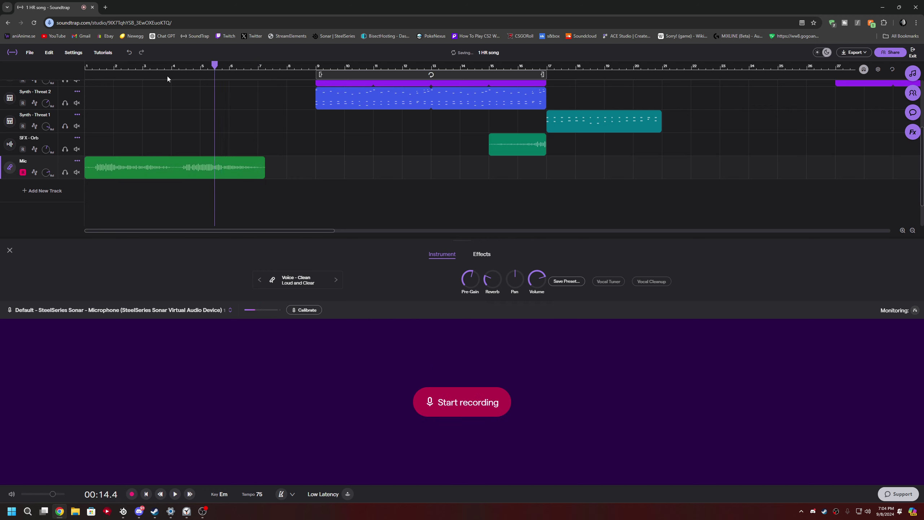
drag(157, 65, 42, 69)
key(space)
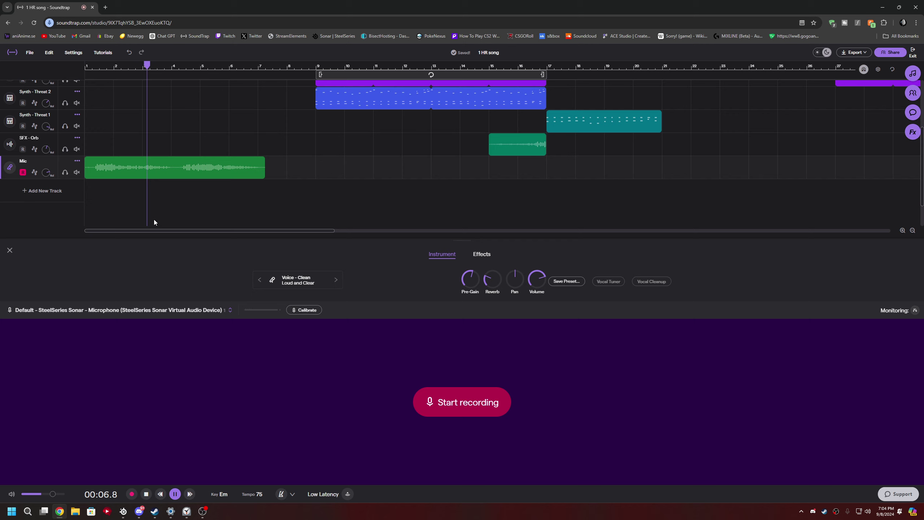
scroll(138, 175, up, 2)
scroll(124, 192, down, 2)
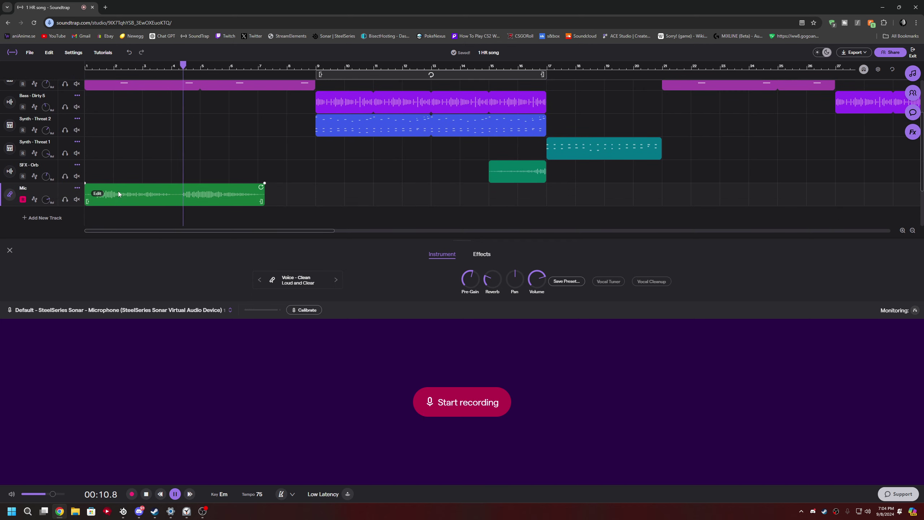
scroll(116, 188, up, 1)
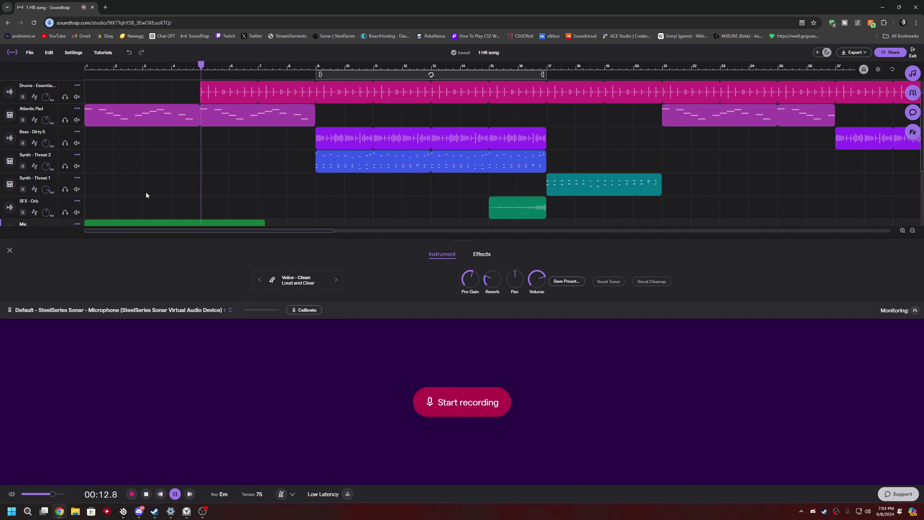
scroll(146, 196, down, 1)
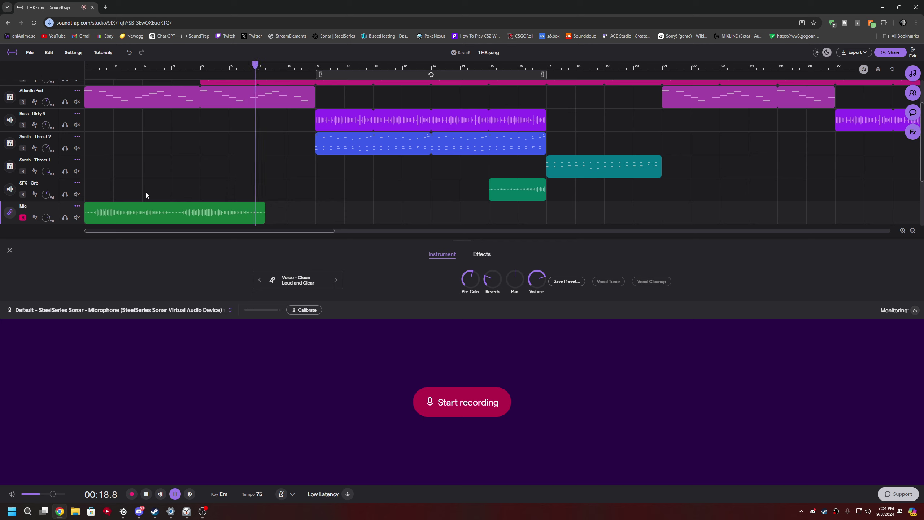
- Trim a short piece off the start of the Mic clip, align it to bar 1 and play it back
mouse_move(91, 220)
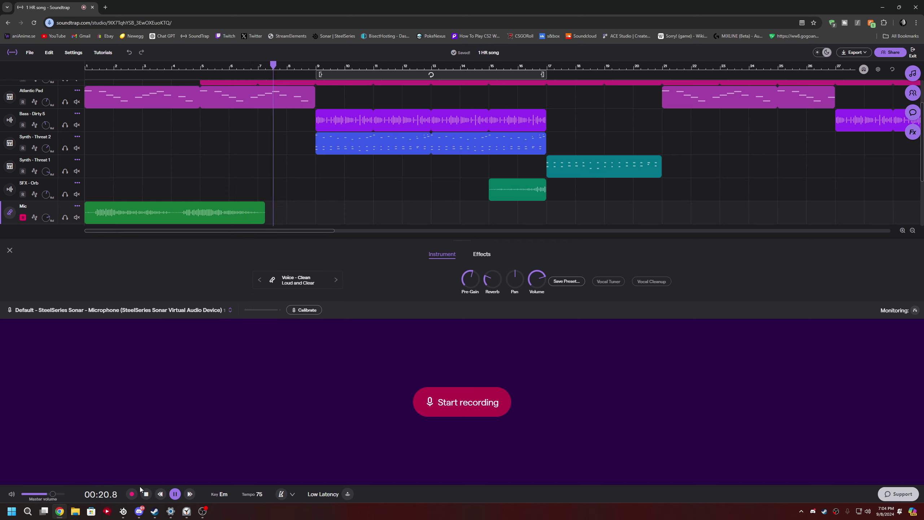
key(space)
drag(88, 220, 109, 220)
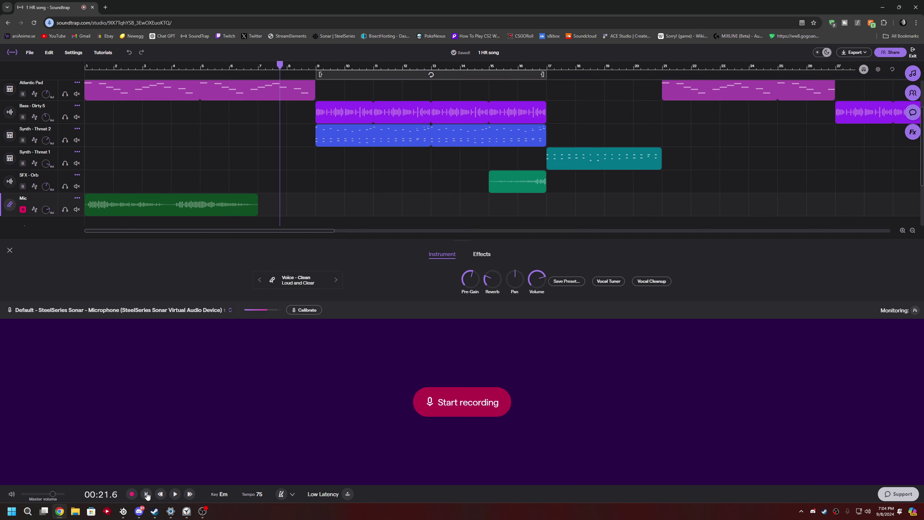
click(147, 494)
click(175, 494)
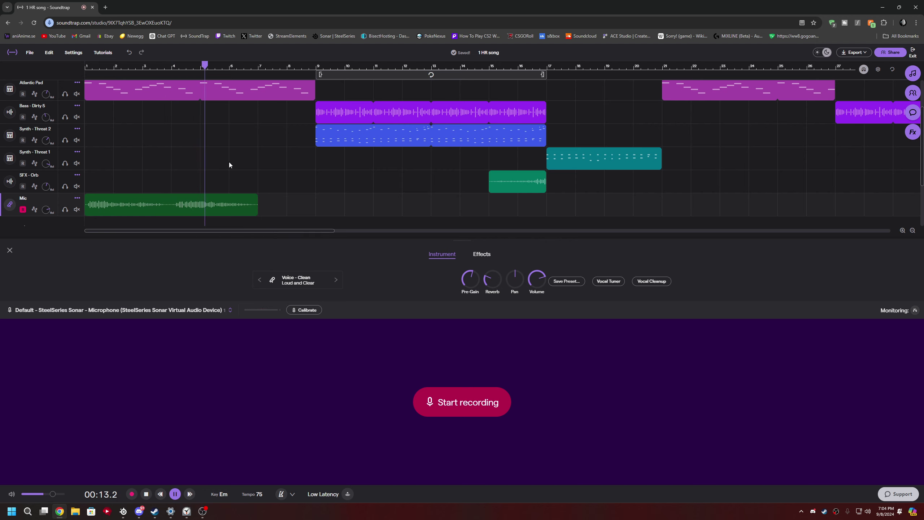
scroll(229, 165, up, 1)
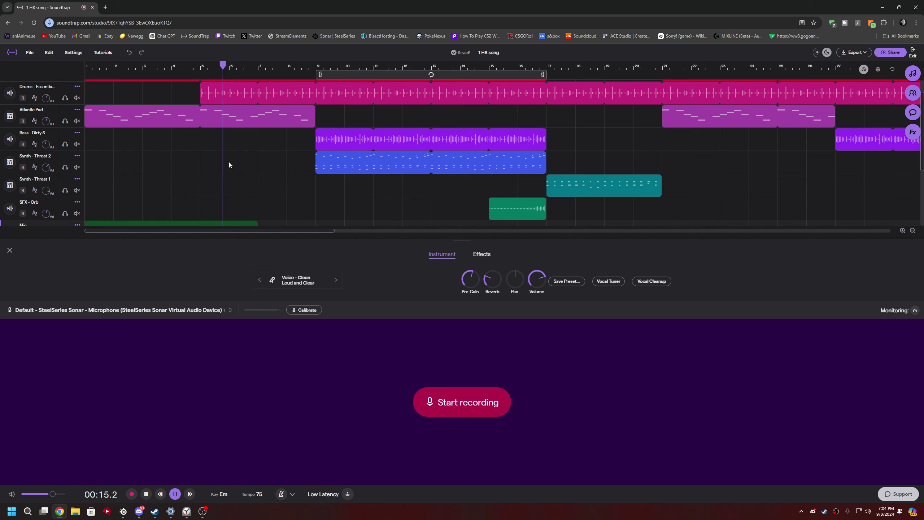
scroll(229, 163, down, 1)
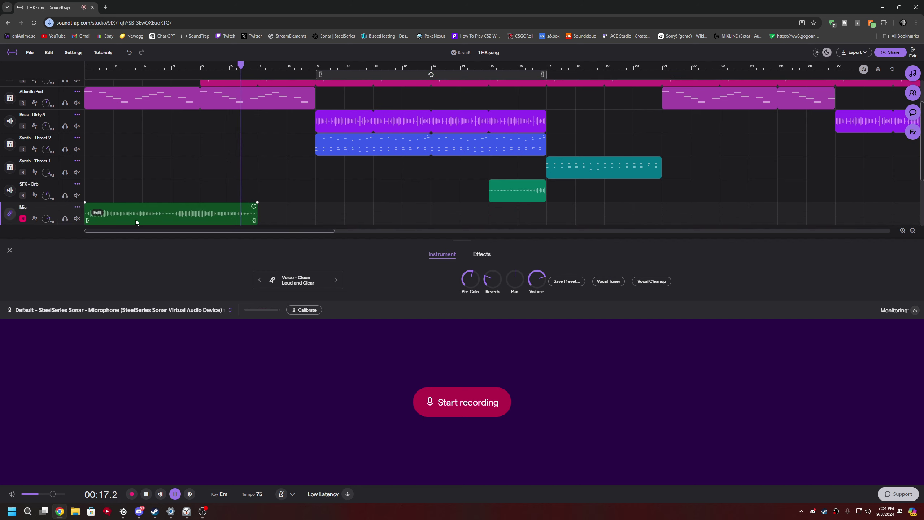
scroll(166, 204, down, 1)
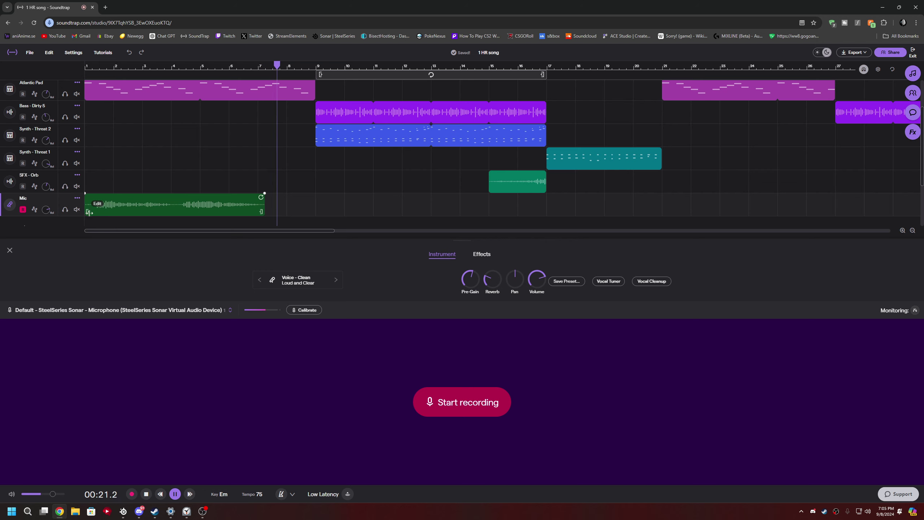
- Trim about three bars off the Mic clip so the remaining part starts at bar 1, and stop playback
drag(88, 213, 130, 218)
scroll(236, 115, up, 2)
scroll(235, 116, down, 1)
click(143, 493)
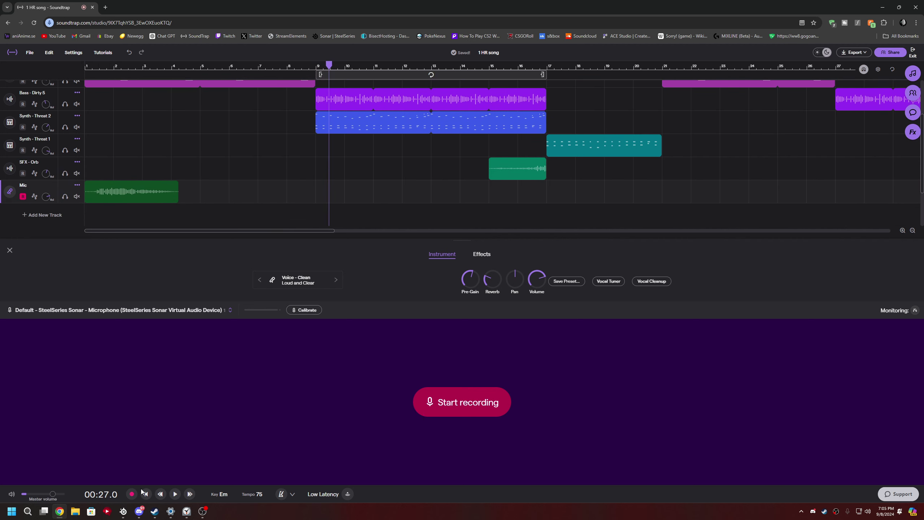
- Play the song from the beginning to check the trimmed Mic clip against the pad and drums
click(144, 493)
click(175, 494)
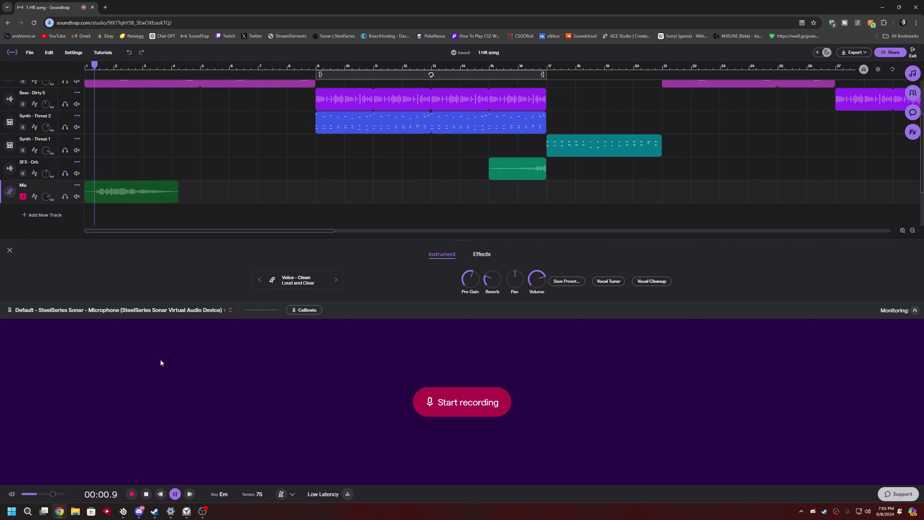
scroll(173, 122, up, 2)
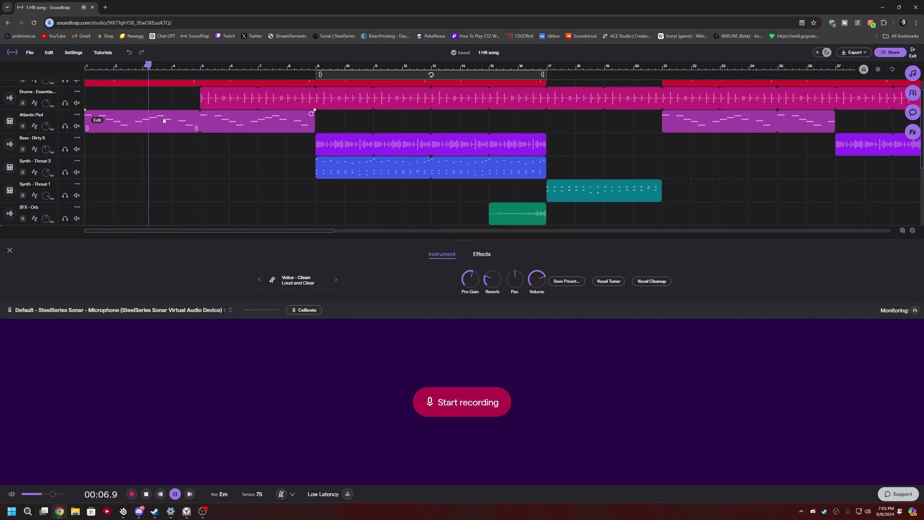
scroll(193, 130, down, 1)
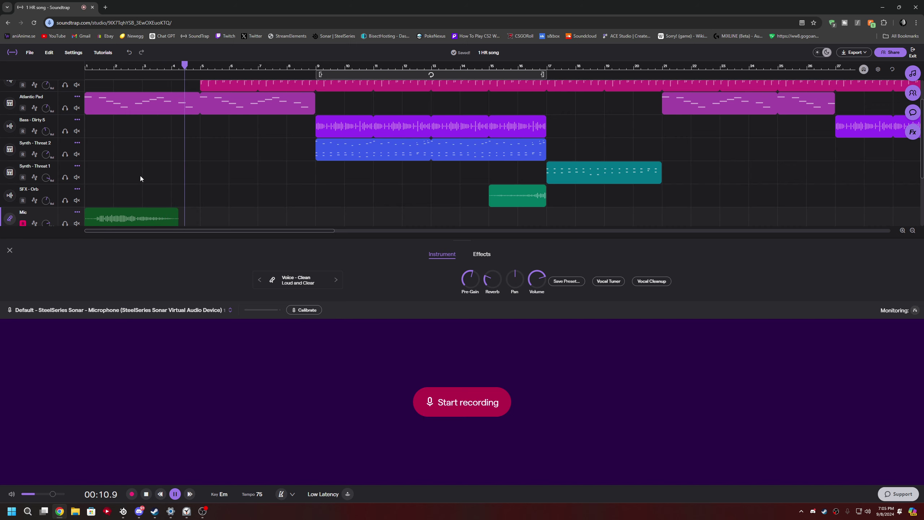
scroll(204, 189, down, 1)
scroll(182, 193, down, 1)
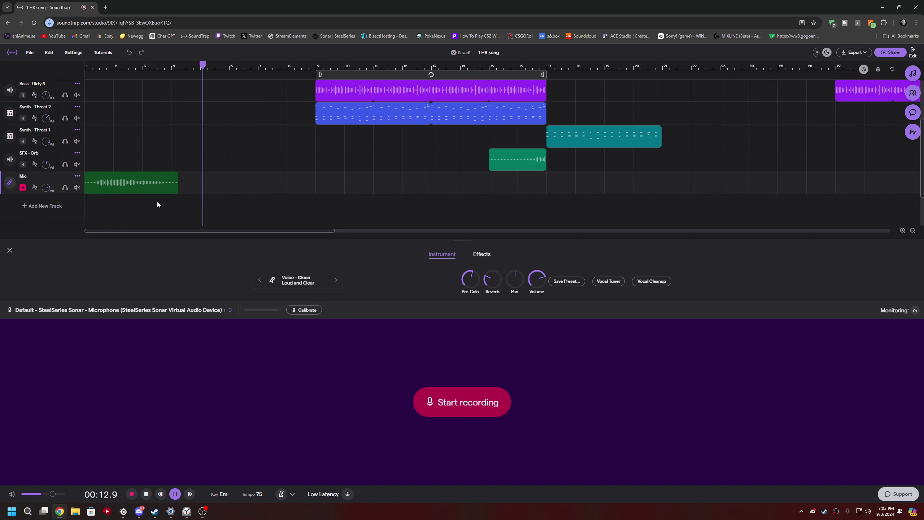
scroll(146, 197, up, 2)
scroll(145, 206, down, 1)
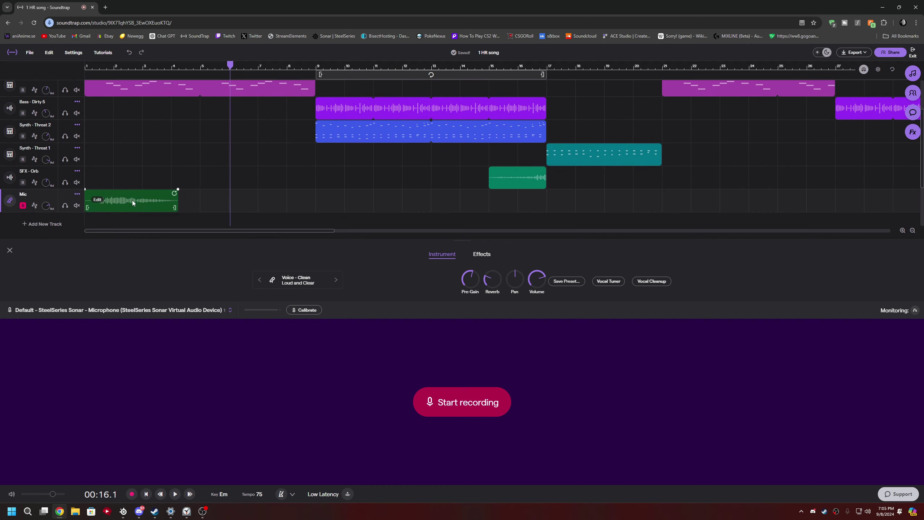
- Move the Mic clip to bar 5 and play the song from the beginning while checking the countdown timer
drag(133, 201, 250, 206)
click(195, 150)
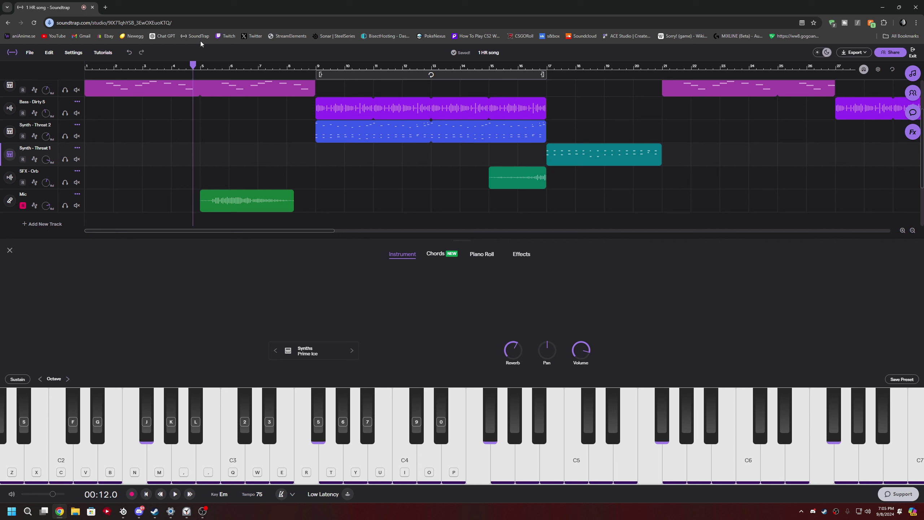
key(Return)
key(space)
scroll(168, 159, up, 1)
scroll(168, 158, up, 1)
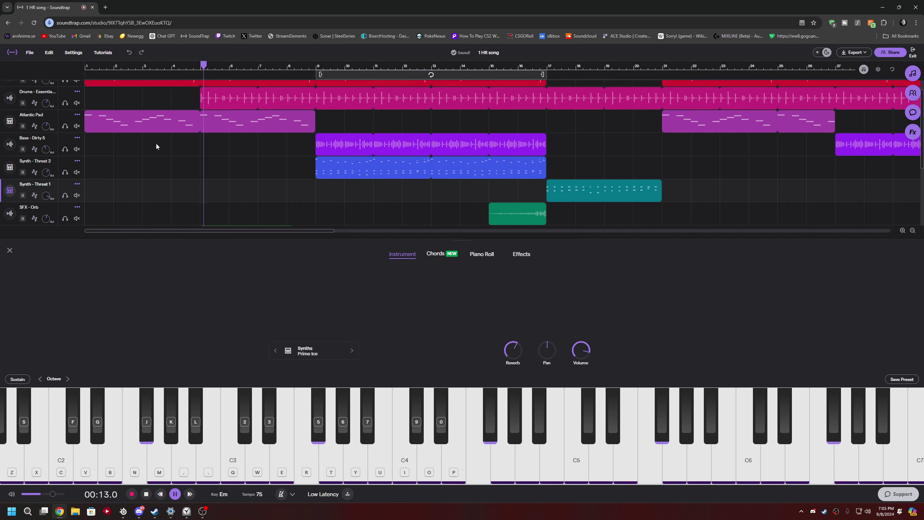
mouse_move(190, 512)
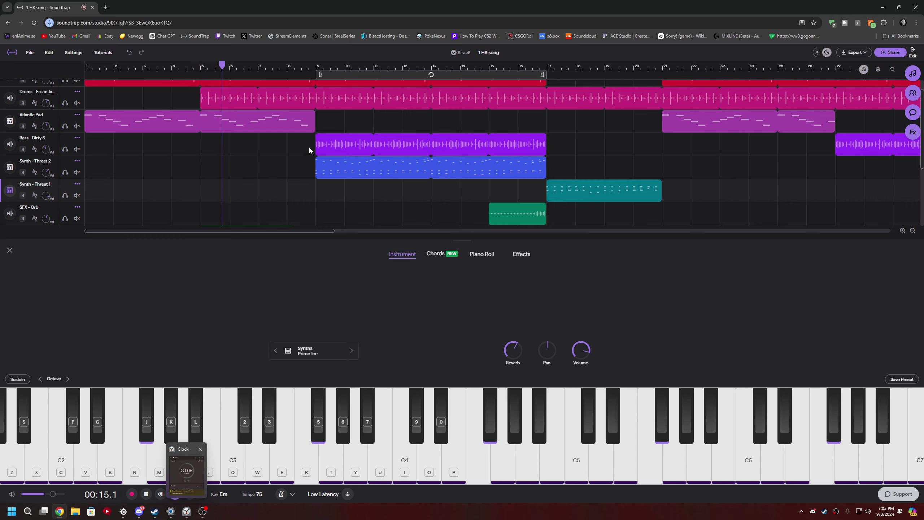
scroll(307, 143, down, 1)
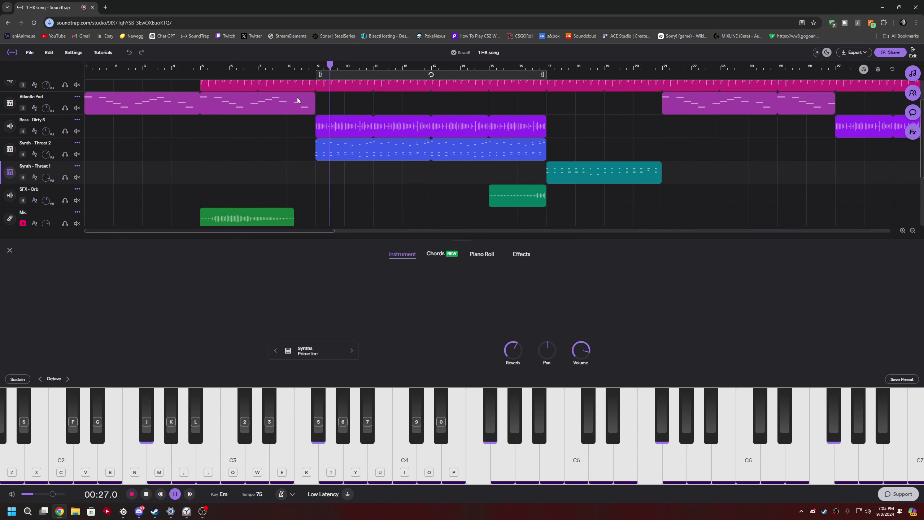
scroll(285, 109, down, 1)
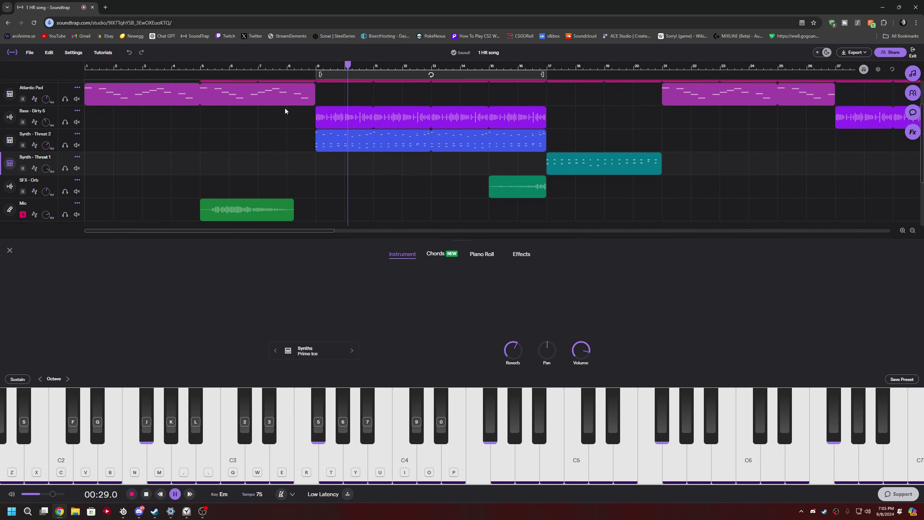
- Duplicate the Mic track and try to start a recording on the copy from about bar 13
click(77, 193)
click(95, 220)
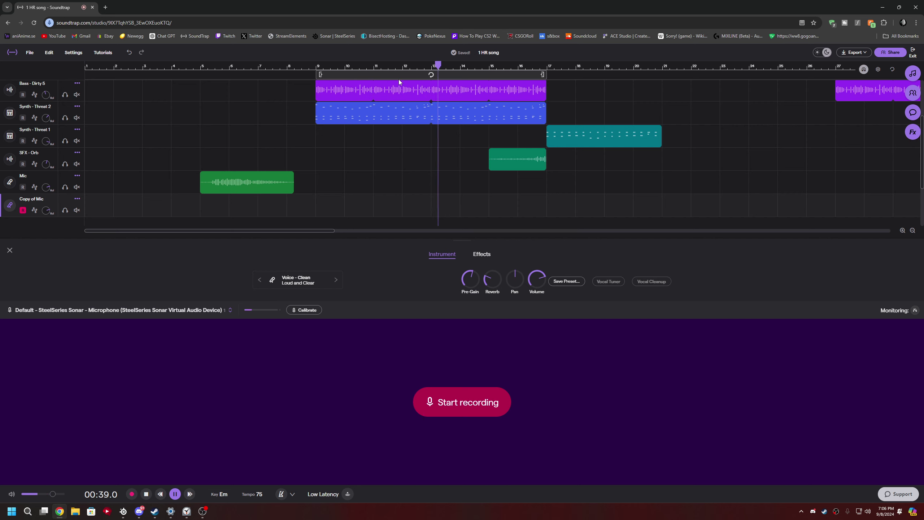
click(132, 495)
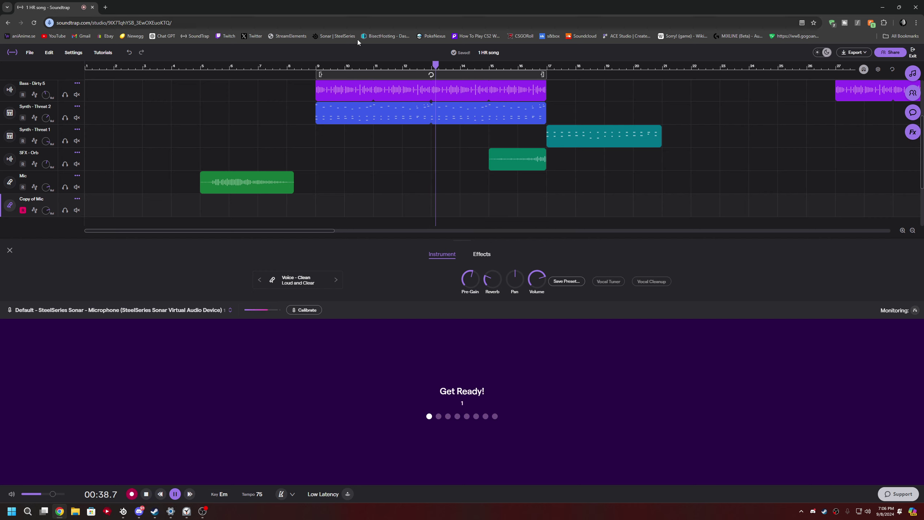
key(space)
- Enable the loop over bars 9 to 17 and record vocals there on the duplicated Mic track, undoing unwanted changes
click(377, 78)
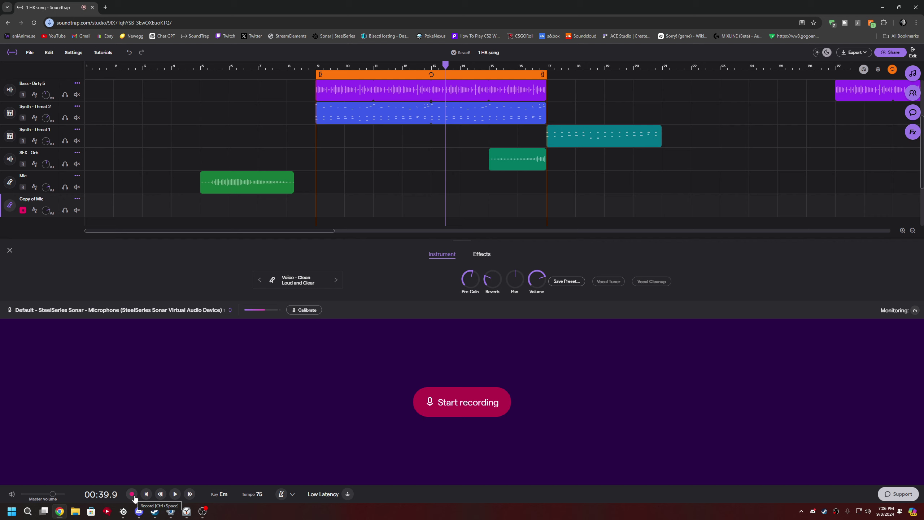
key(space)
key(ctrl+z)
key(ctrl+z)
key(ctrl+z)
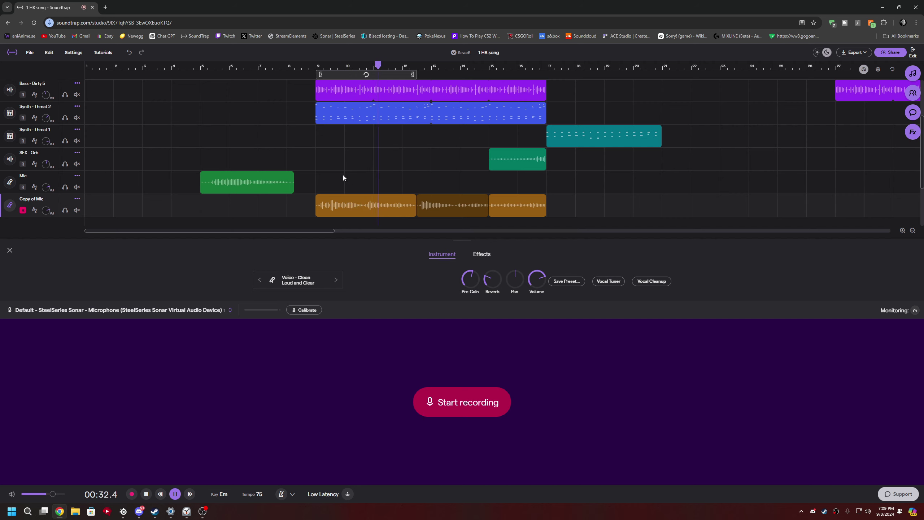
- Play back bars 9 to 17 to review the new vocal clips on the duplicated Mic track
scroll(495, 152, up, 1)
scroll(494, 153, down, 1)
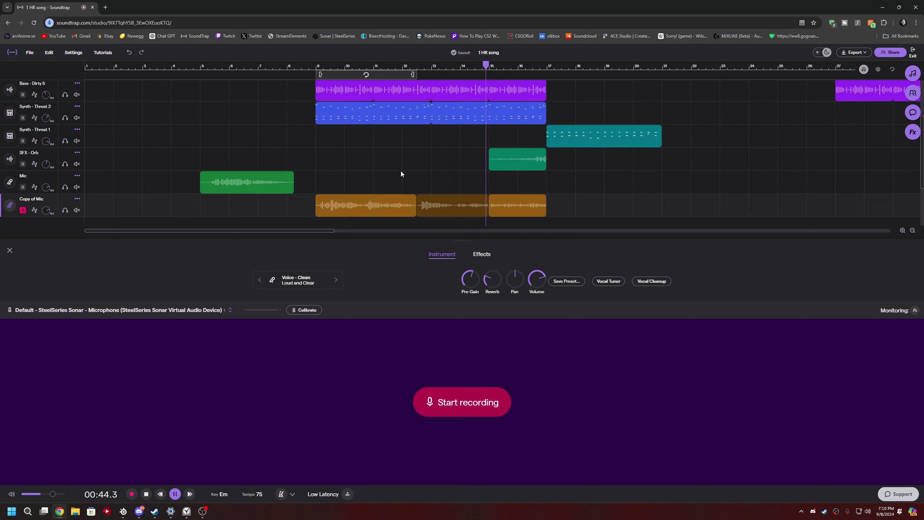
scroll(414, 170, up, 1)
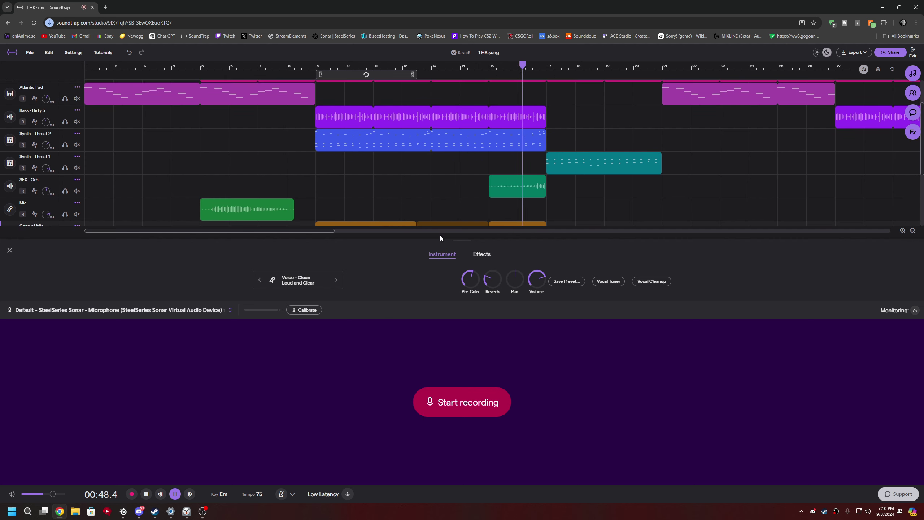
scroll(573, 124, up, 1)
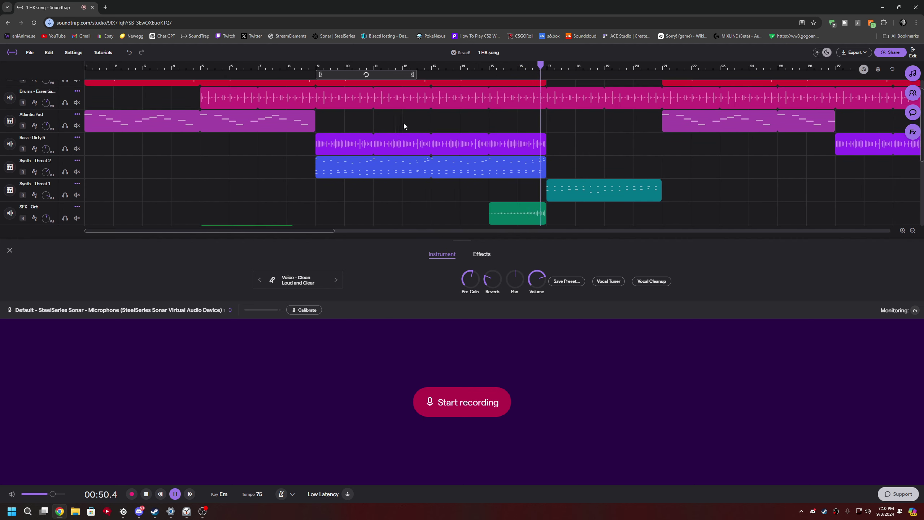
- Stop playback and paste a copy of the bar 5 Mic clip at bar 17 on the Mic track
scroll(406, 131, down, 1)
click(282, 220)
key(space)
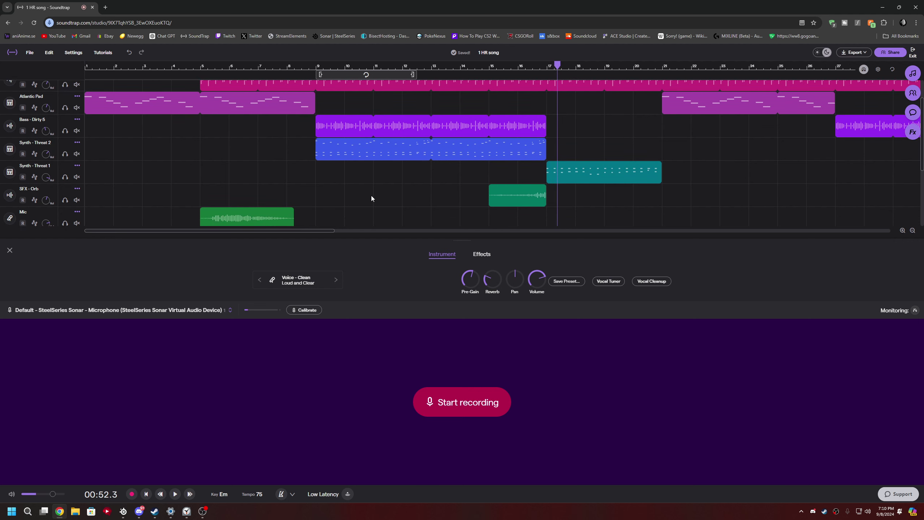
scroll(371, 195, down, 1)
click(245, 182)
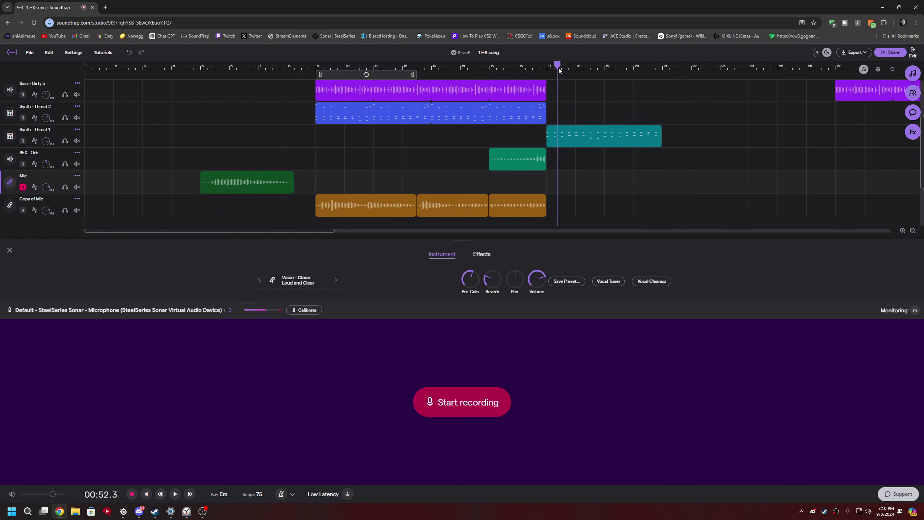
click(547, 70)
key(ctrl+v)
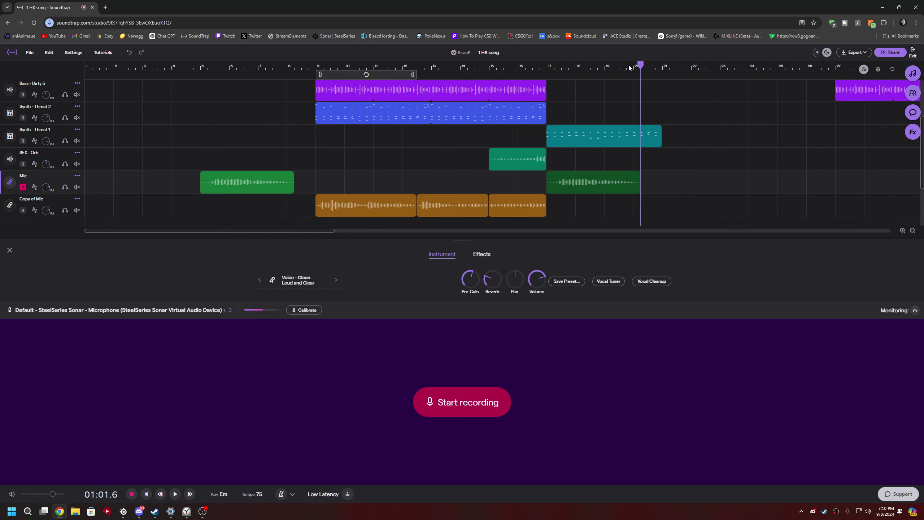
- Listen to the pasted Mic clip from bar 17 and delete it
click(548, 68)
key(space)
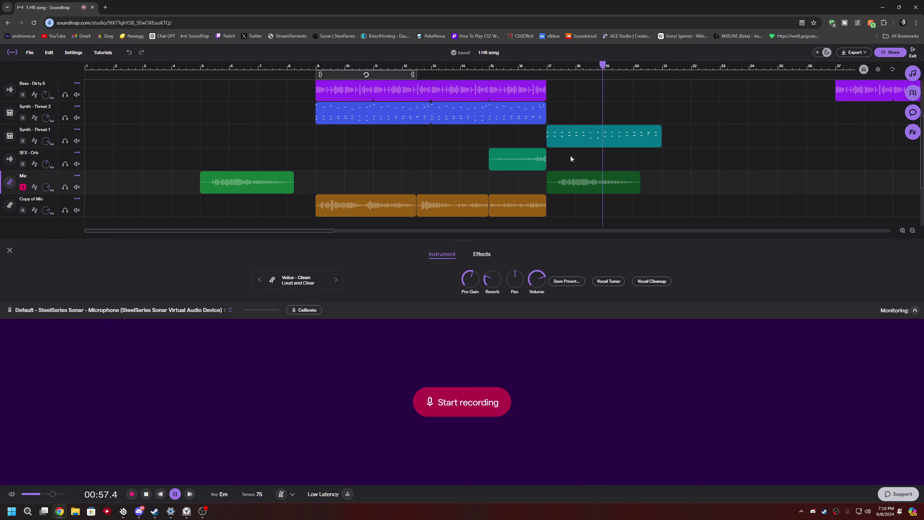
scroll(566, 156, up, 1)
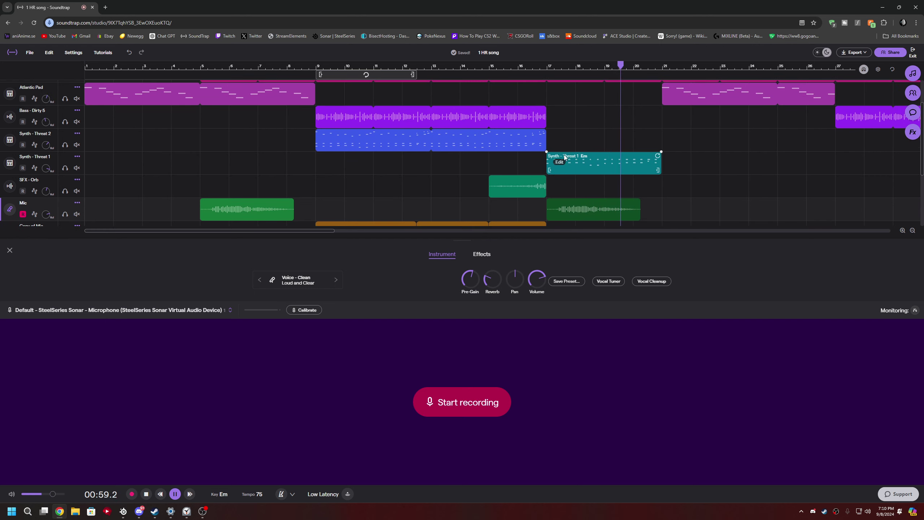
click(603, 210)
key(space)
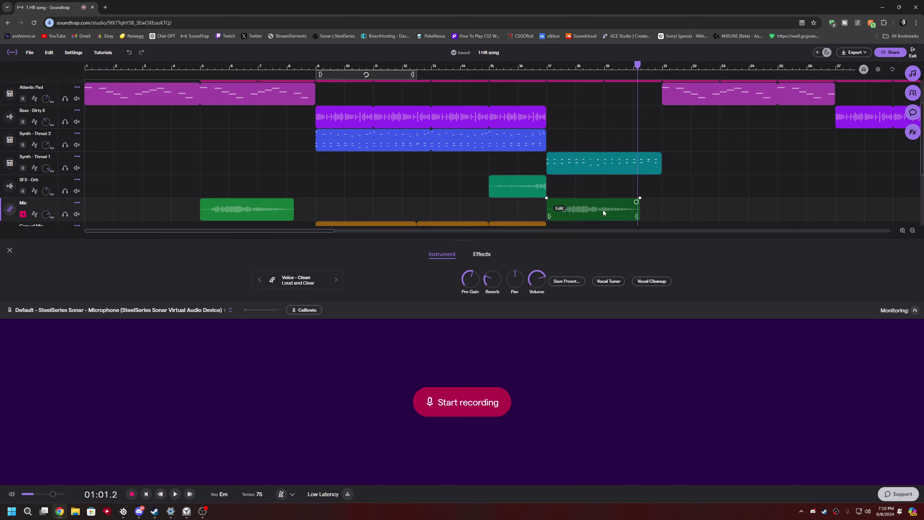
key(Delete)
- Move the loop region to the Synth - Threat 1 section around bar 17
scroll(604, 85, up, 2)
drag(403, 75, 628, 76)
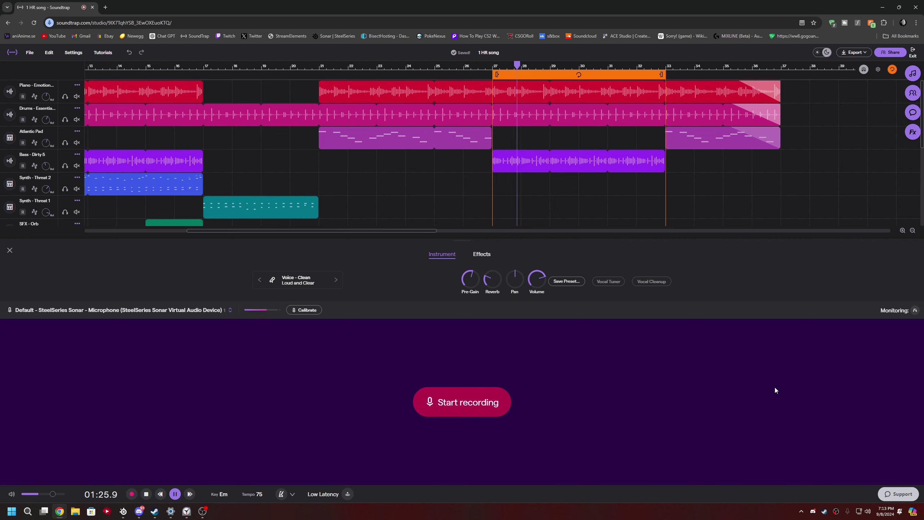
- Check the countdown timer and review the tracks while bars 27 to 33 play in a loop
click(186, 511)
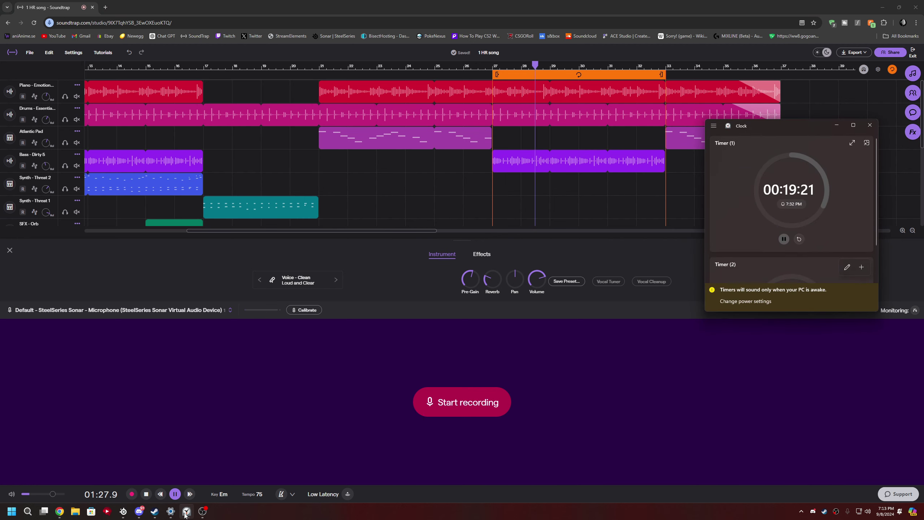
click(186, 512)
scroll(550, 120, down, 5)
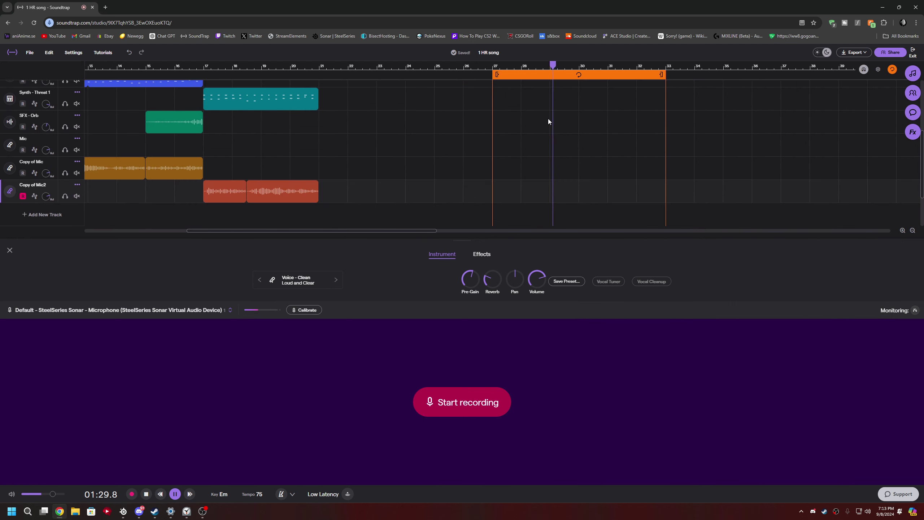
scroll(535, 135, up, 5)
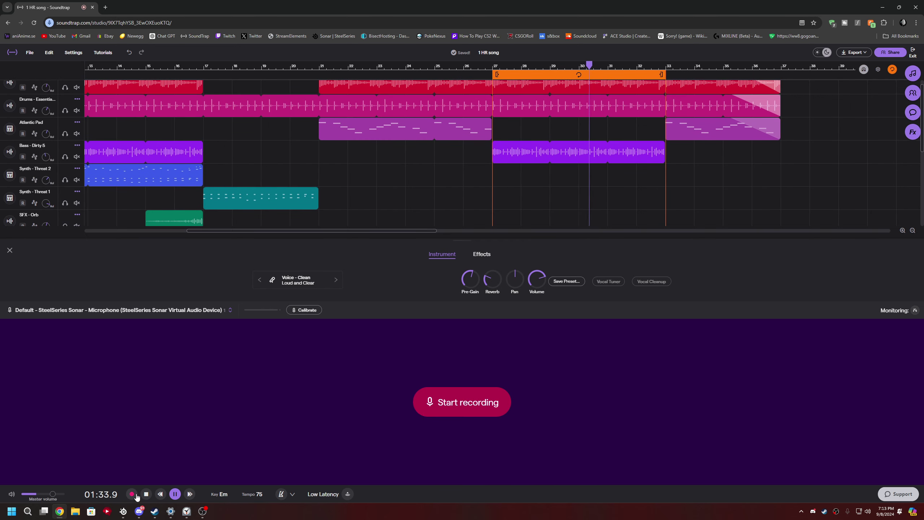
scroll(393, 175, down, 5)
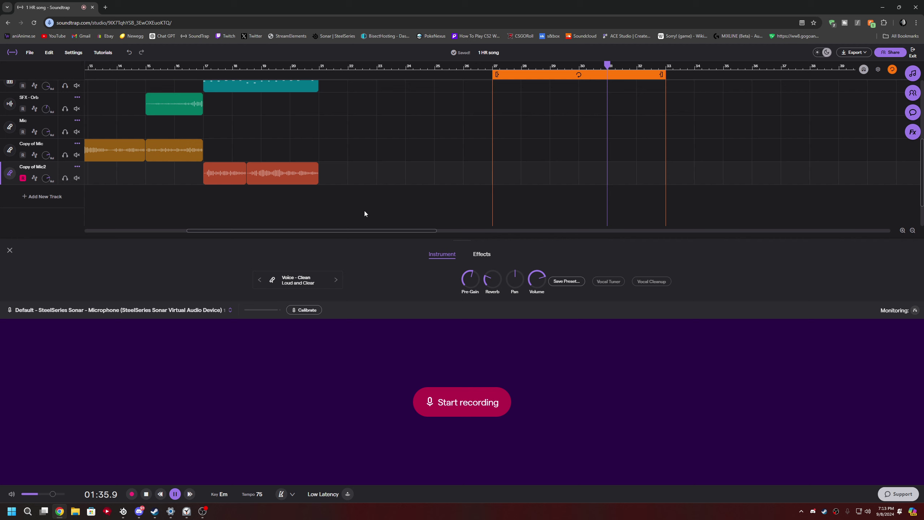
scroll(366, 213, up, 3)
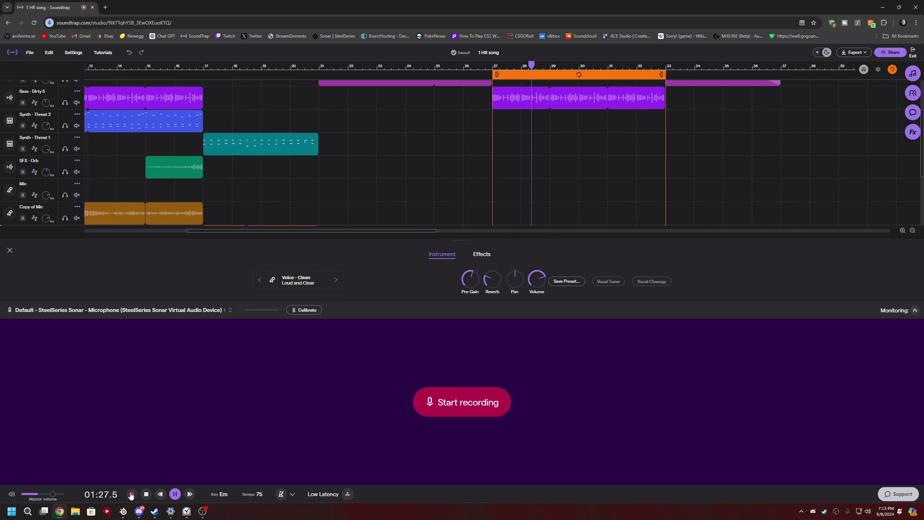
key(r)
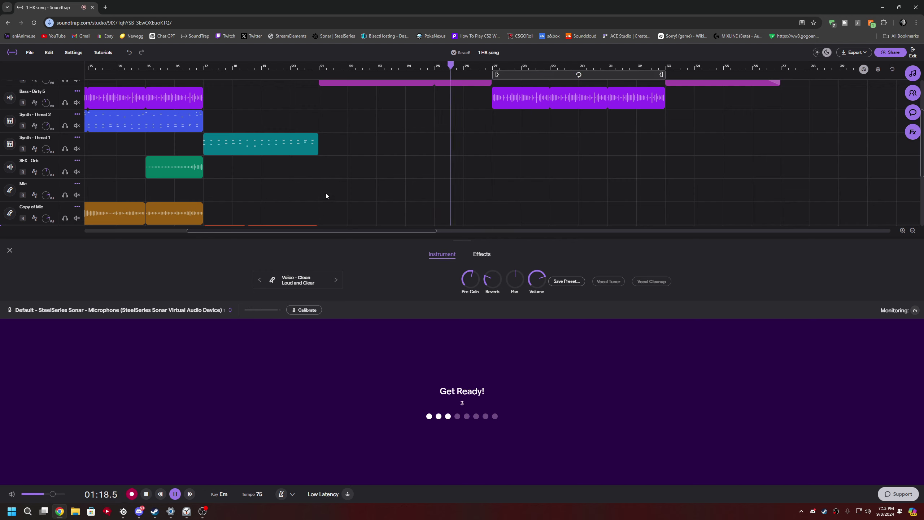
scroll(309, 209, down, 2)
key(space)
- Duplicate the Copy of Mic2 track, clear the copied vocal clips from the duplicate, and start playback at bar 27
click(76, 184)
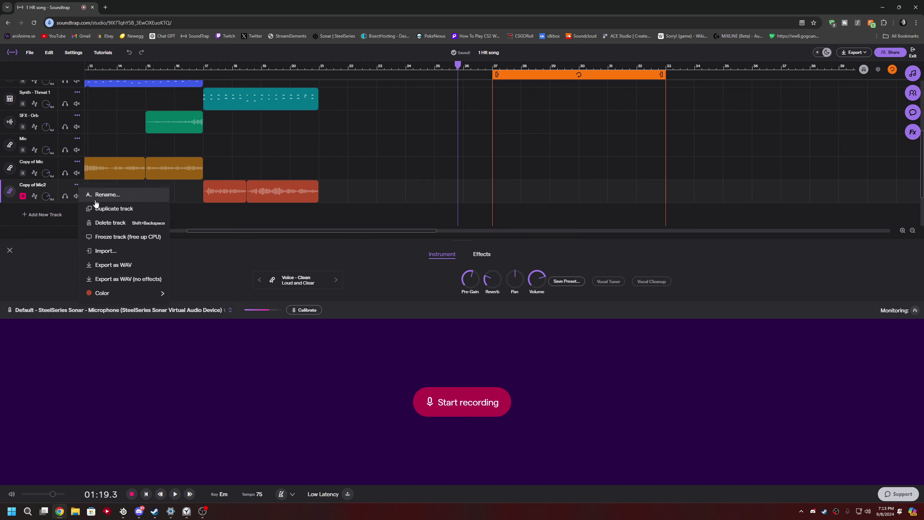
click(114, 209)
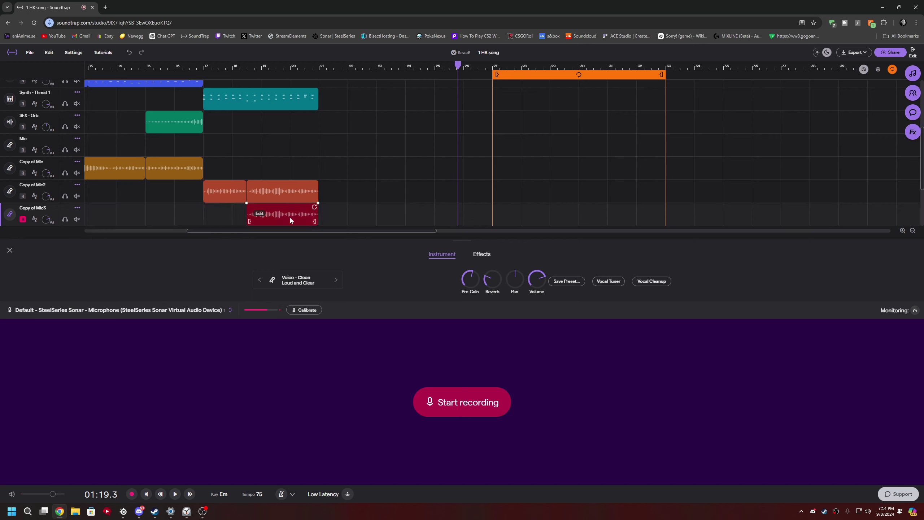
click(176, 494)
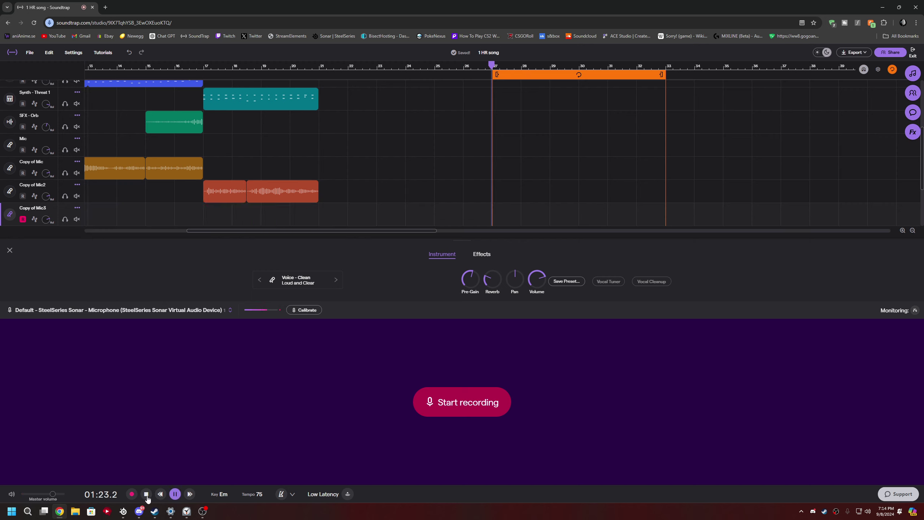
- Record vocals over bars 27 to 33 on the Copy of Mic3 track, deleting the first take and recording again
click(132, 494)
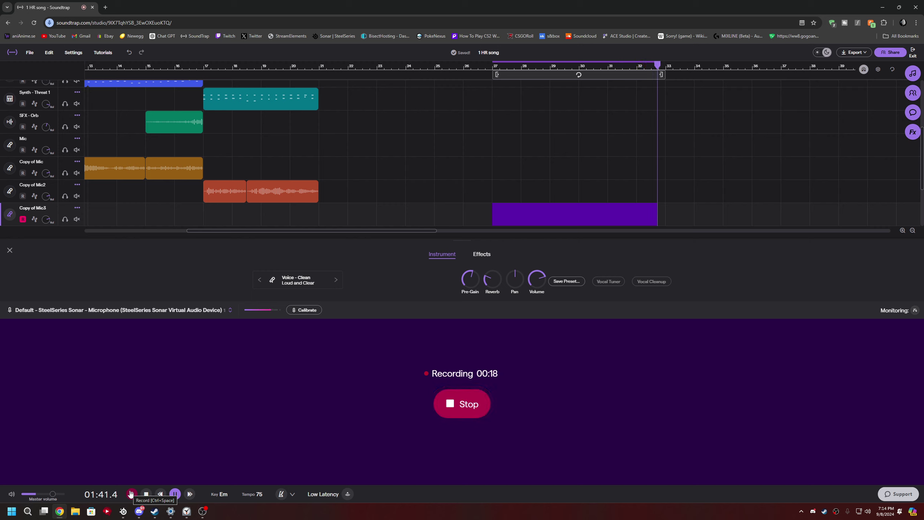
click(132, 494)
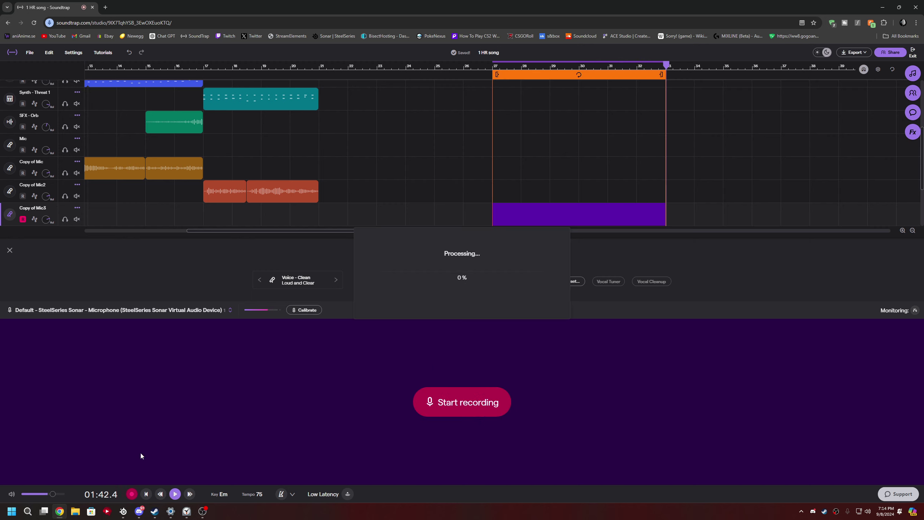
click(616, 212)
key(Delete)
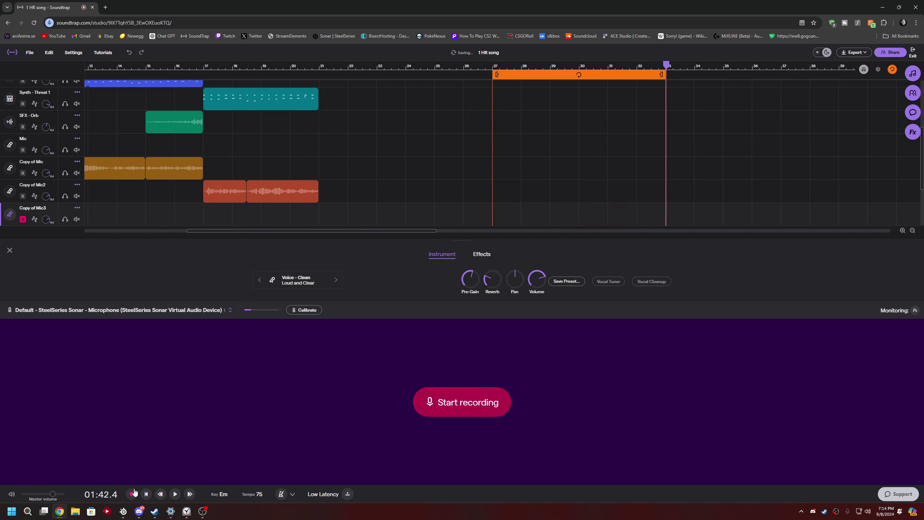
click(132, 494)
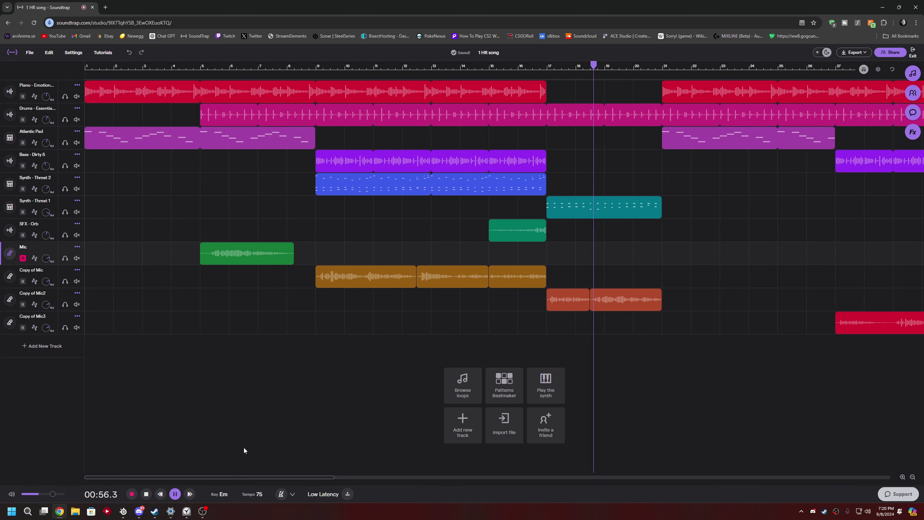
- Change the reverb type on the Copy of Mic2 track to Church
click(10, 299)
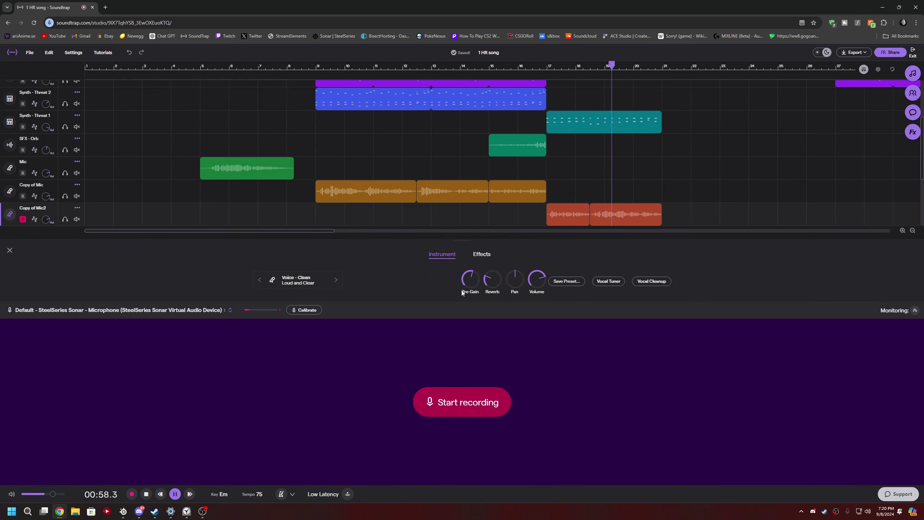
click(481, 255)
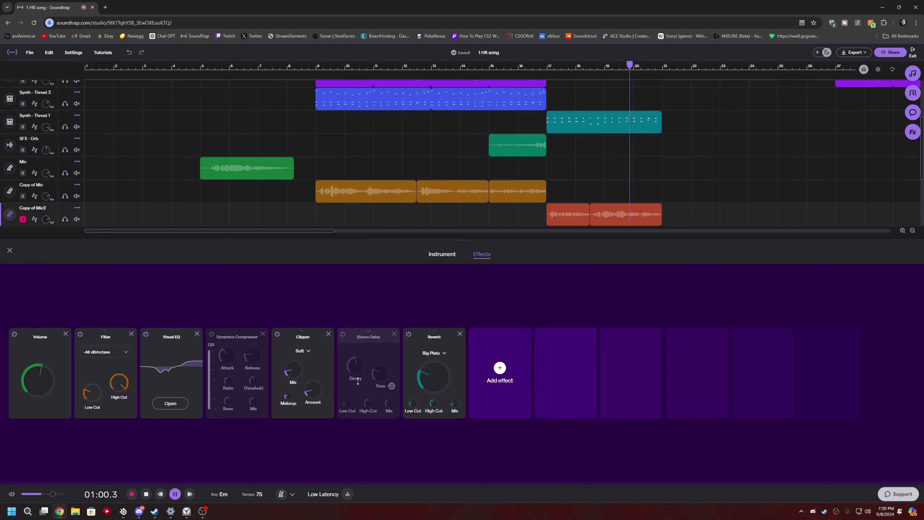
click(433, 353)
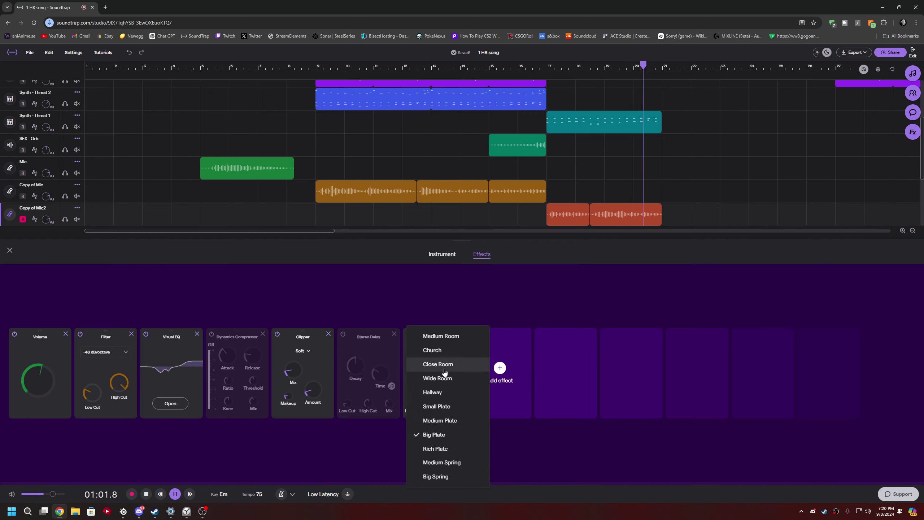
click(447, 353)
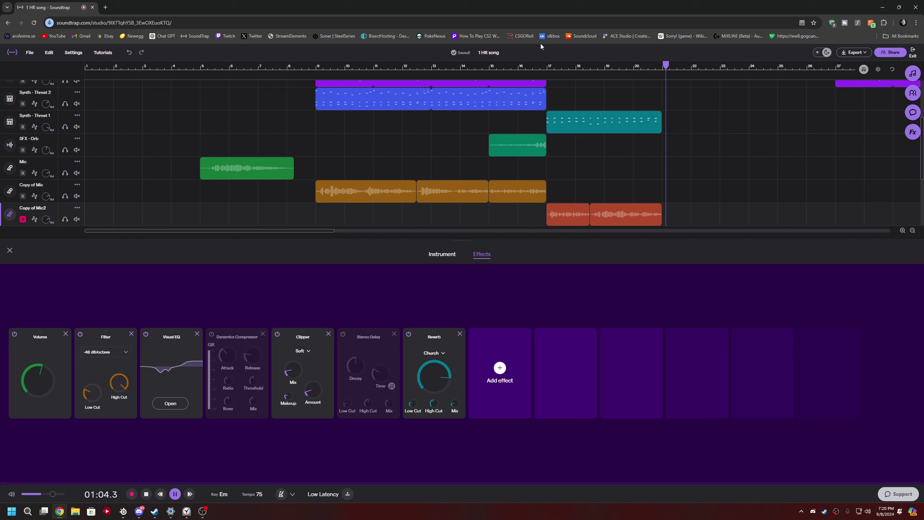
- Raise the Church reverb's mix and reduce its main amount while listening from just before bar 17
click(541, 68)
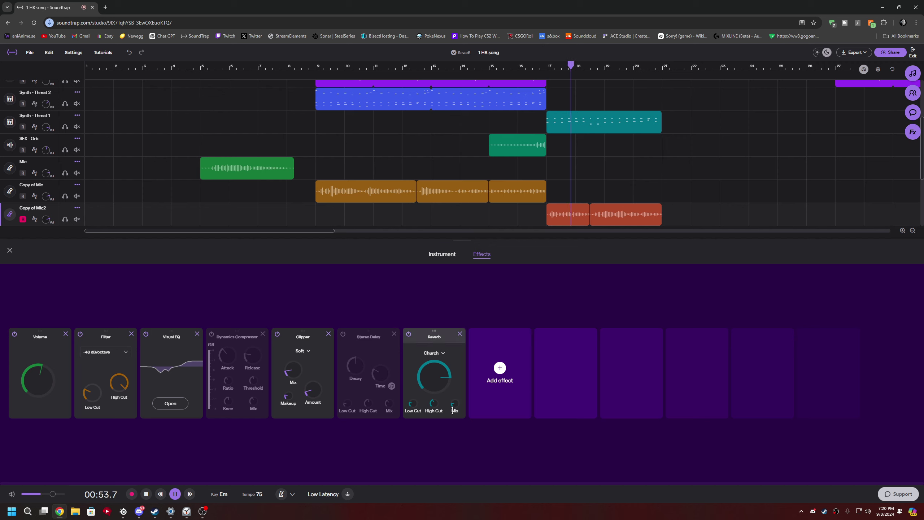
drag(453, 410, 434, 367)
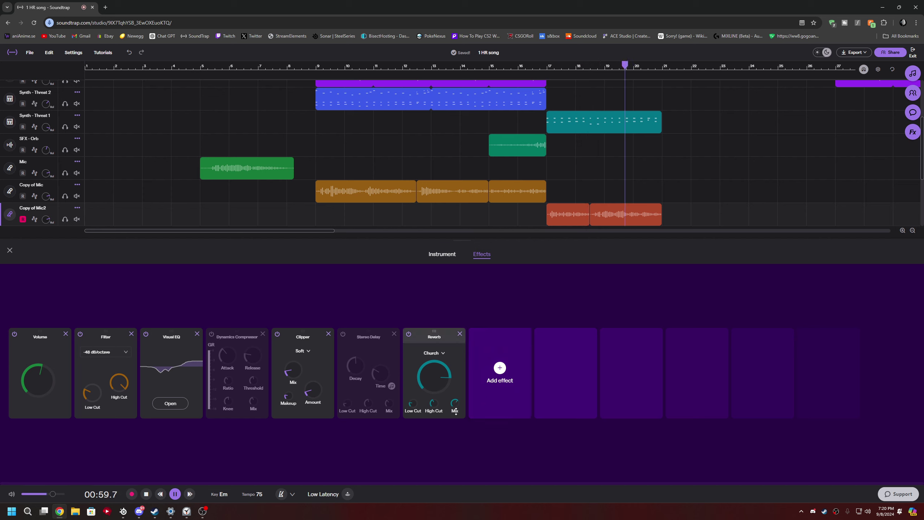
drag(434, 375, 435, 386)
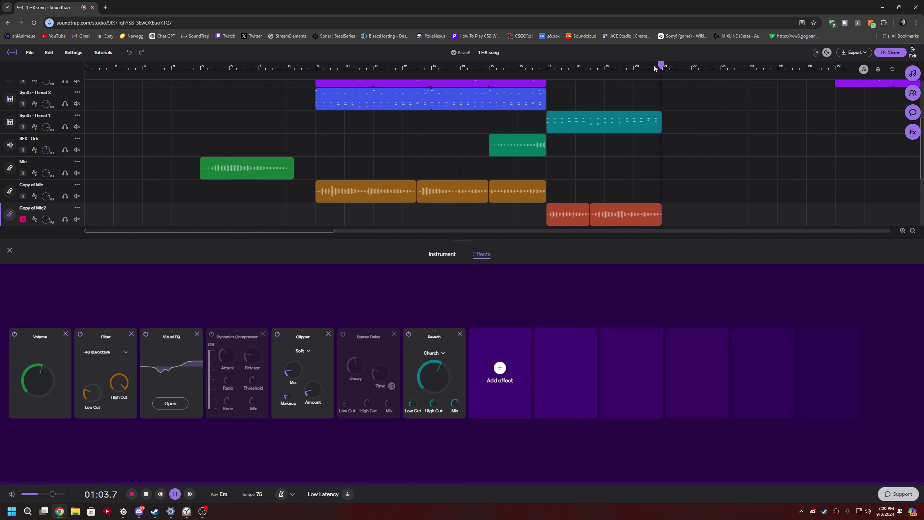
- Play the song from about bar 16 to review the Copy of Mic2 reverb and the sections that follow
scroll(690, 177, up, 1)
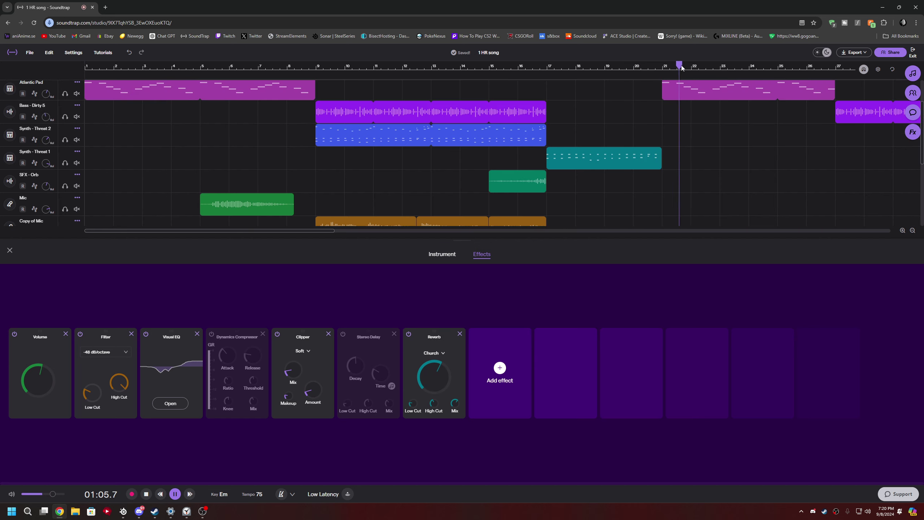
drag(682, 69, 524, 73)
scroll(401, 129, down, 1)
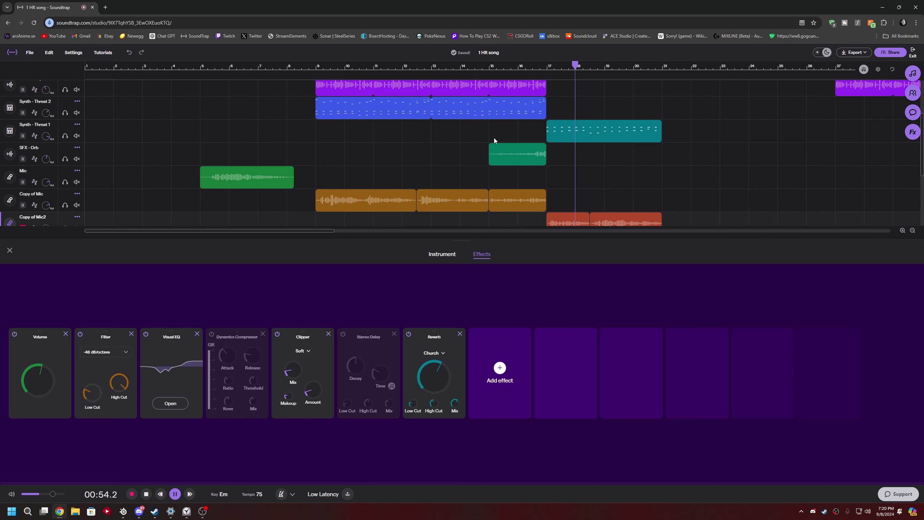
scroll(494, 140, down, 1)
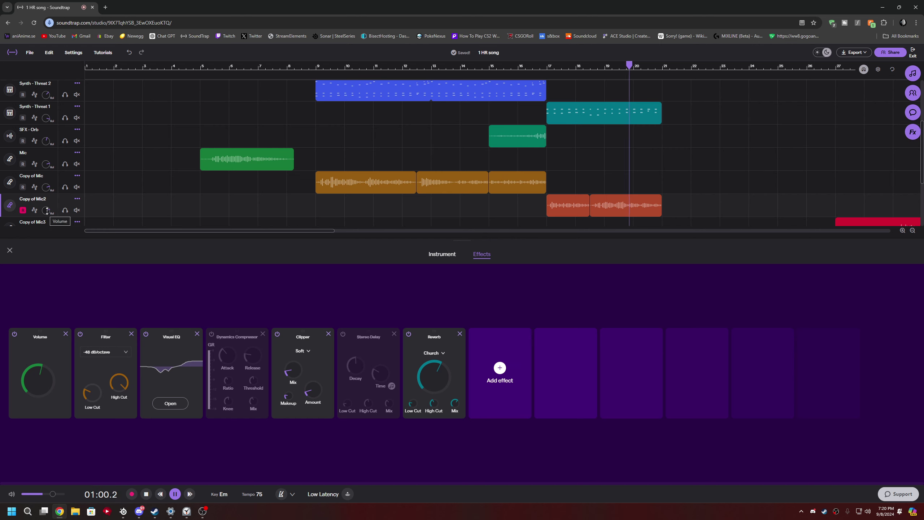
mouse_move(290, 164)
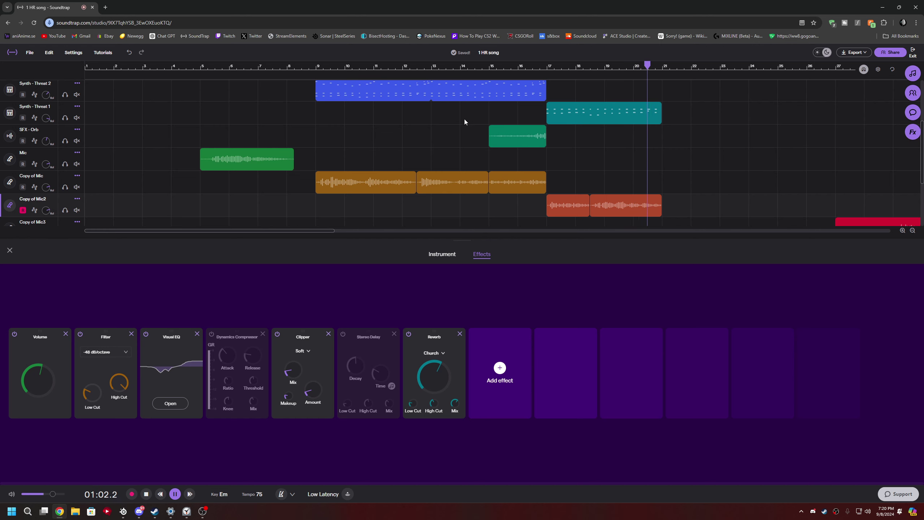
scroll(465, 117, up, 2)
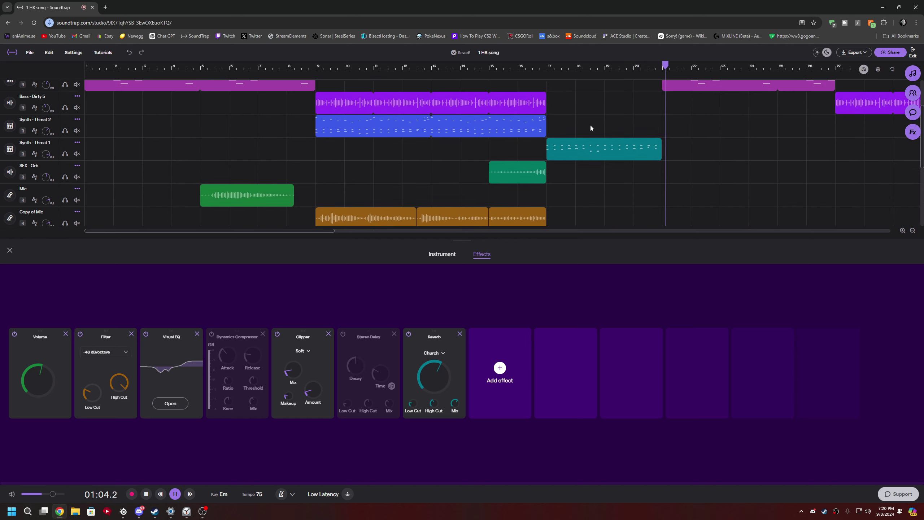
scroll(720, 150, up, 2)
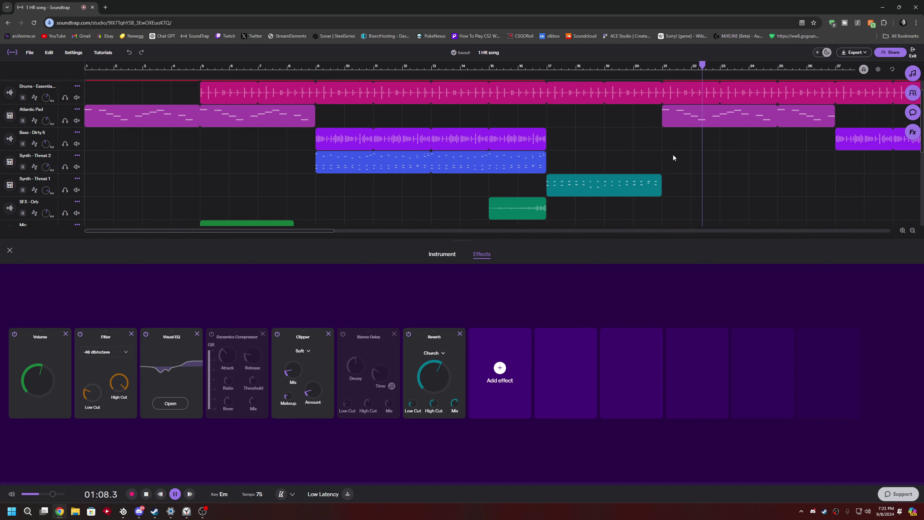
scroll(665, 154, up, 1)
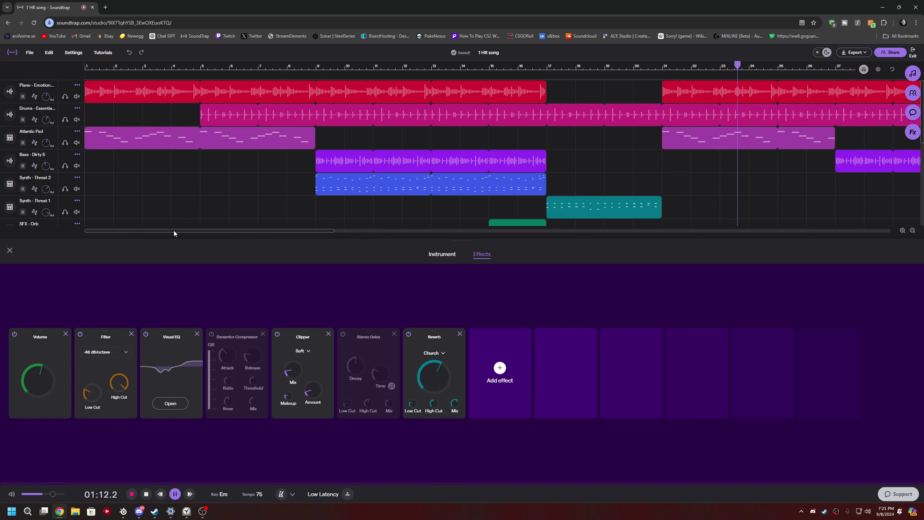
drag(174, 231, 305, 246)
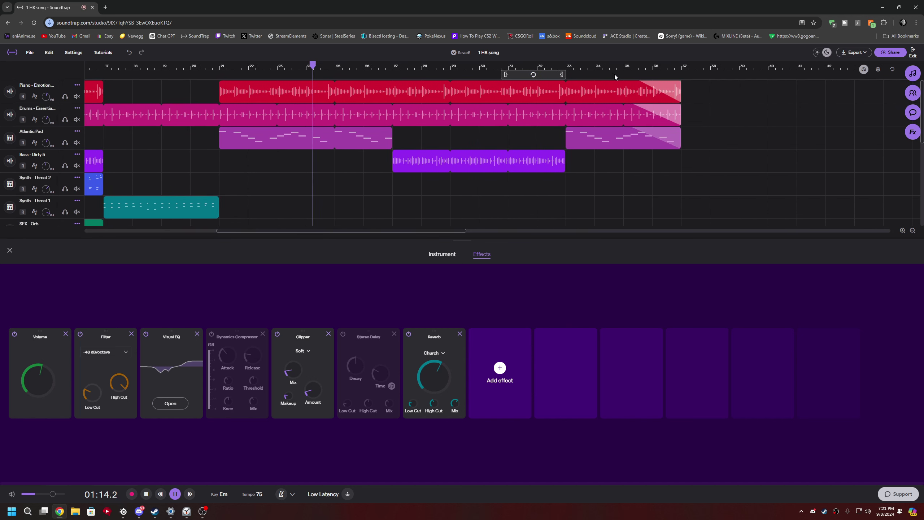
- Shorten the faded end of the Drums track to bar 35 and play the song through its ending
drag(676, 107, 623, 106)
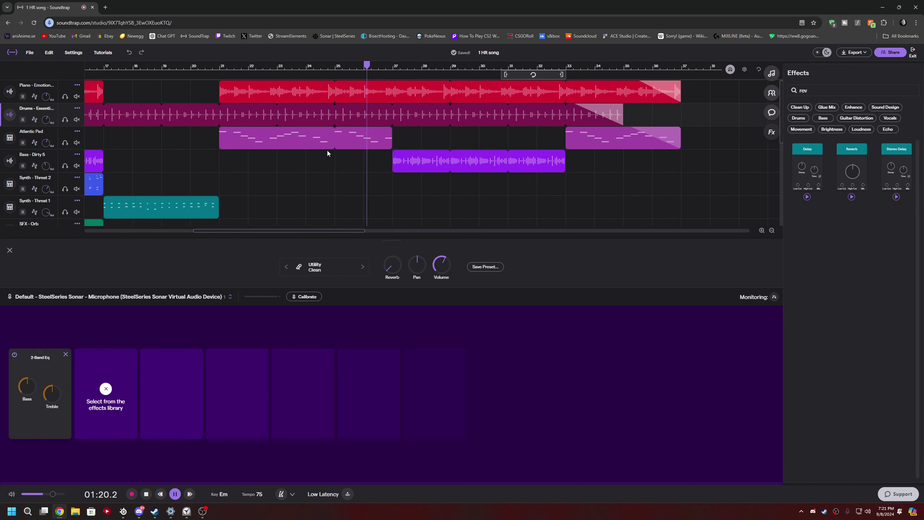
scroll(373, 152, down, 2)
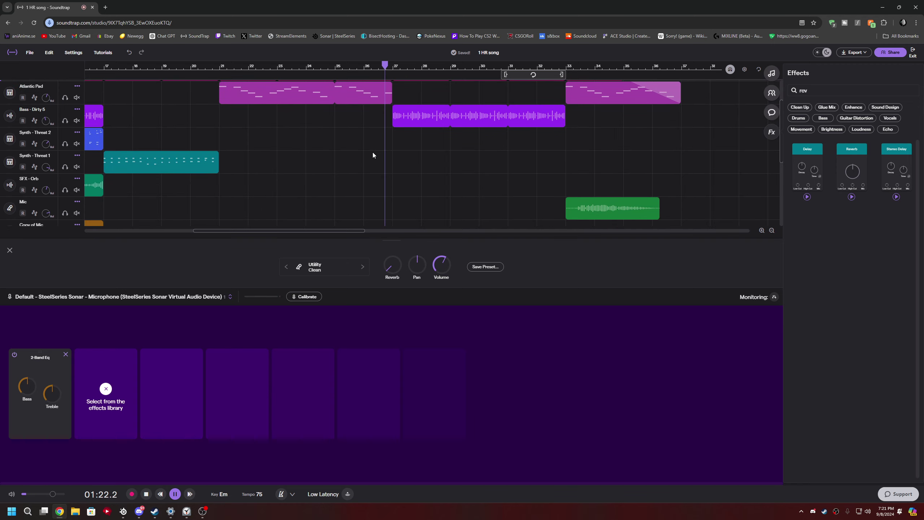
scroll(373, 153, up, 1)
scroll(369, 173, down, 3)
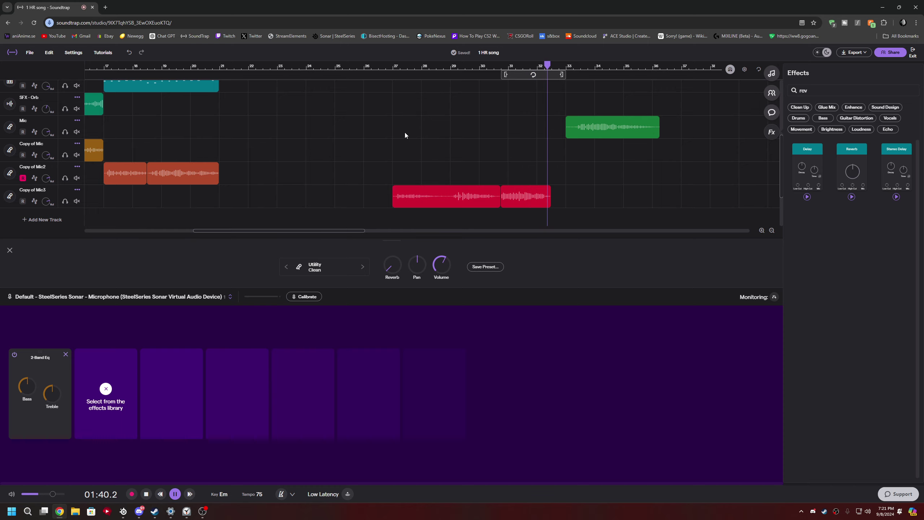
scroll(405, 134, up, 1)
scroll(546, 201, up, 1)
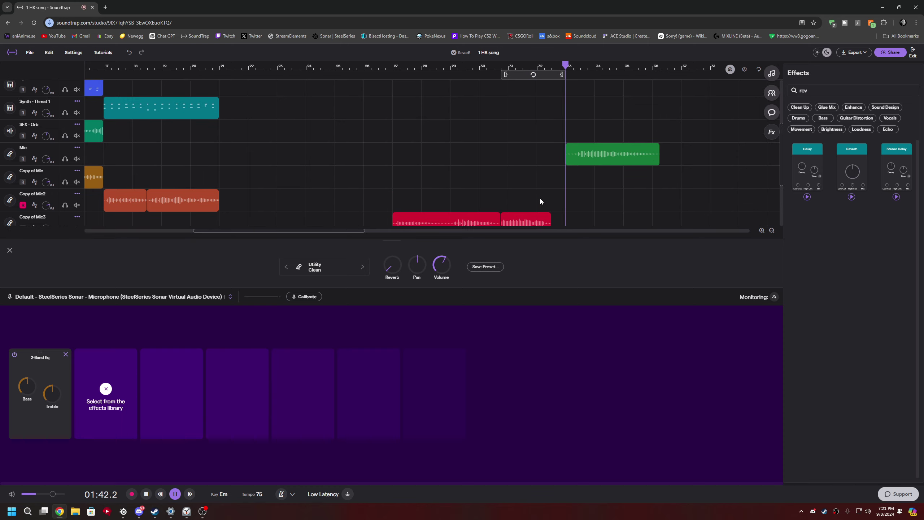
scroll(543, 198, up, 3)
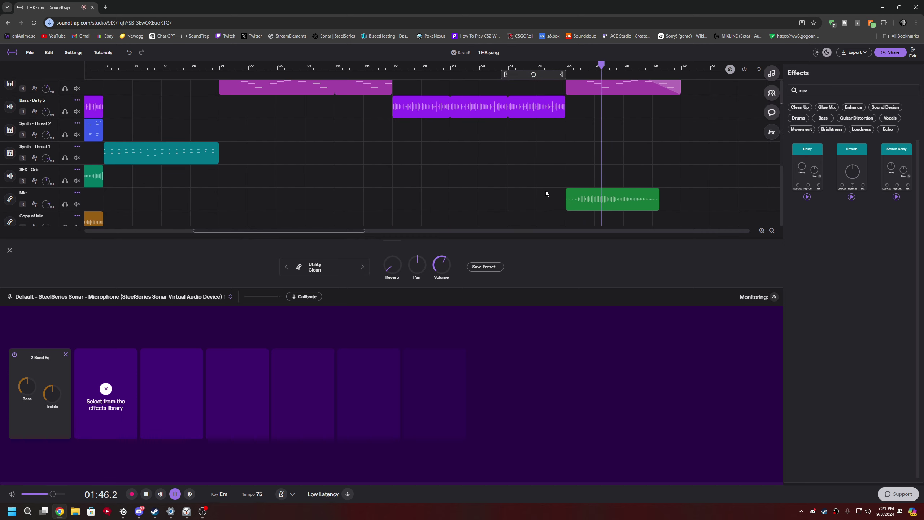
scroll(611, 186, up, 3)
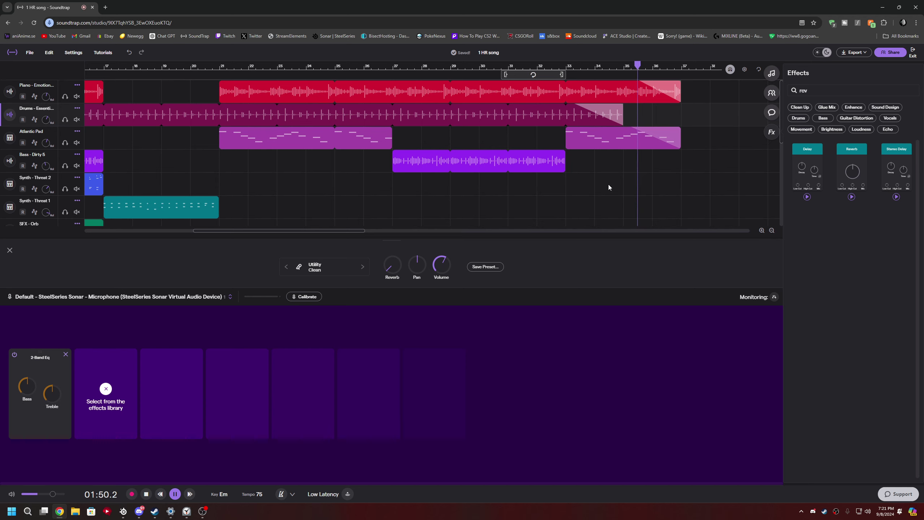
scroll(609, 187, down, 1)
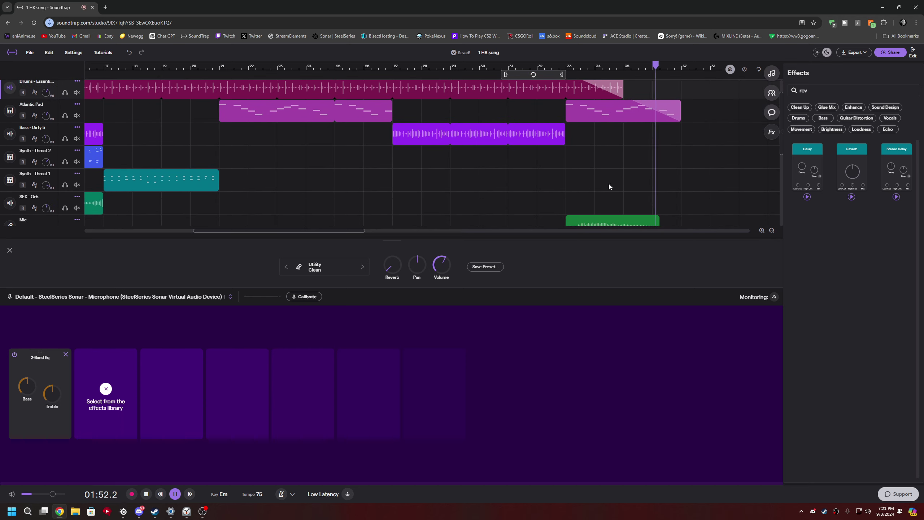
click(177, 493)
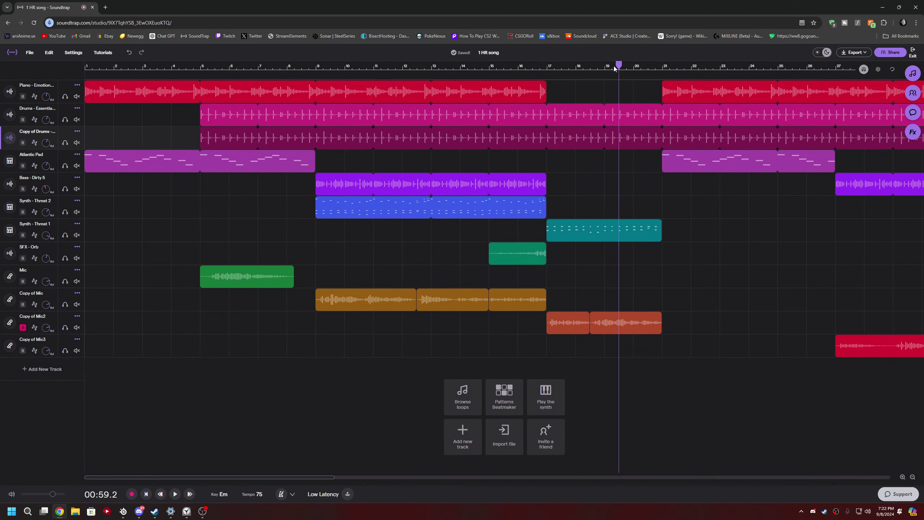
- Split the Copy of Drums track at bars 17 and 21 and delete its regions outside that range
drag(620, 66, 546, 72)
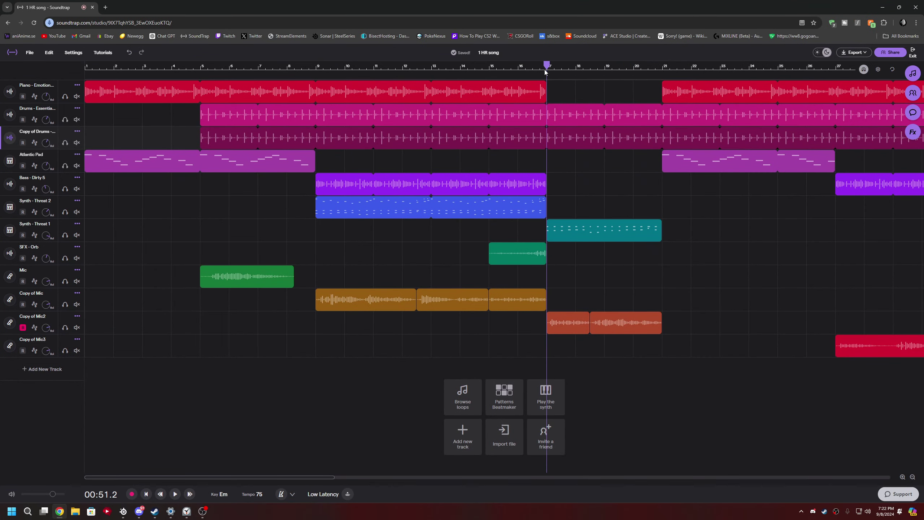
right_click(543, 135)
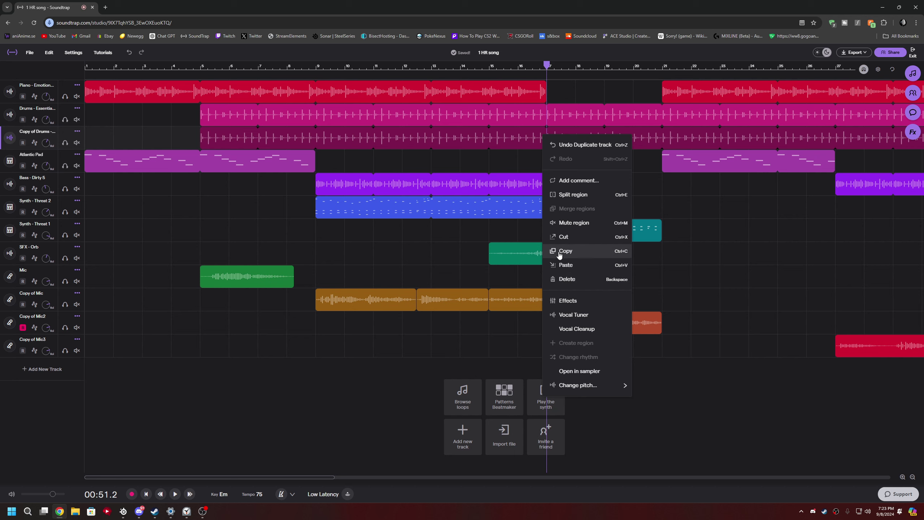
click(565, 195)
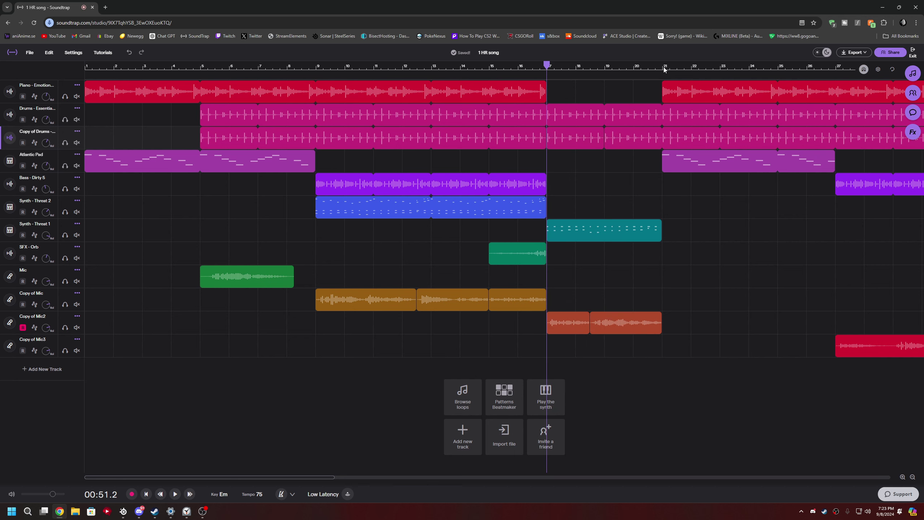
click(664, 69)
right_click(663, 142)
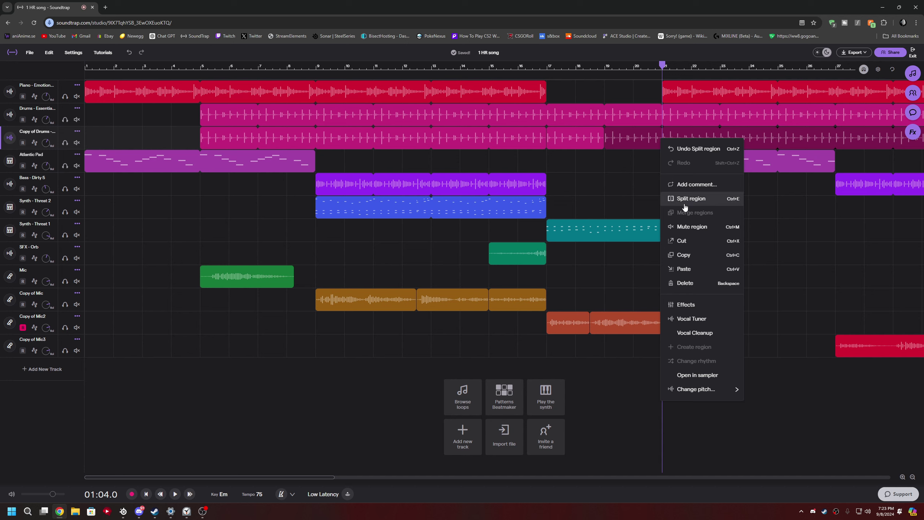
click(590, 185)
key(Delete)
click(704, 130)
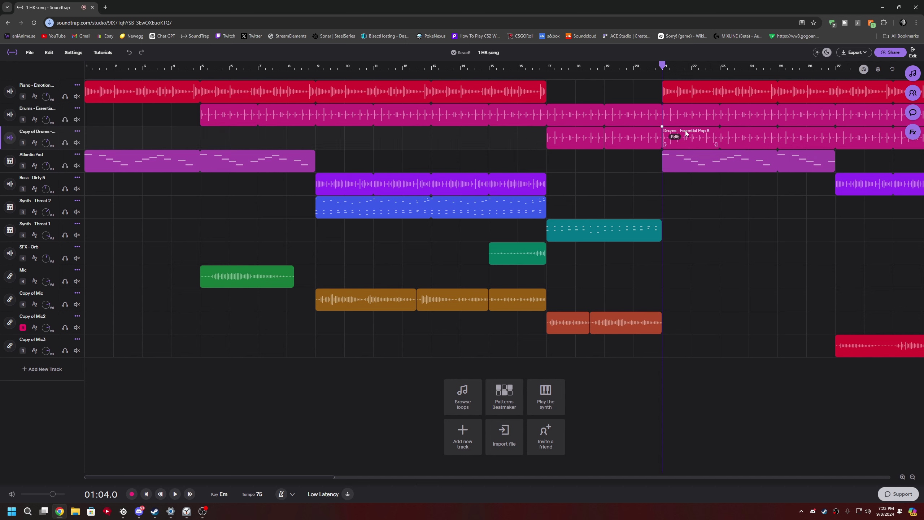
key(Delete)
- Split the original Drums track at bars 21 and 17 and delete the section between them
click(631, 113)
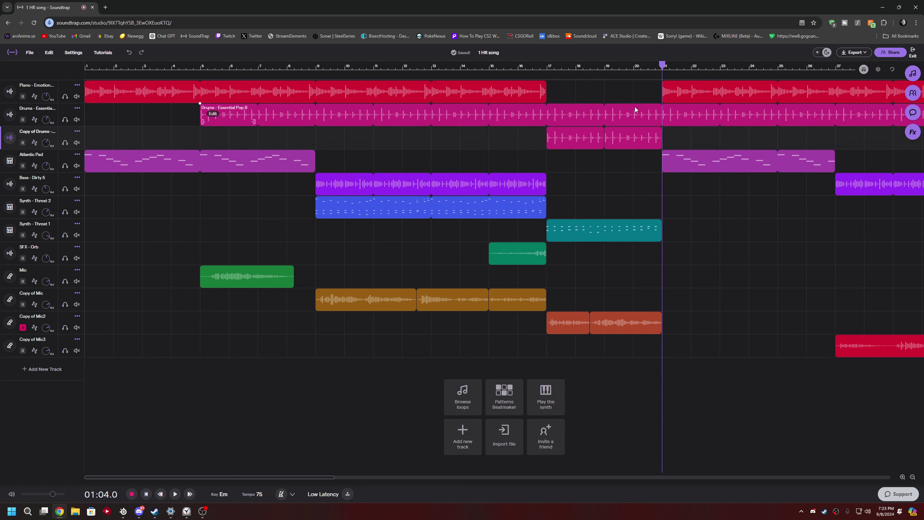
click(637, 113)
right_click(637, 114)
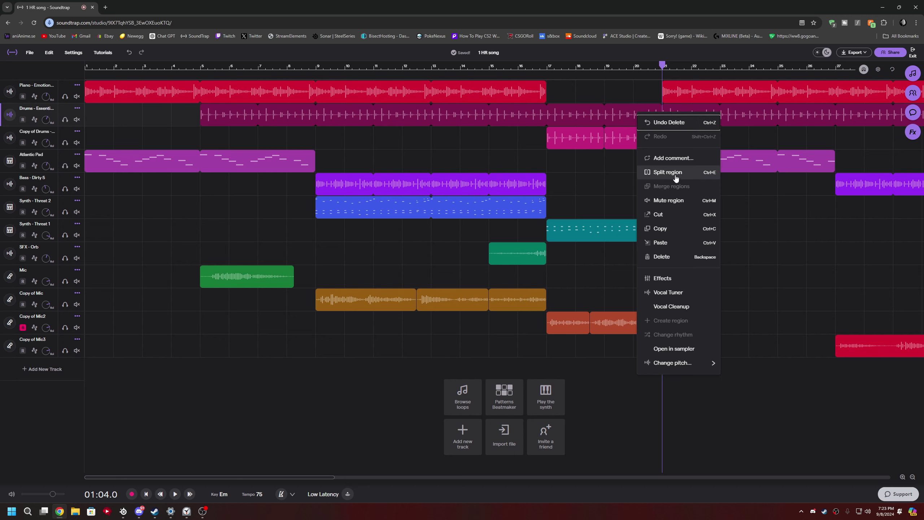
click(645, 175)
click(548, 69)
right_click(547, 117)
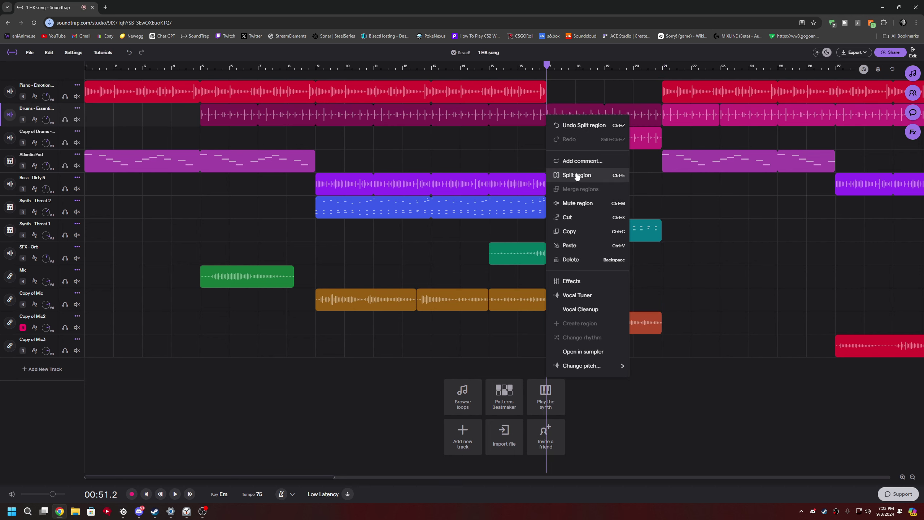
click(578, 178)
key(Delete)
click(637, 116)
key(Delete)
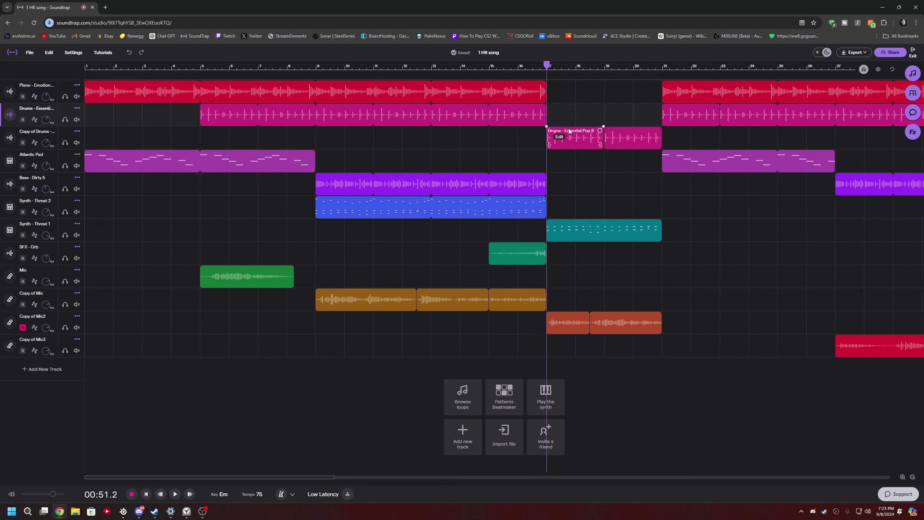
- Add a Reverb effect to the Copy of Drums track and set its type to Close Room
click(22, 143)
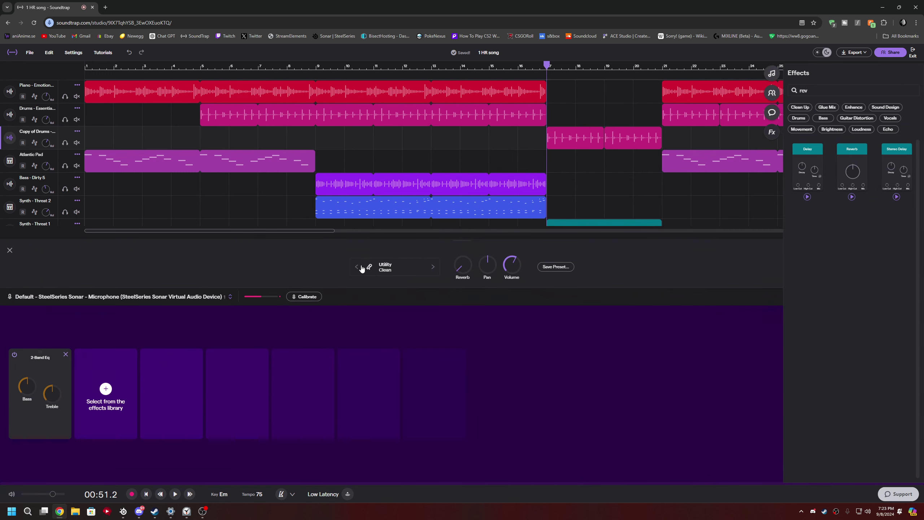
click(106, 389)
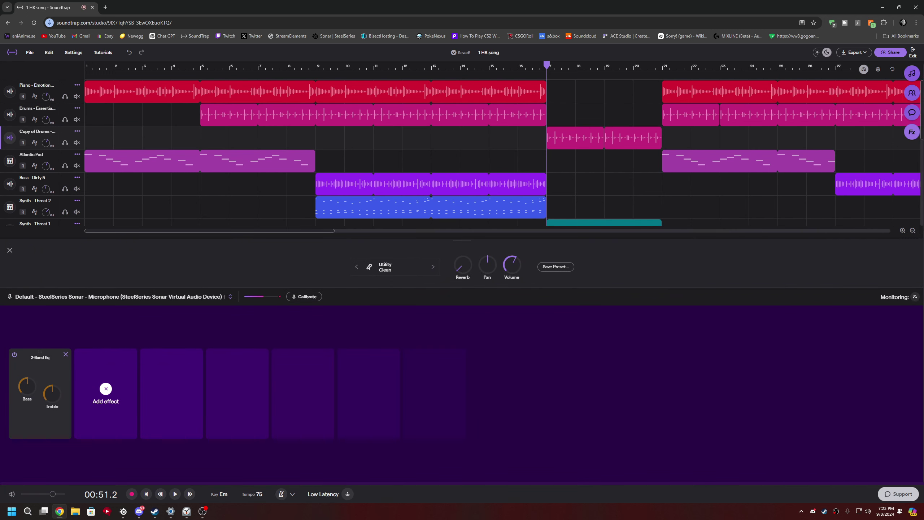
click(106, 388)
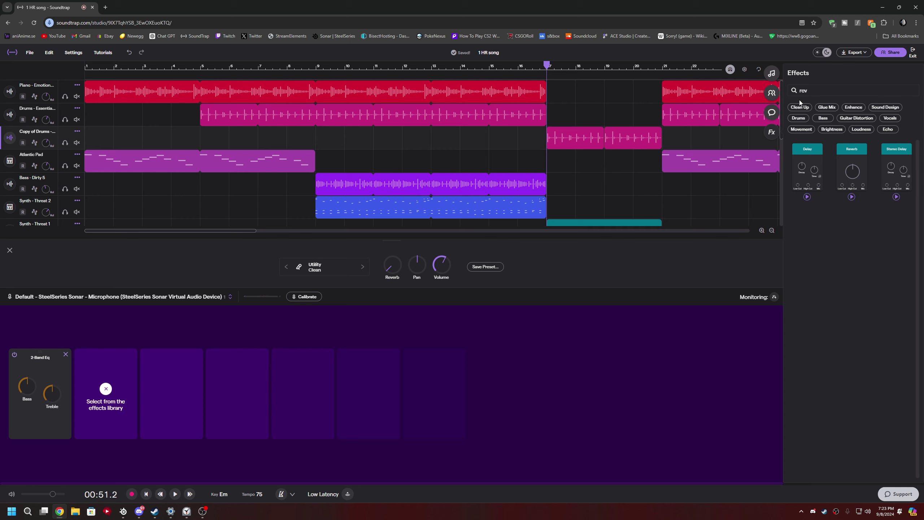
click(863, 171)
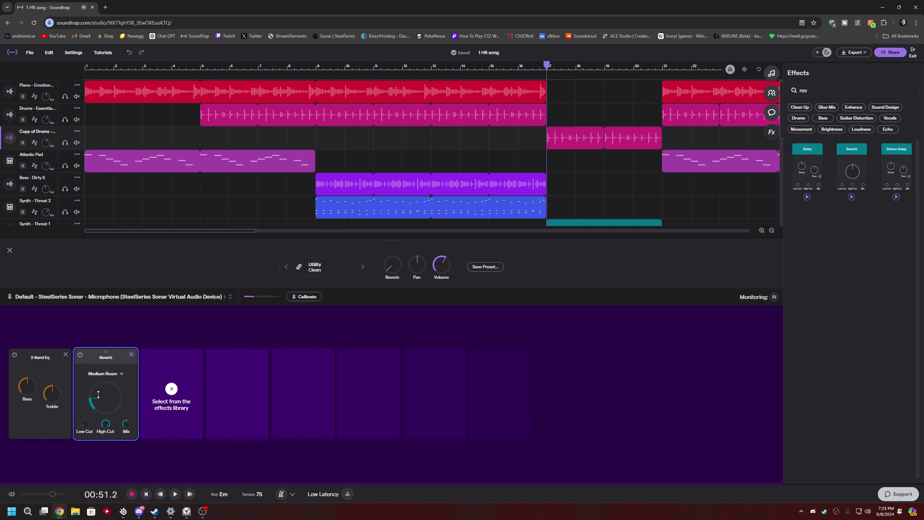
click(123, 374)
click(122, 364)
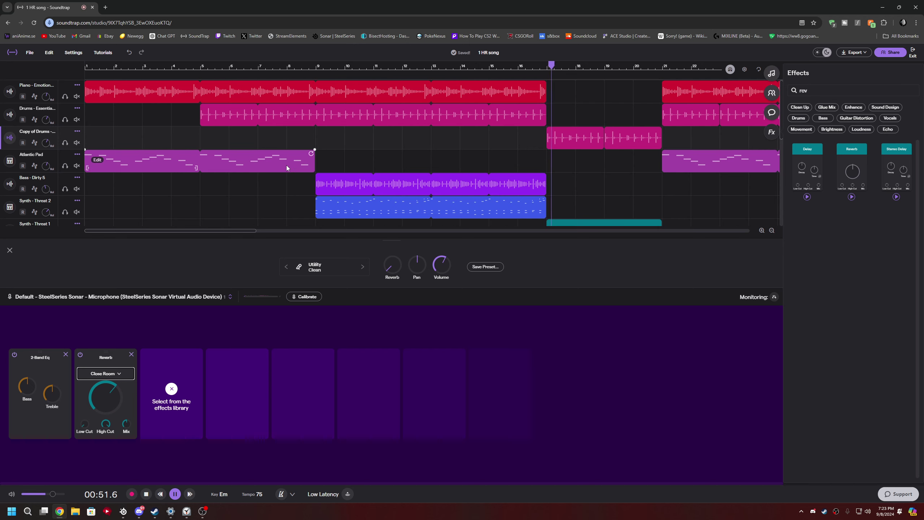
- Play the section from bar 17 to check the Close Room reverb on the Copy of Drums track
scroll(597, 153, down, 1)
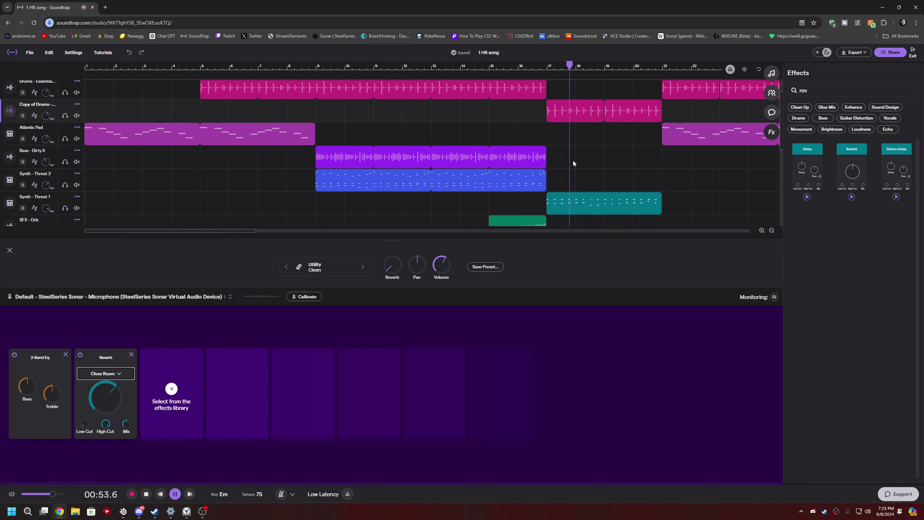
scroll(597, 150, up, 1)
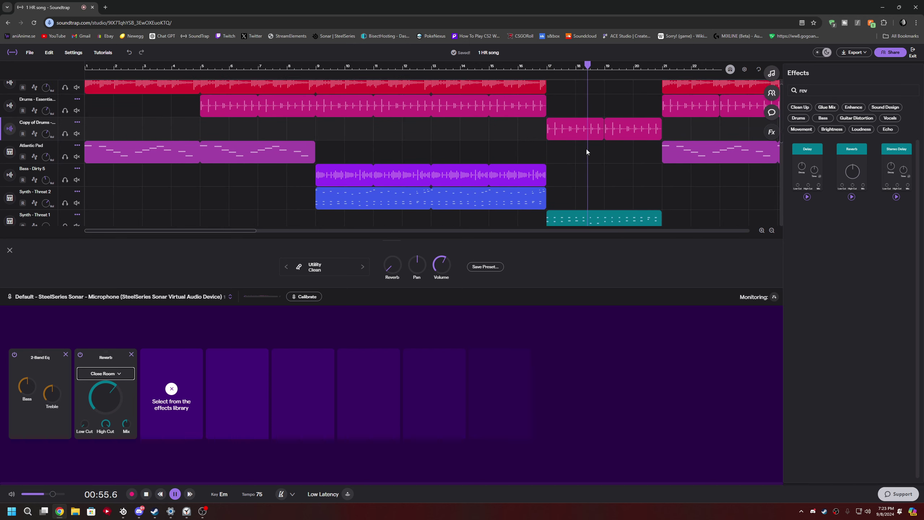
scroll(579, 146, down, 1)
scroll(564, 139, up, 1)
scroll(557, 138, down, 1)
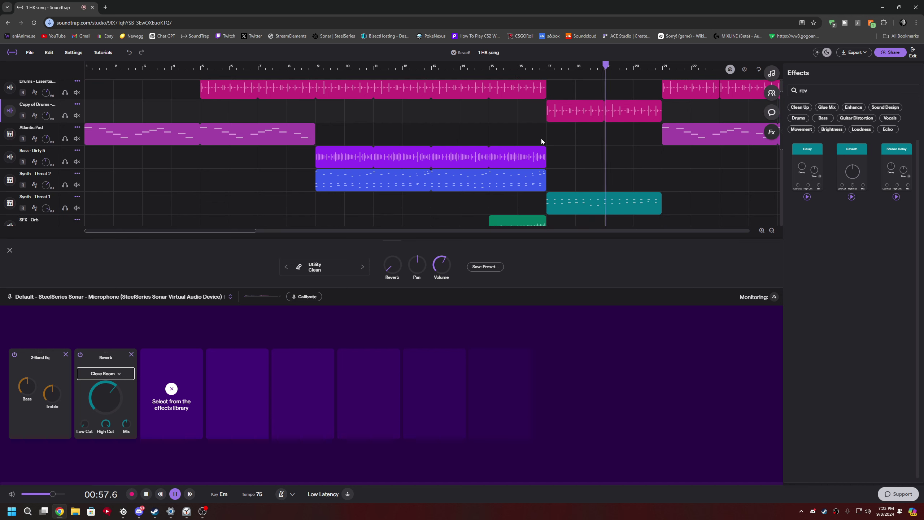
scroll(546, 140, up, 2)
scroll(553, 141, down, 2)
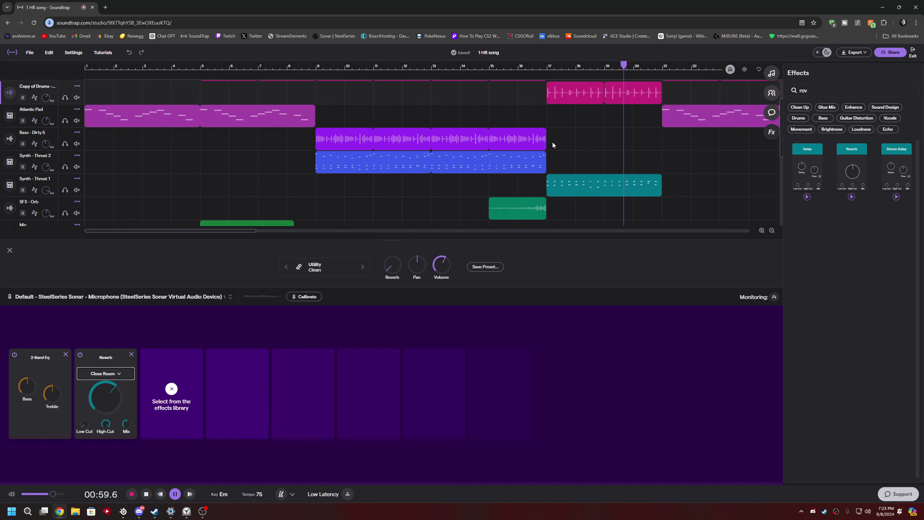
scroll(582, 109, up, 2)
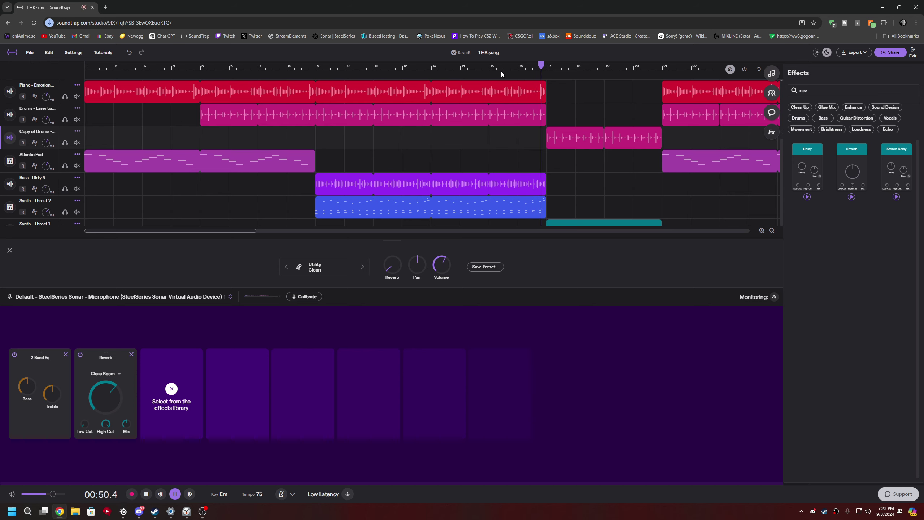
mouse_move(503, 94)
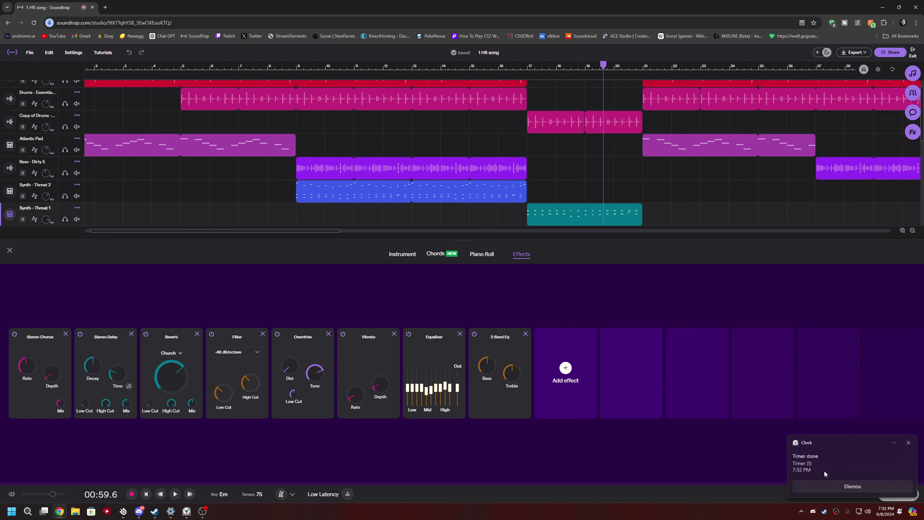
- Dismiss the timer alert and play the whole song from the beginning to review the full arrangement
click(837, 487)
click(10, 251)
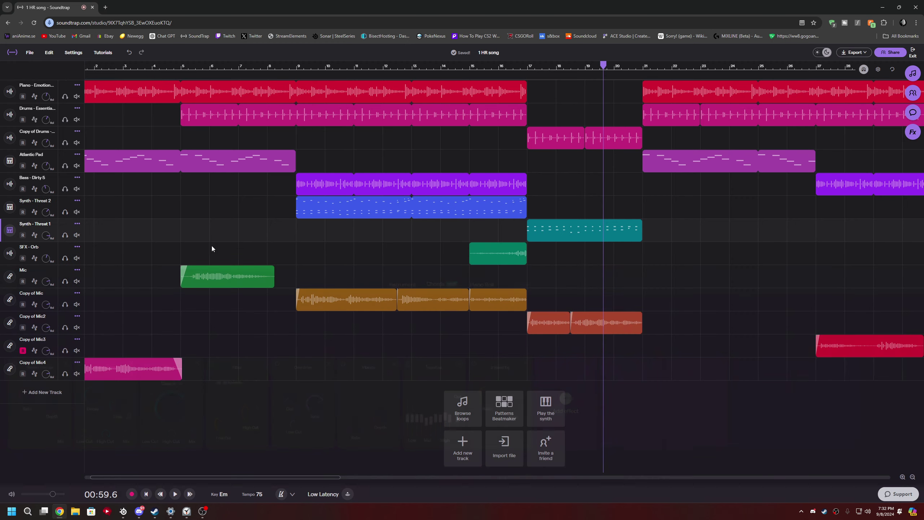
click(146, 495)
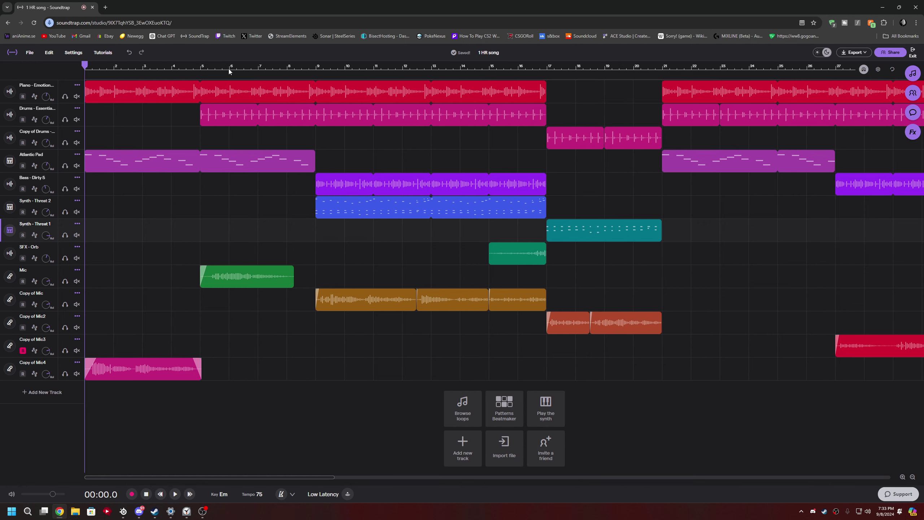
click(173, 494)
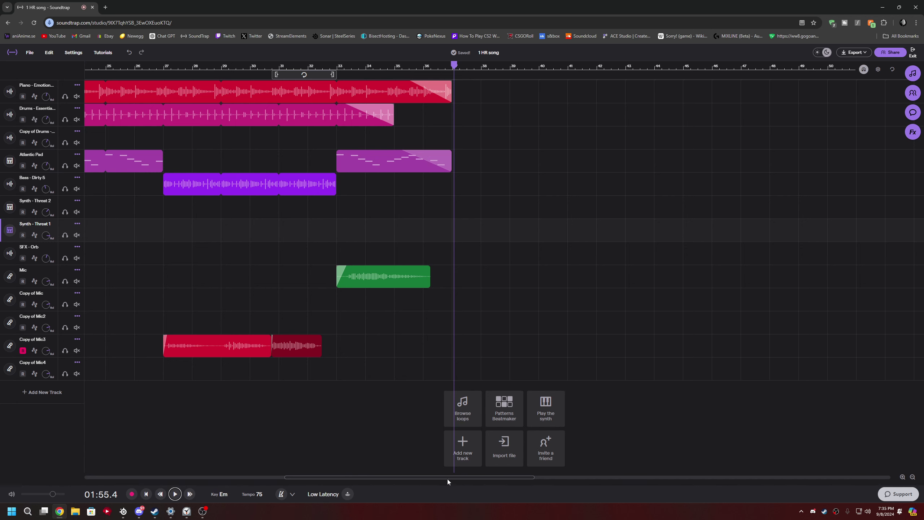
drag(448, 479, 246, 486)
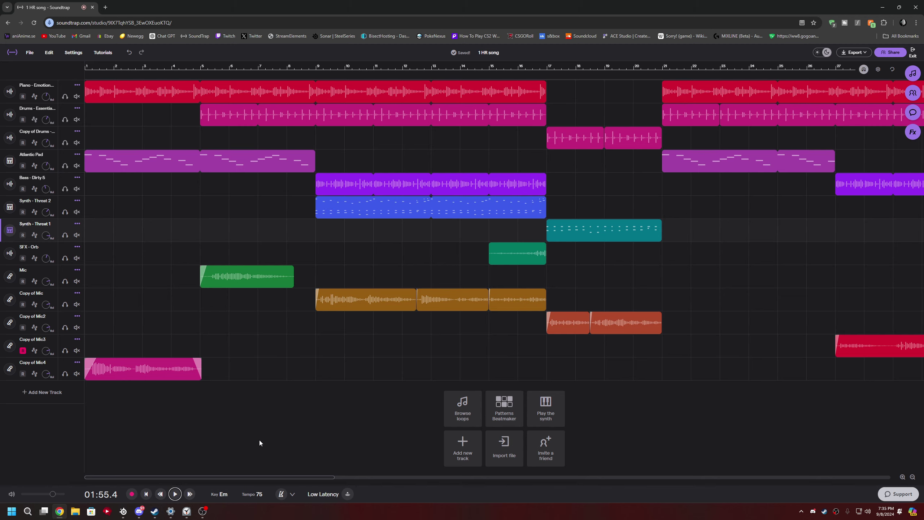
drag(281, 477, 326, 481)
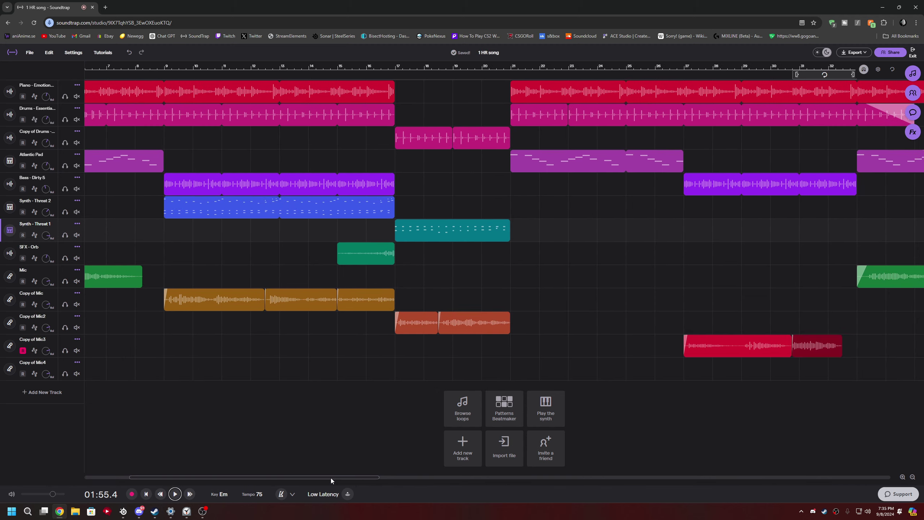